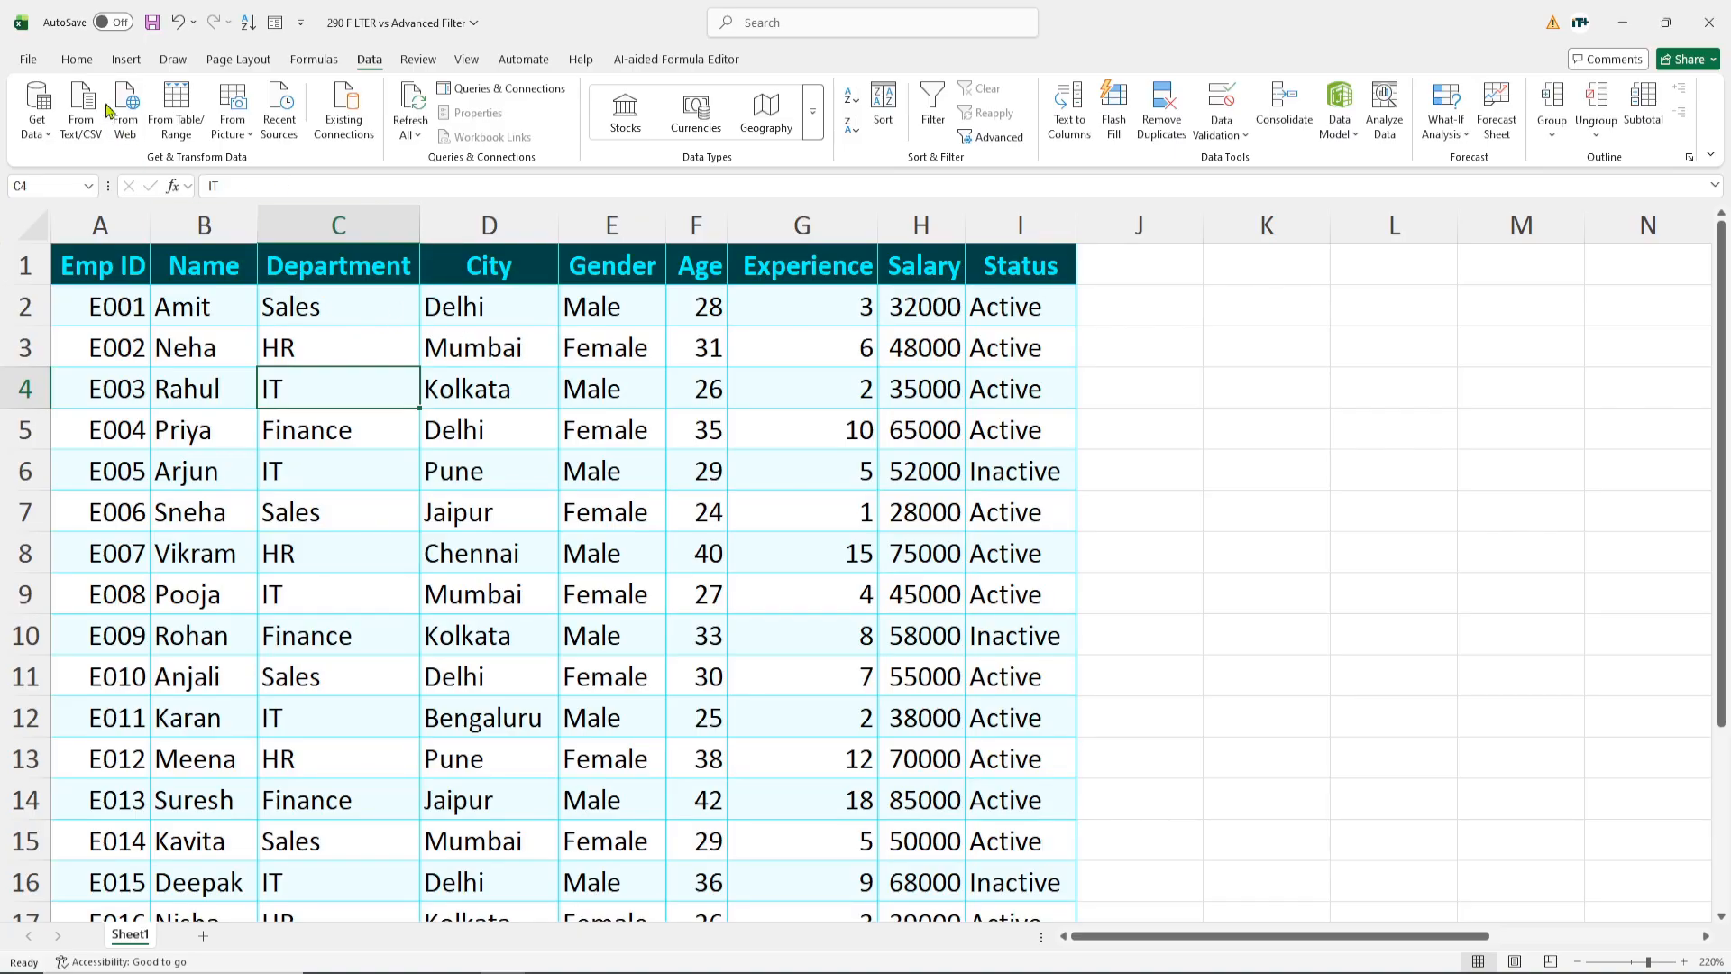
Step: Turn on filtering for the employee table so that its header row gets filter arrows
click(76, 59)
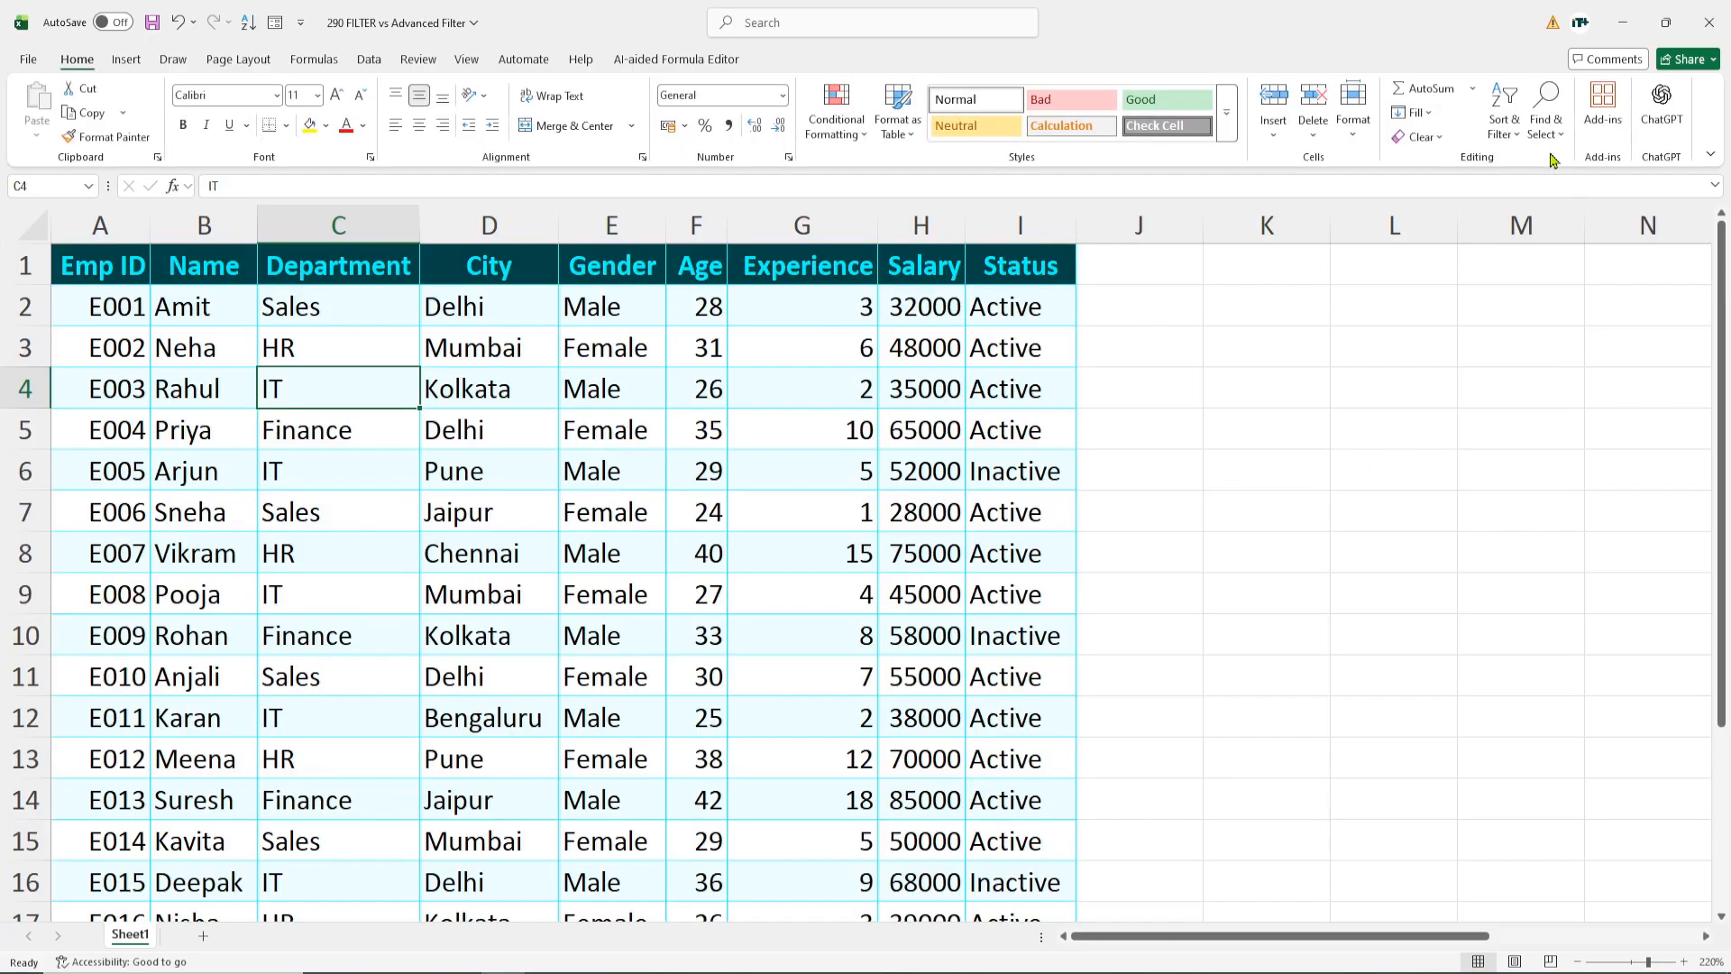
click(1504, 127)
key(Escape)
click(370, 59)
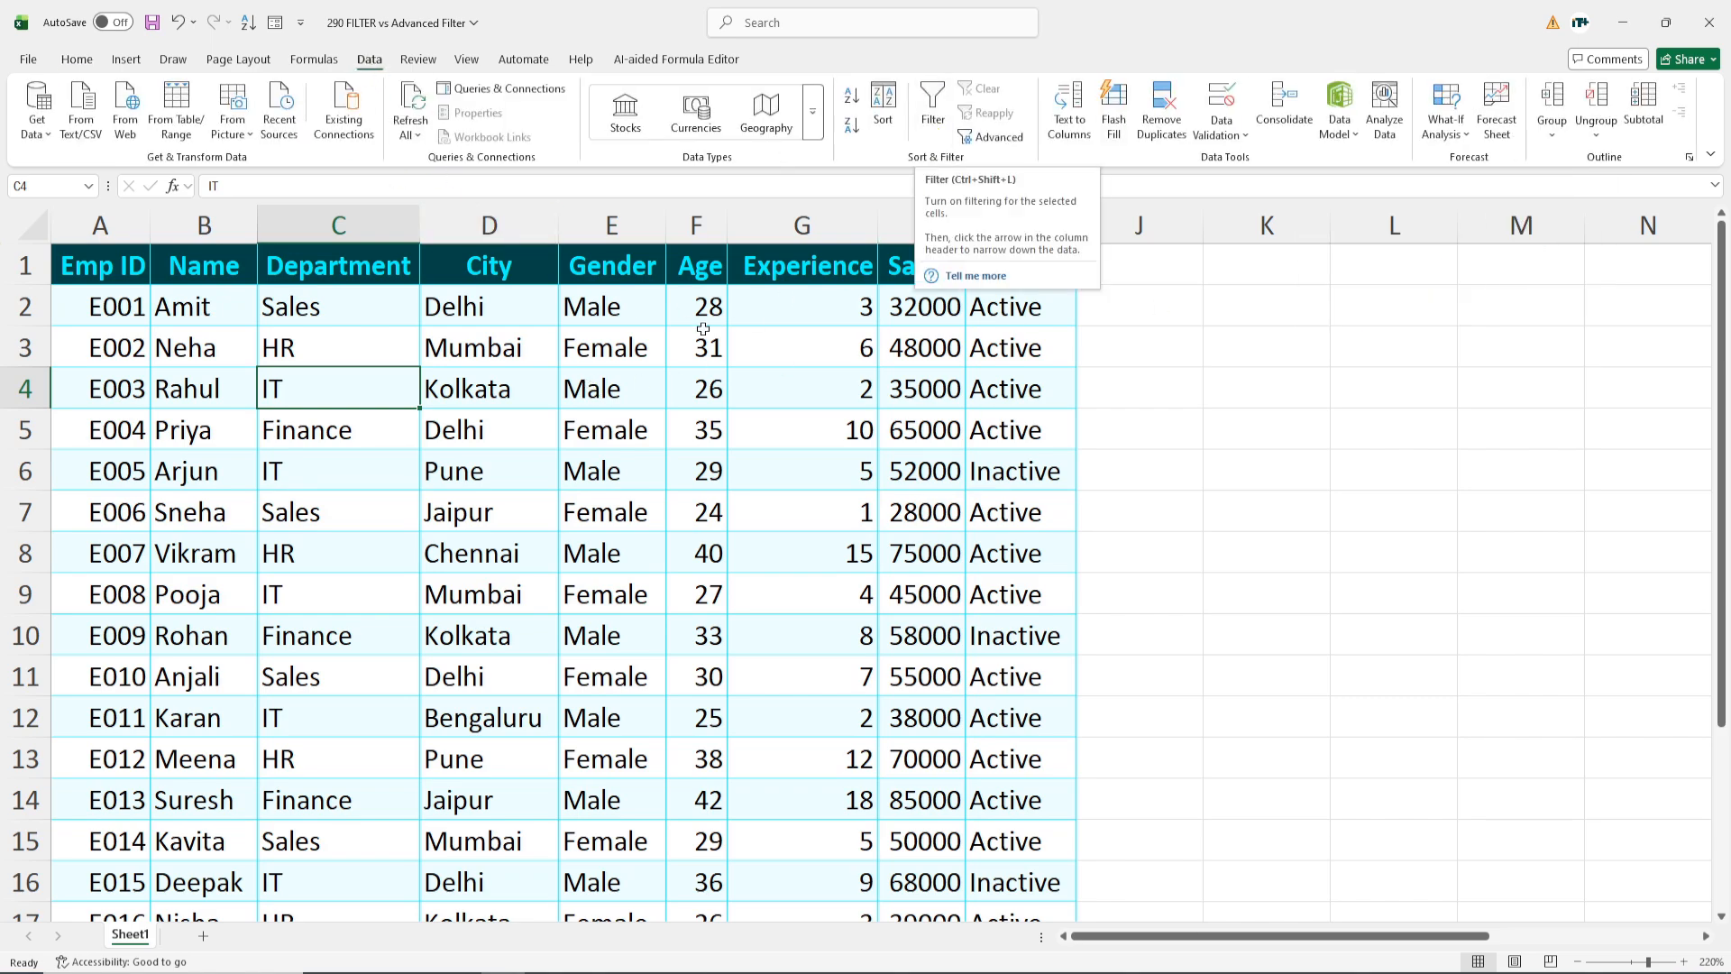
click(366, 305)
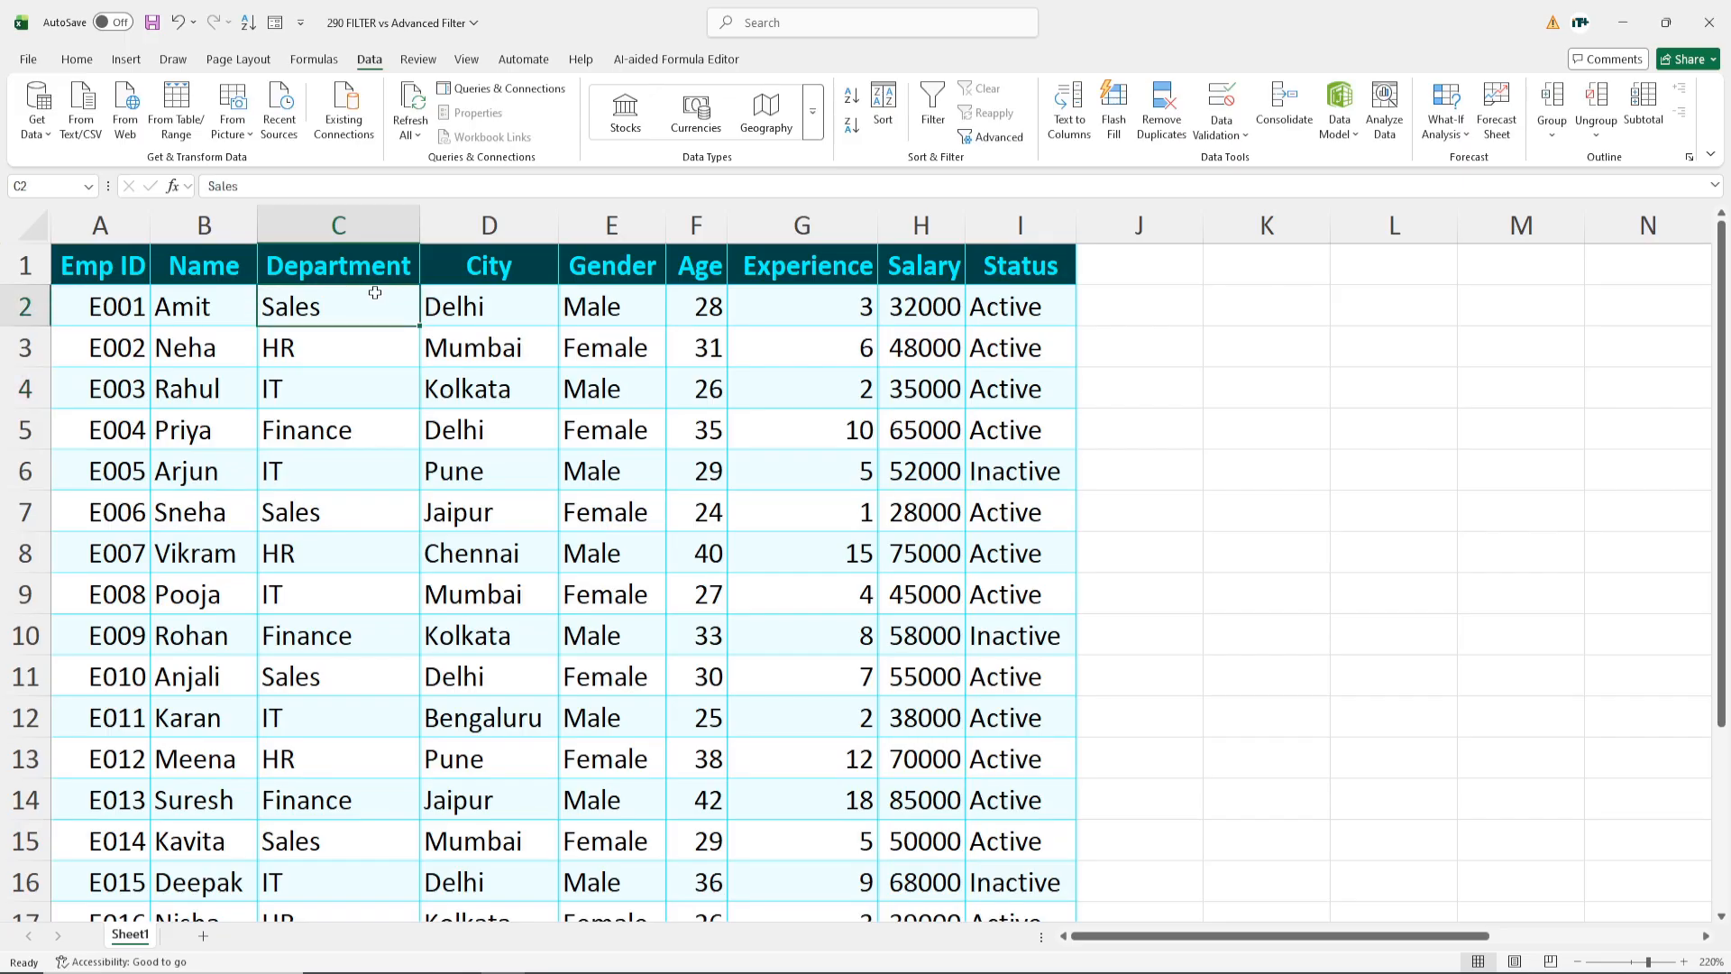
key(ctrl+shift+l)
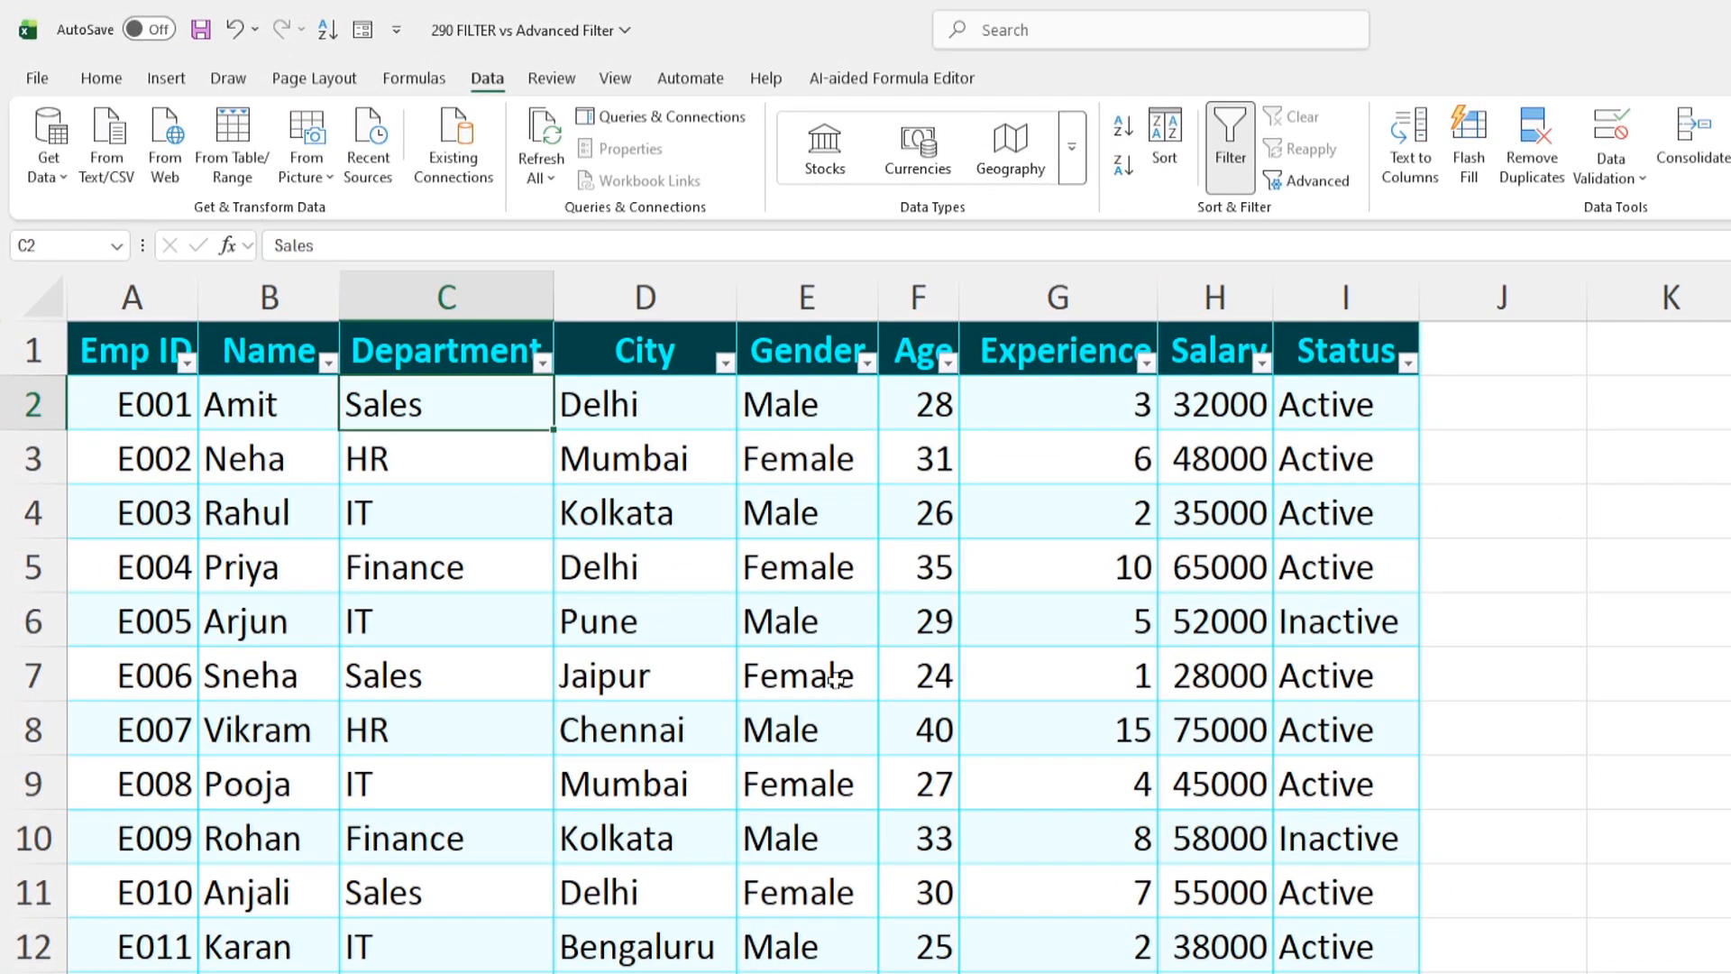
Step: Filter the Gender column to show only Male employees
click(867, 362)
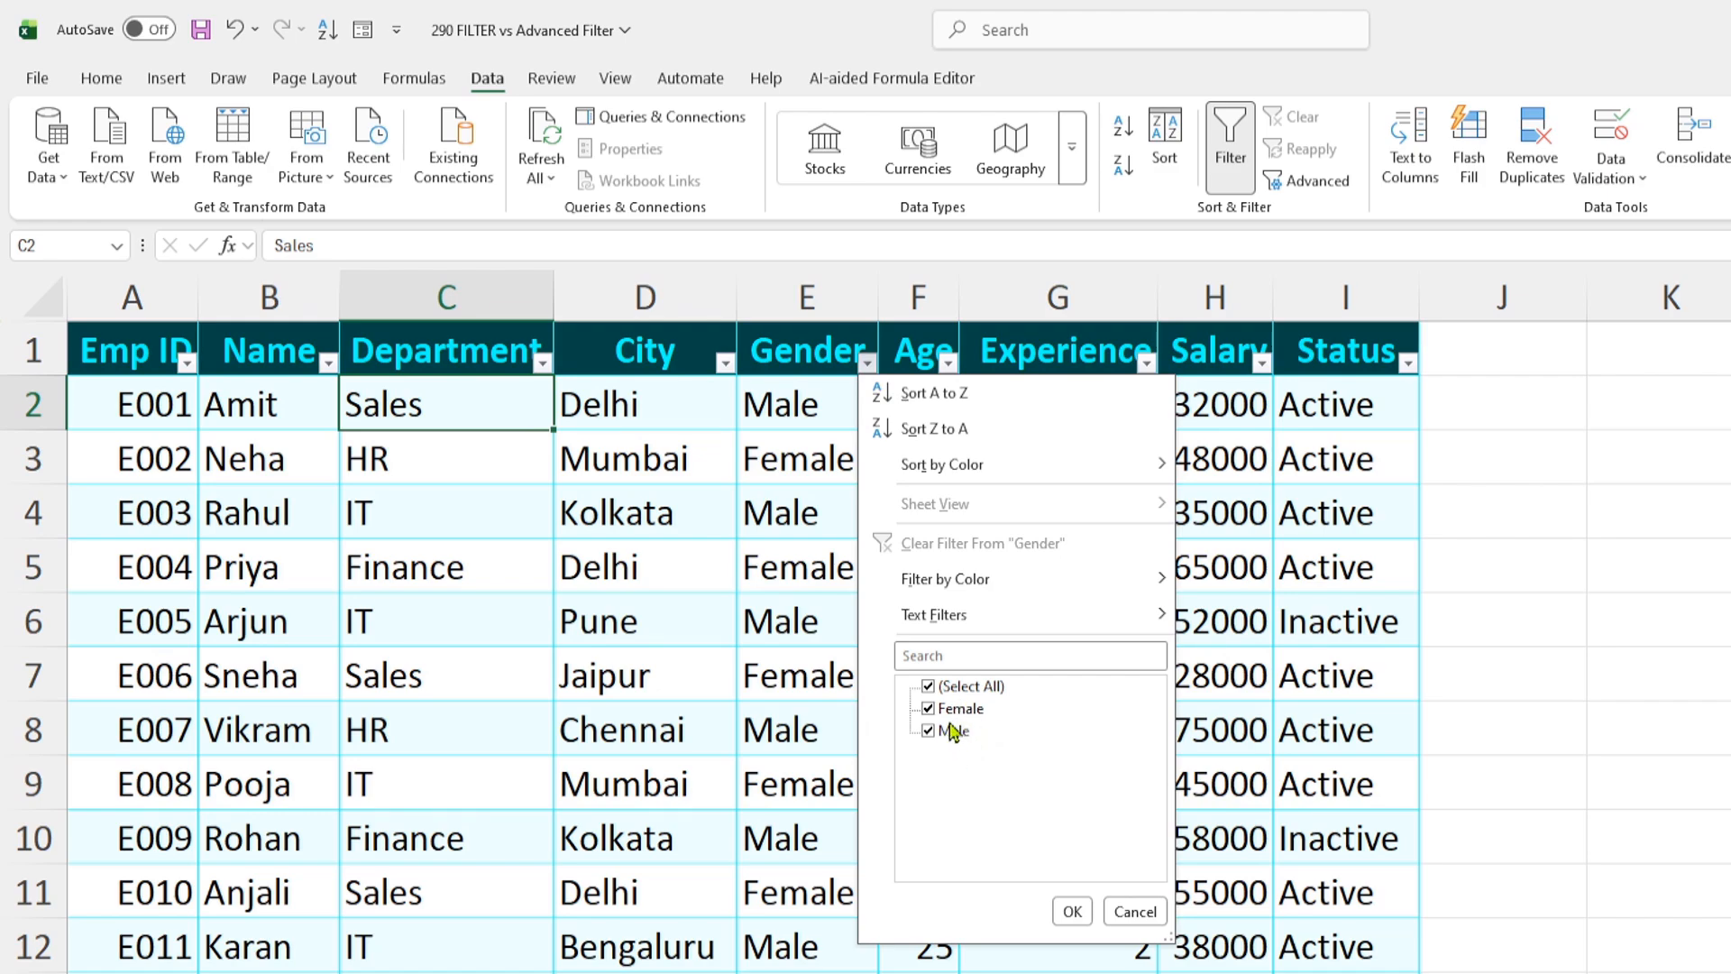
click(949, 709)
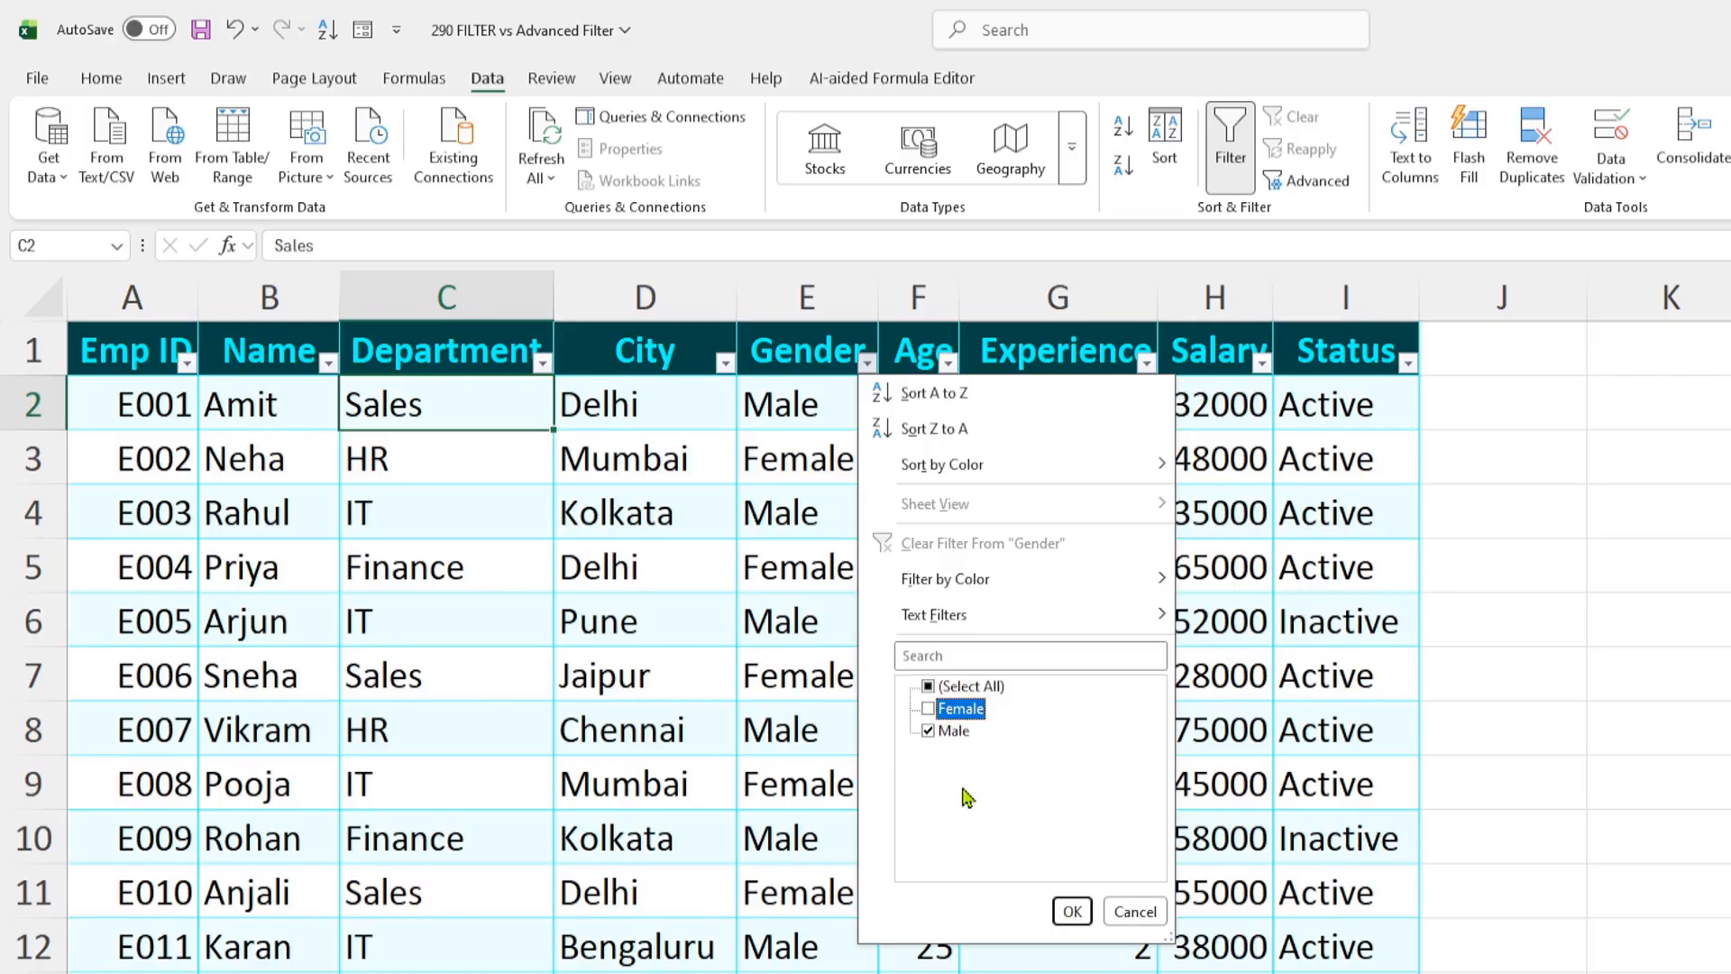
click(1070, 911)
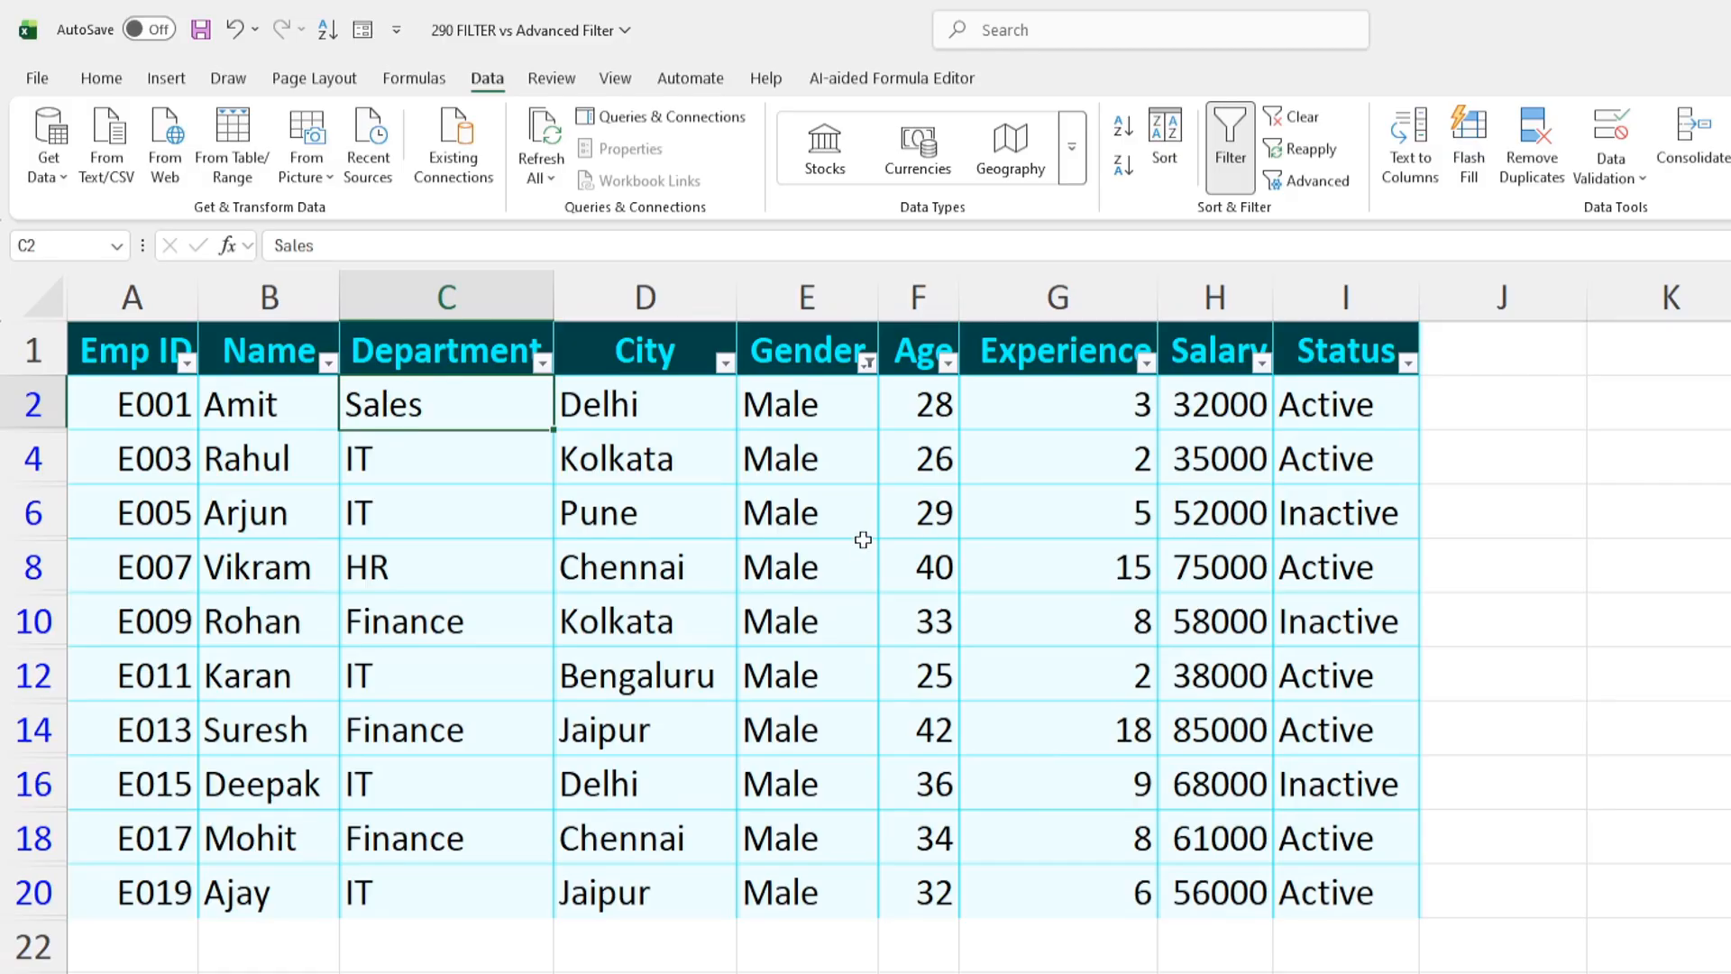
Step: Reselect all values in the Gender column's filter to show every employee again
click(866, 368)
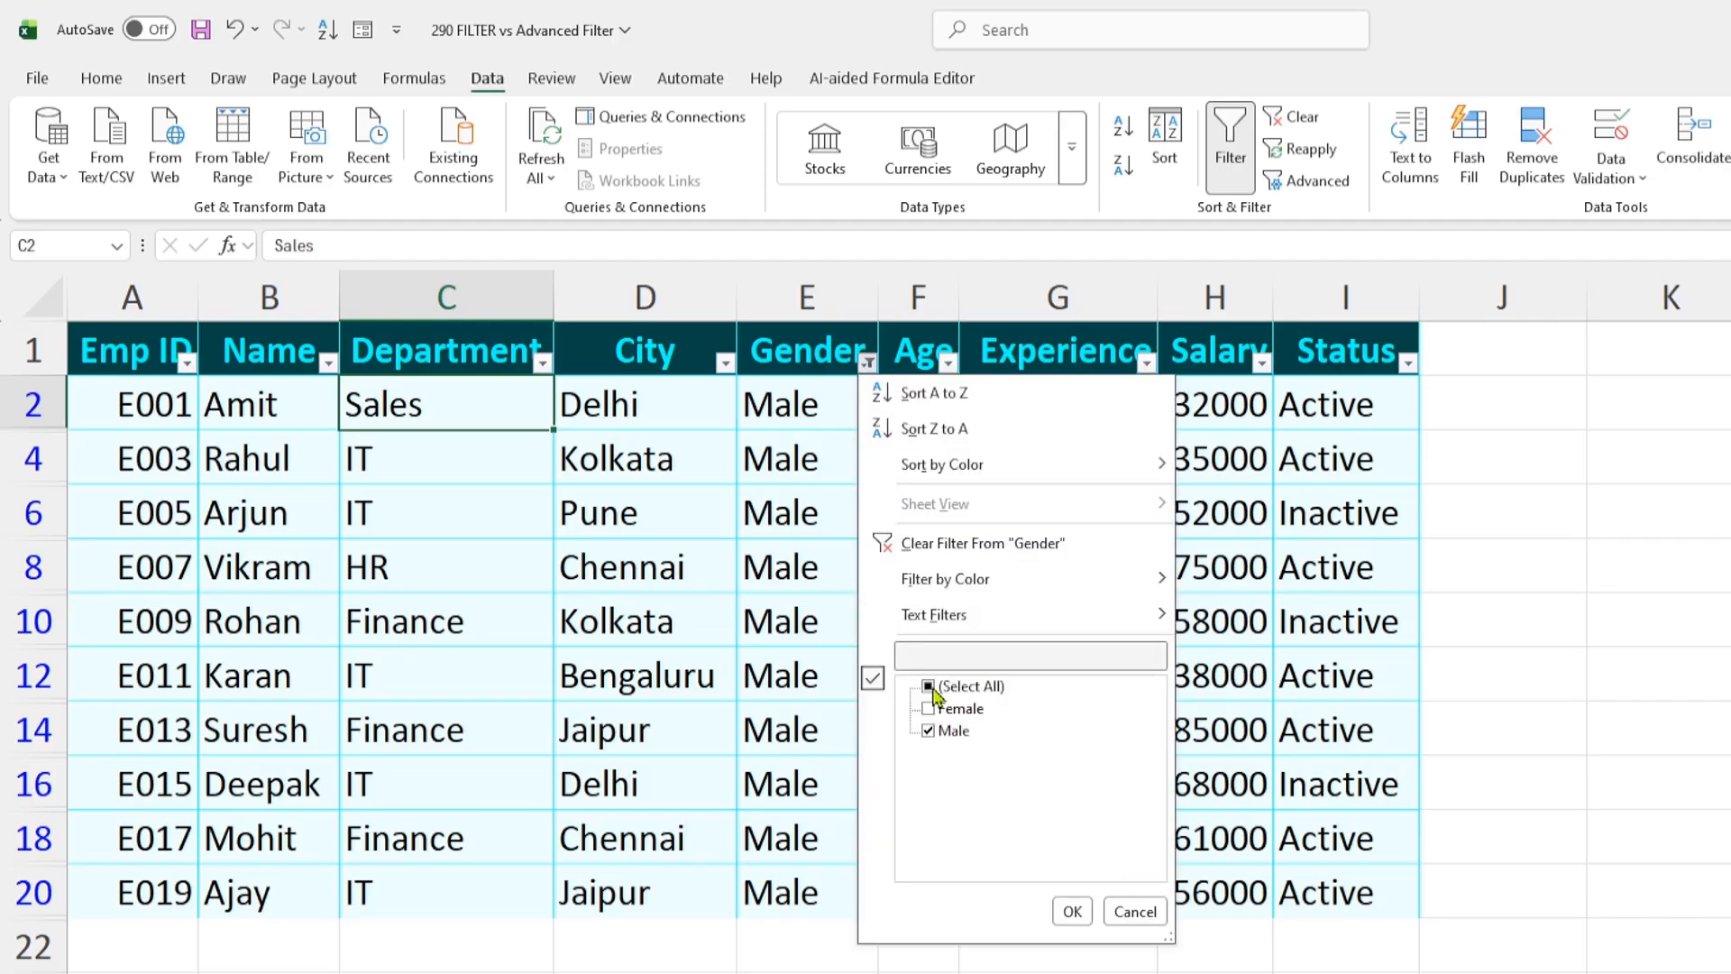
click(960, 689)
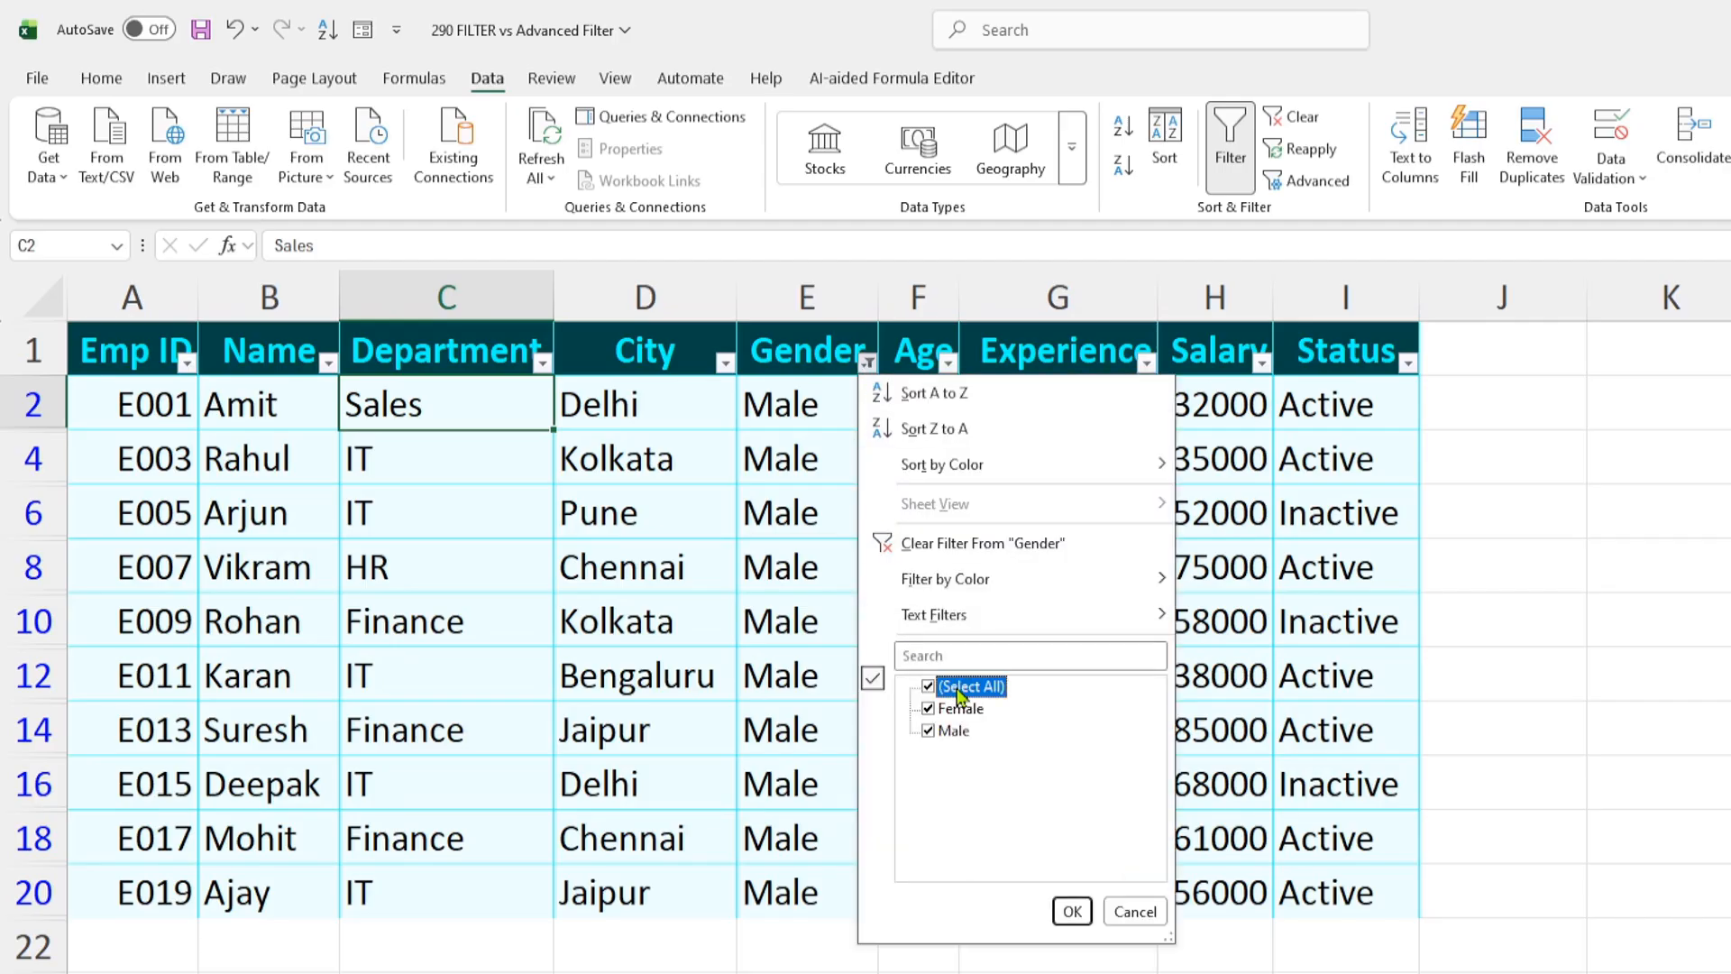
click(1072, 911)
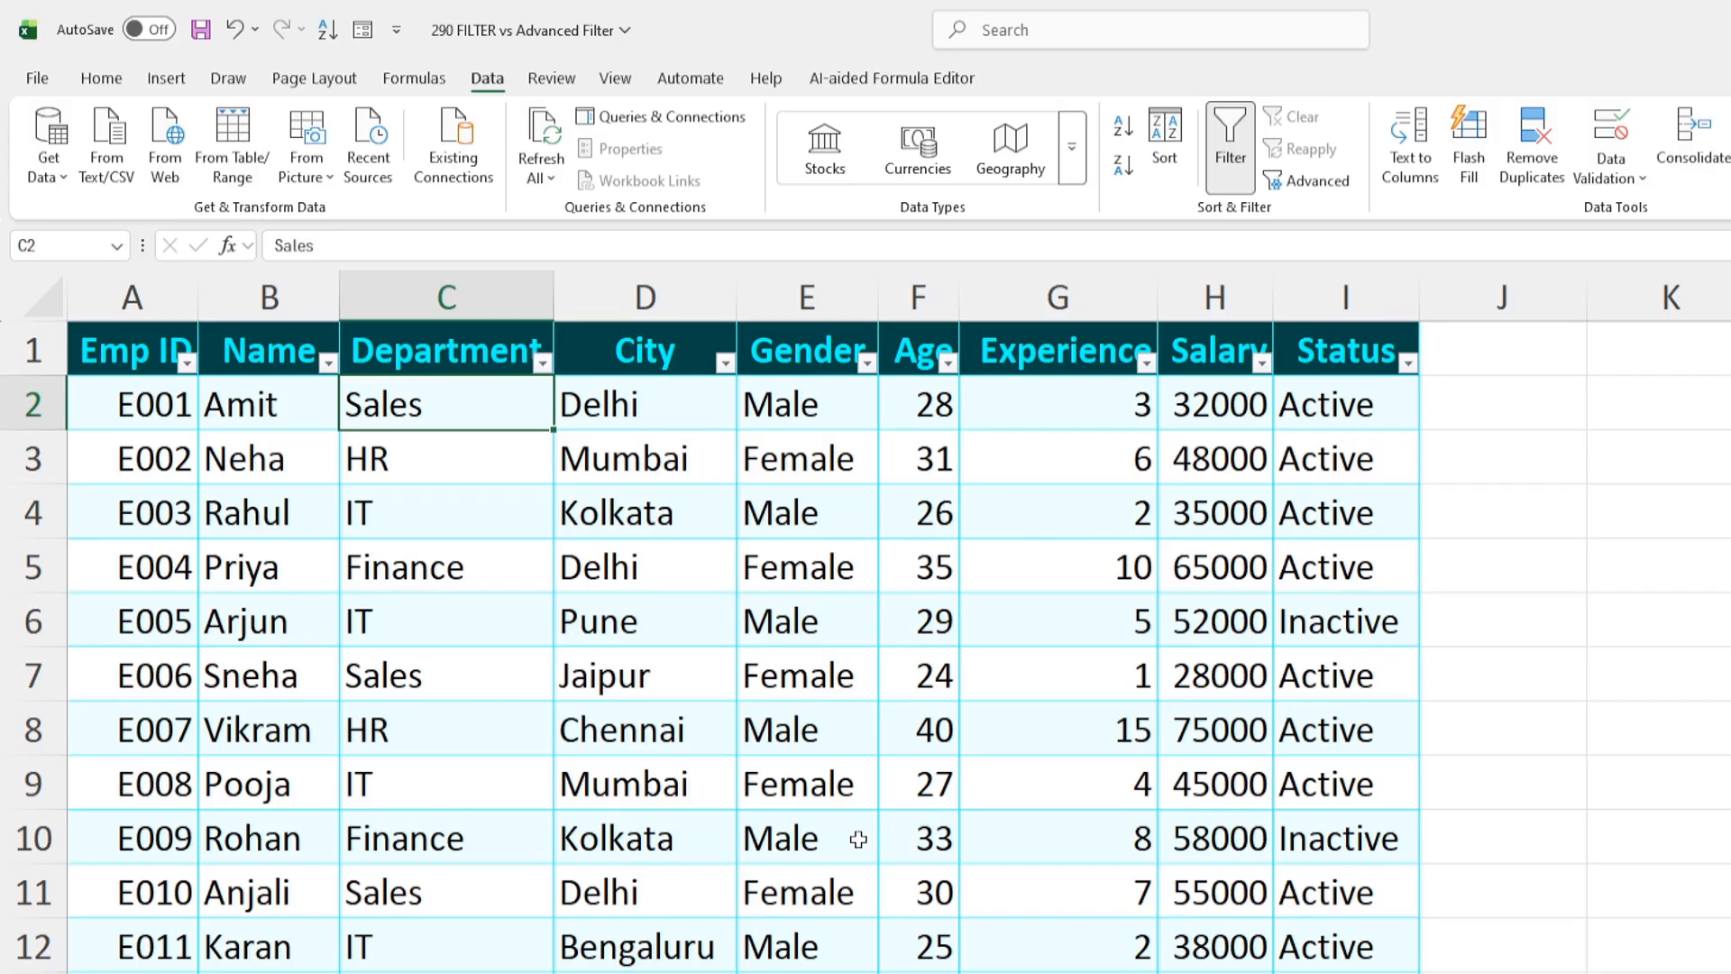
Step: Filter the Department column to show only the HR and Sales departments
click(543, 363)
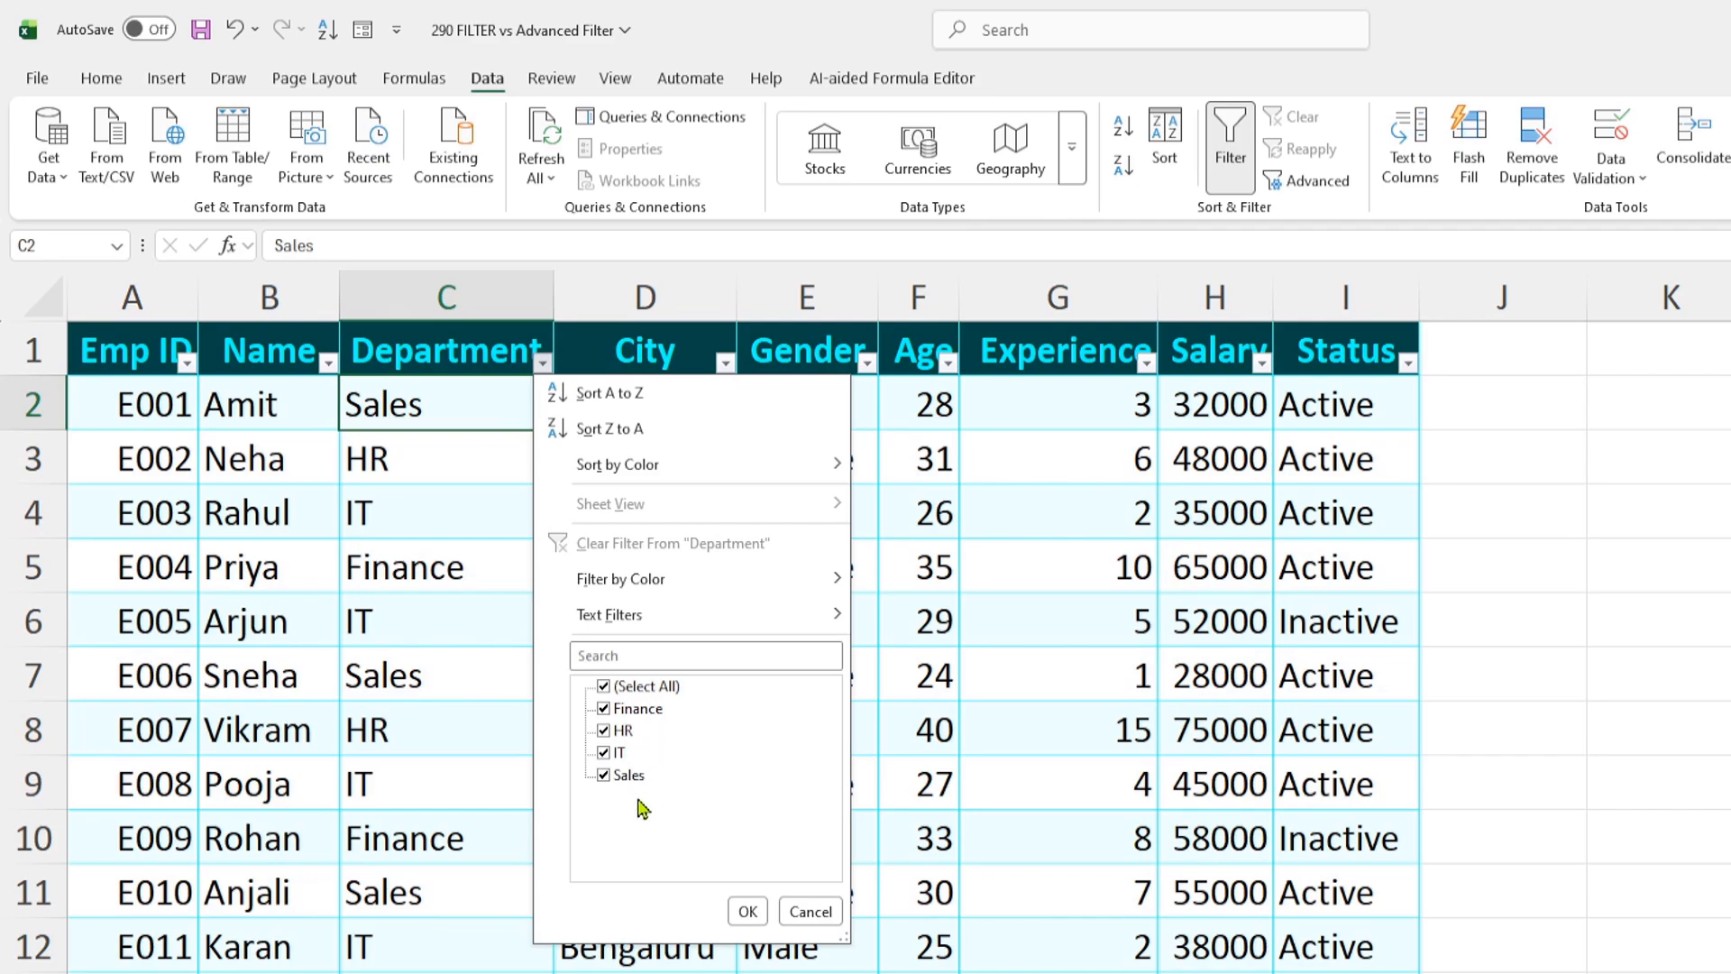
click(638, 691)
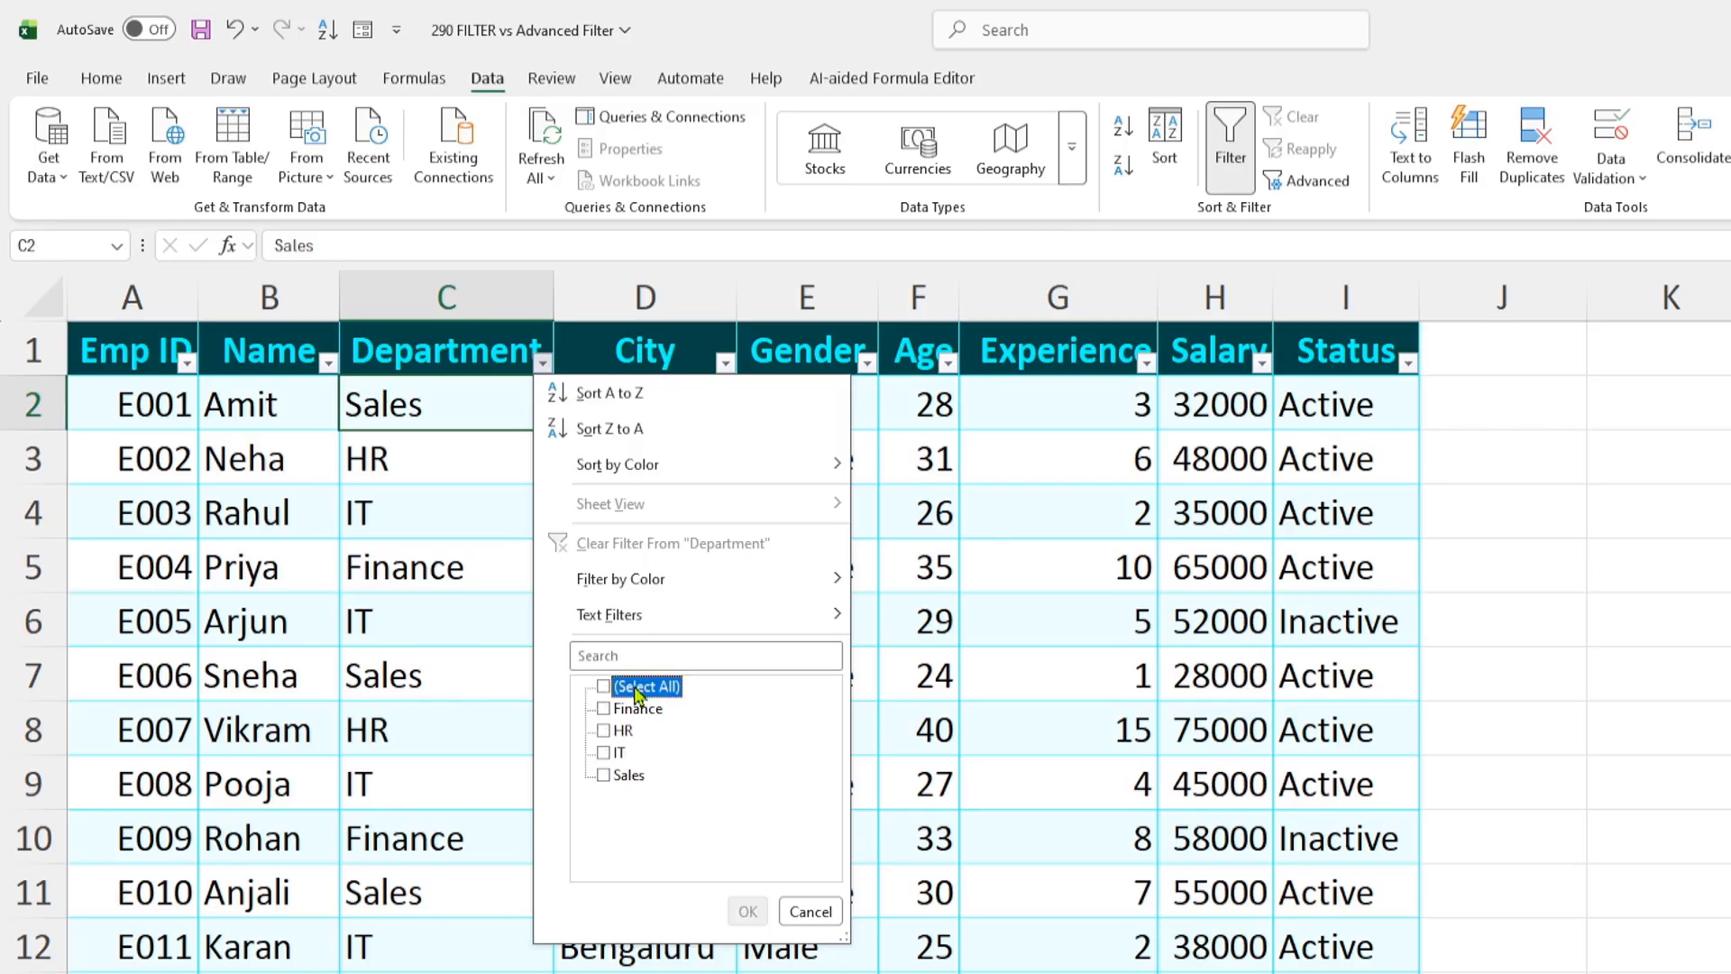
click(605, 731)
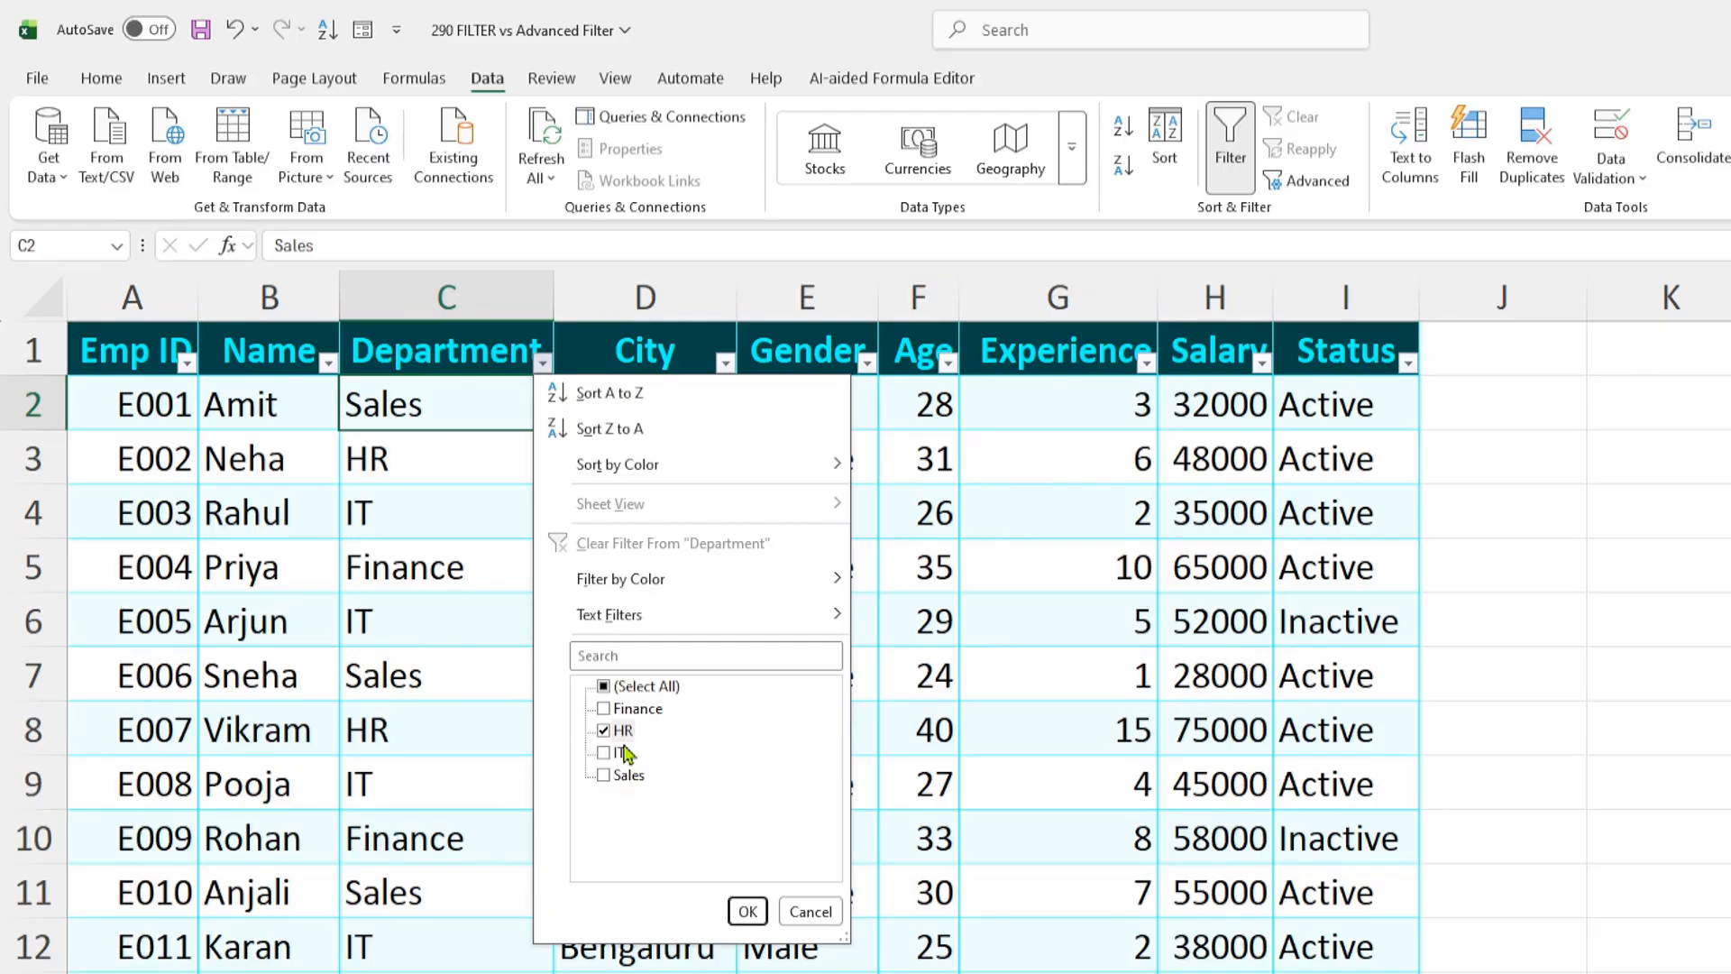
click(604, 777)
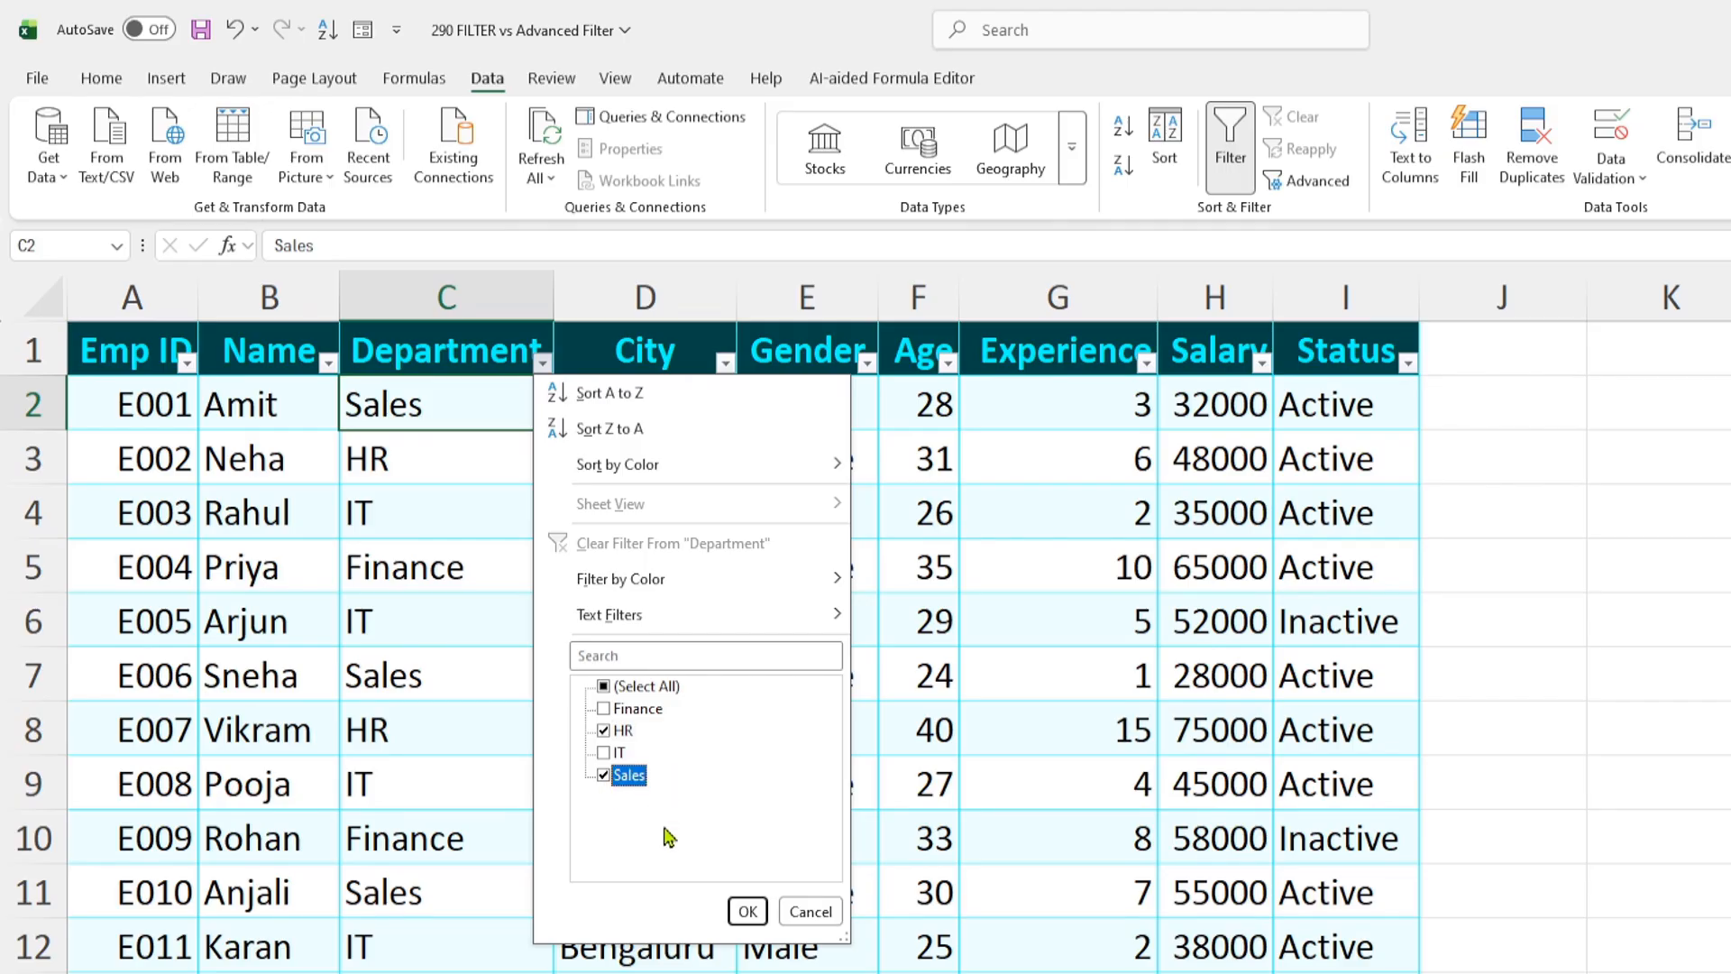
click(747, 912)
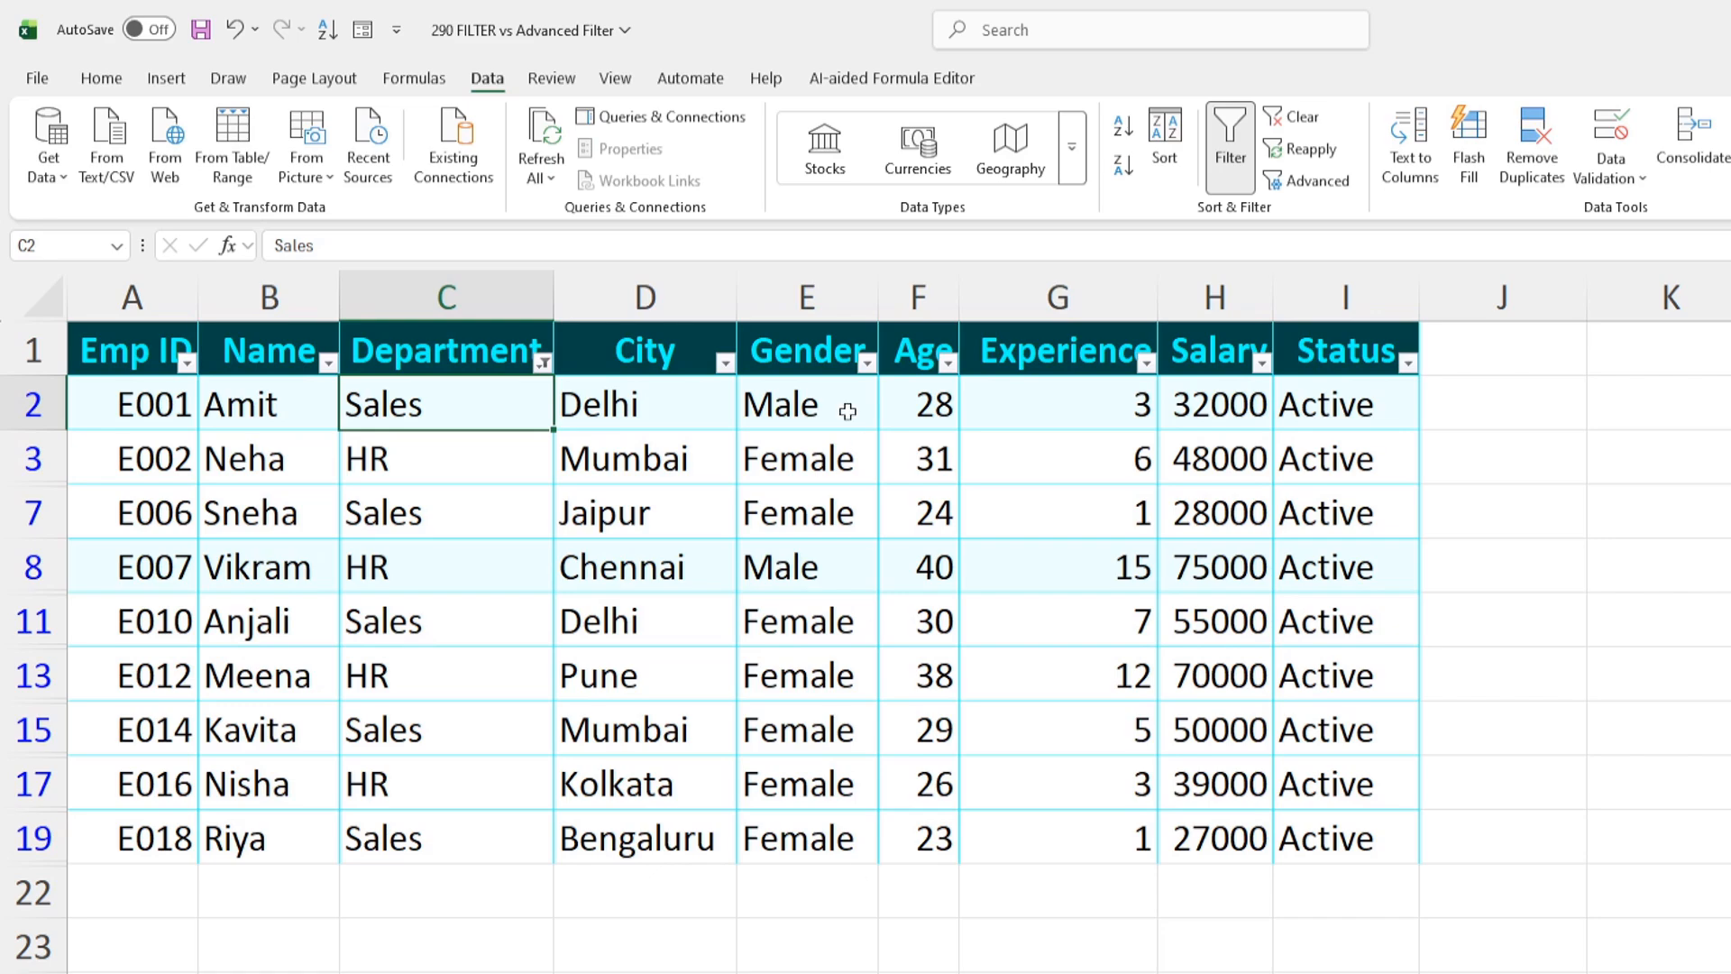
Step: Add a Gender filter for Male on top of the Department filter by excluding Female
click(856, 361)
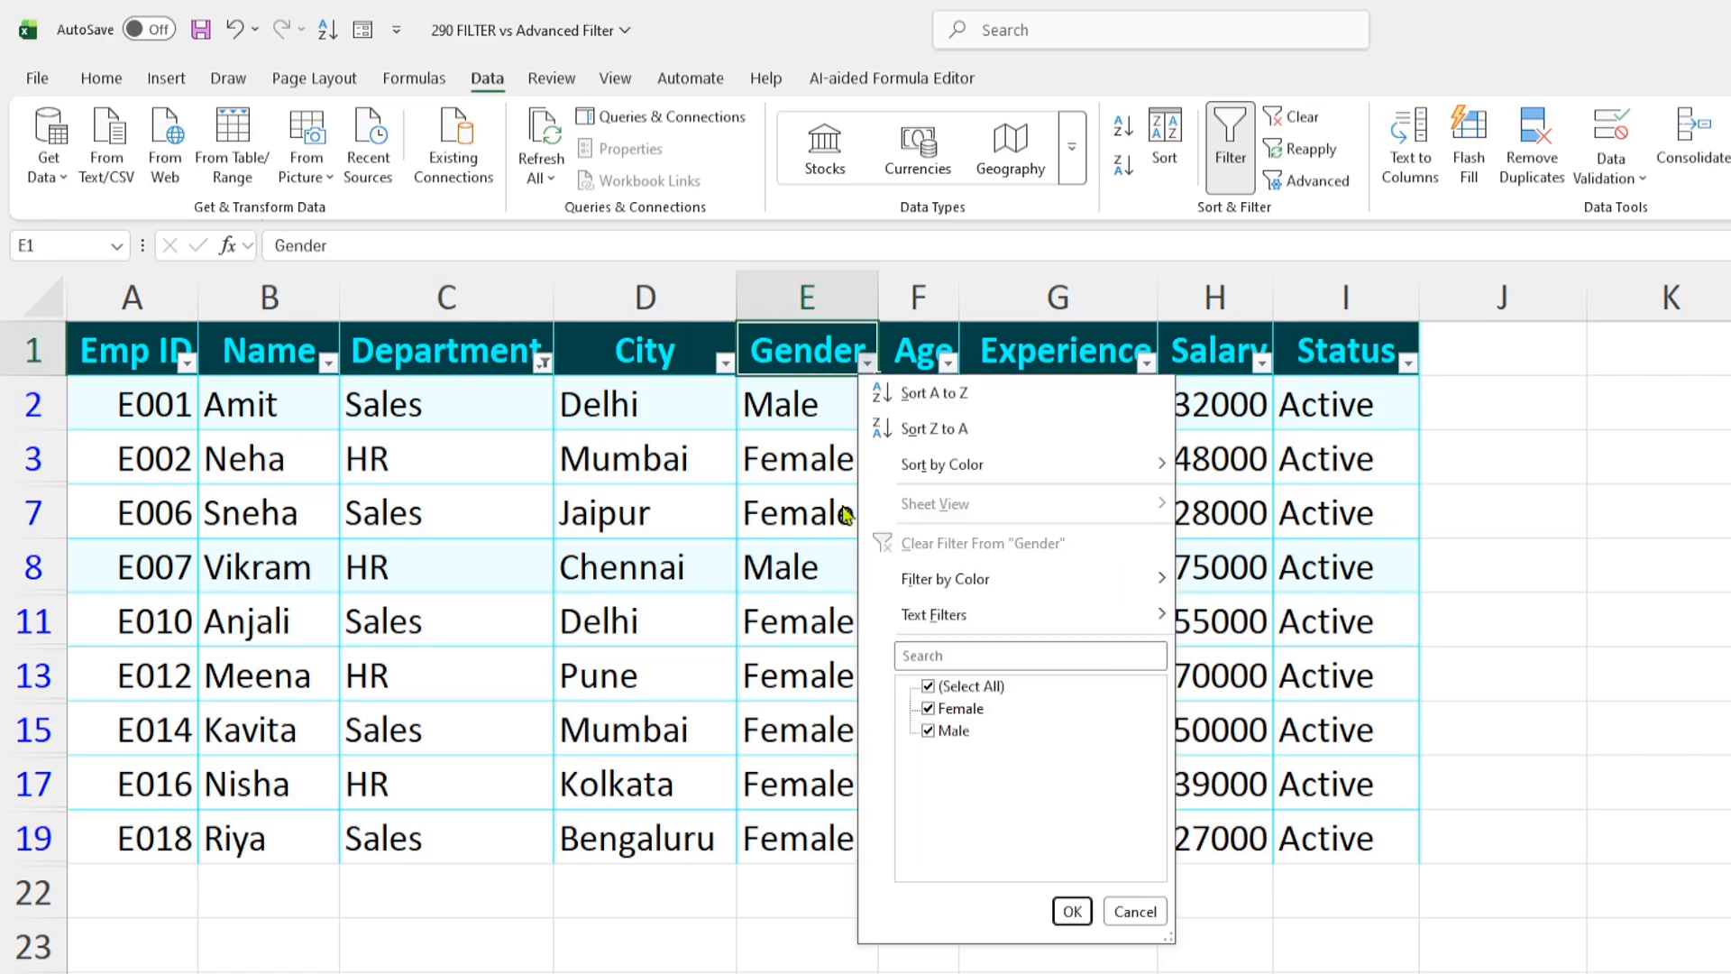
click(867, 363)
click(951, 714)
click(1072, 910)
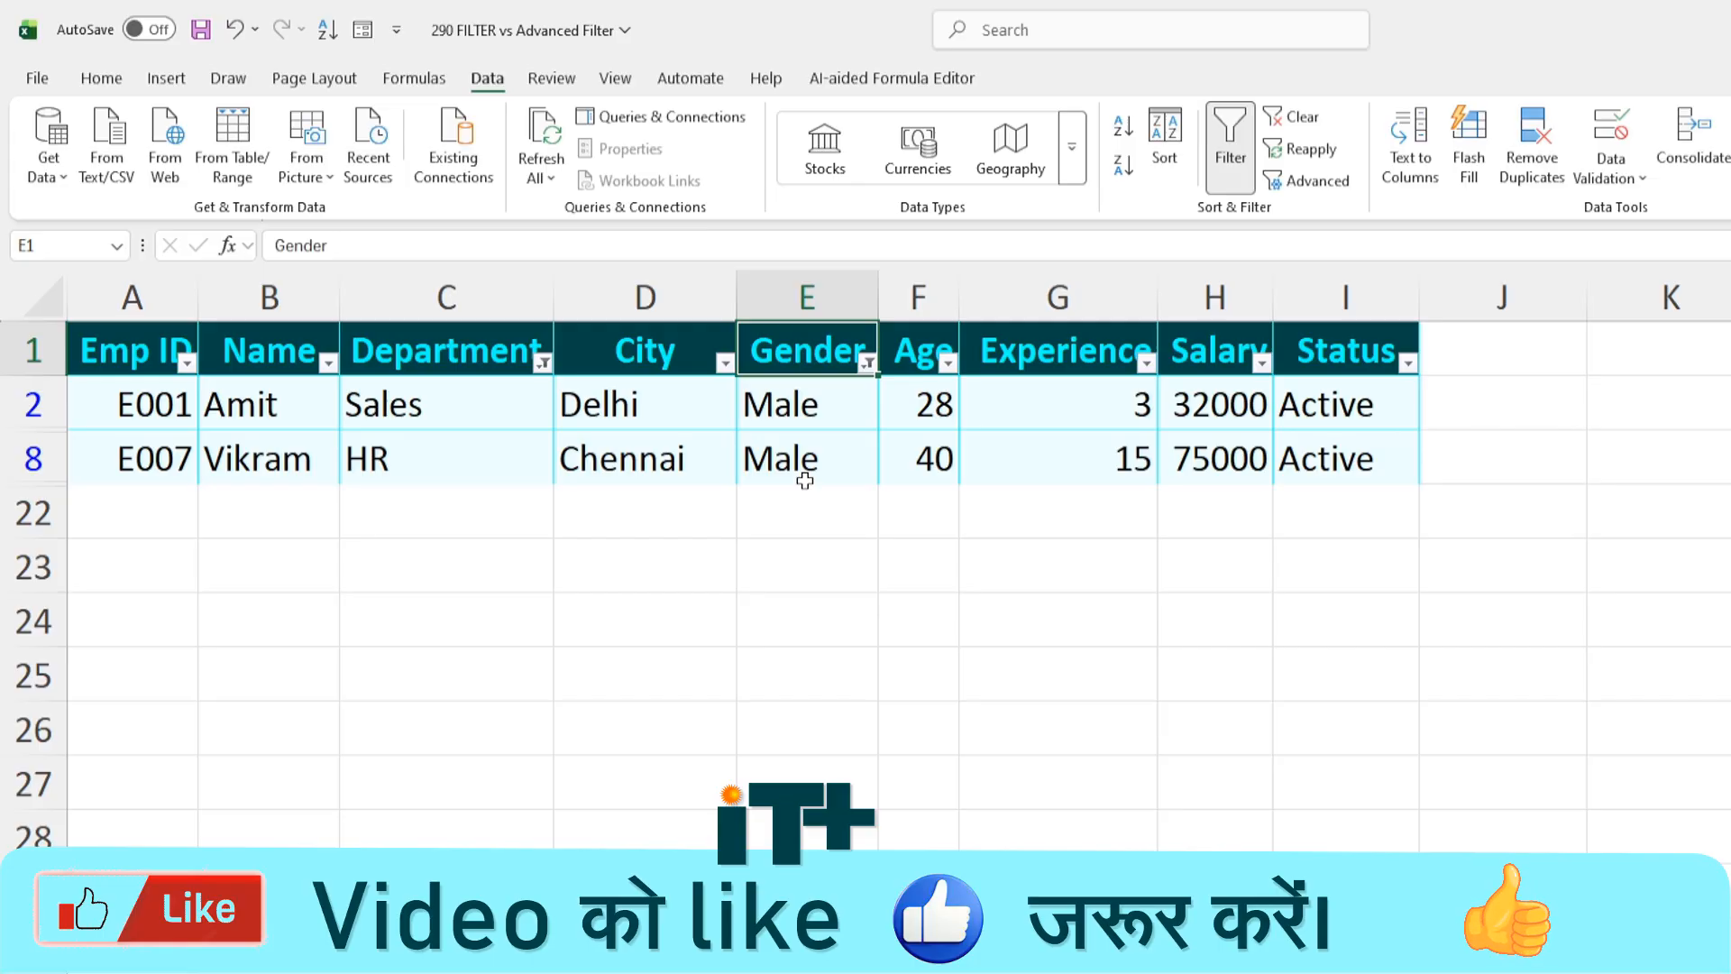
Step: Reselect all values in the Gender and Department filters and turn off filtering for the table
click(868, 362)
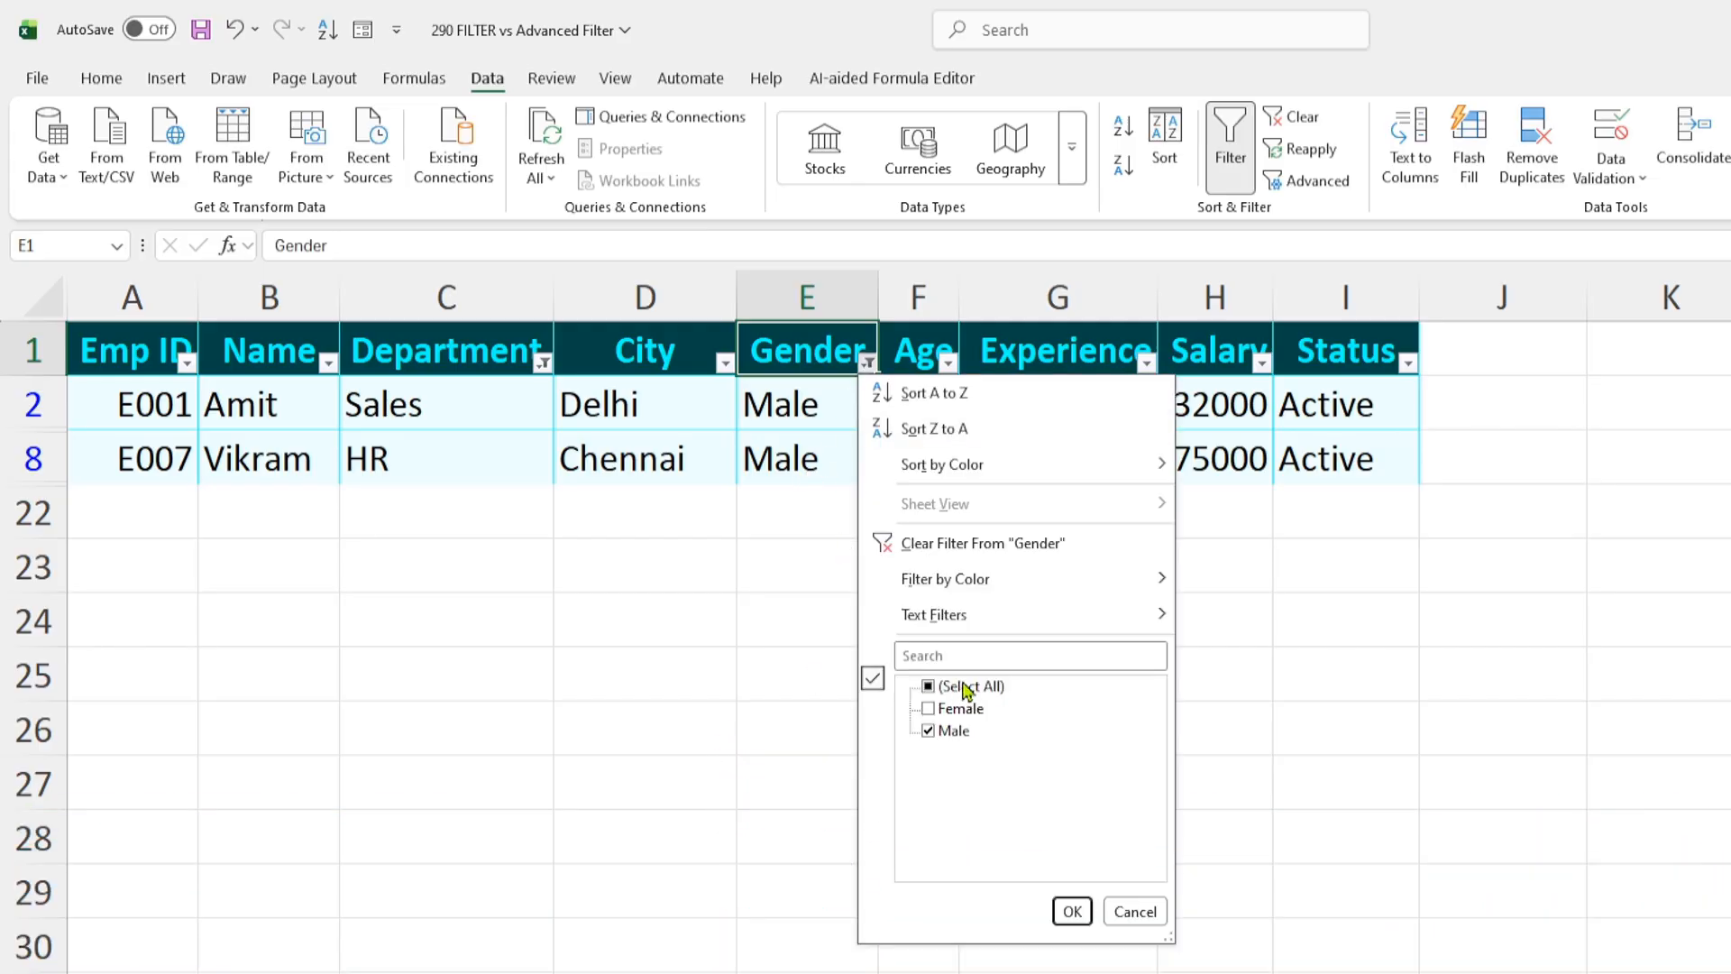
click(942, 690)
click(1069, 910)
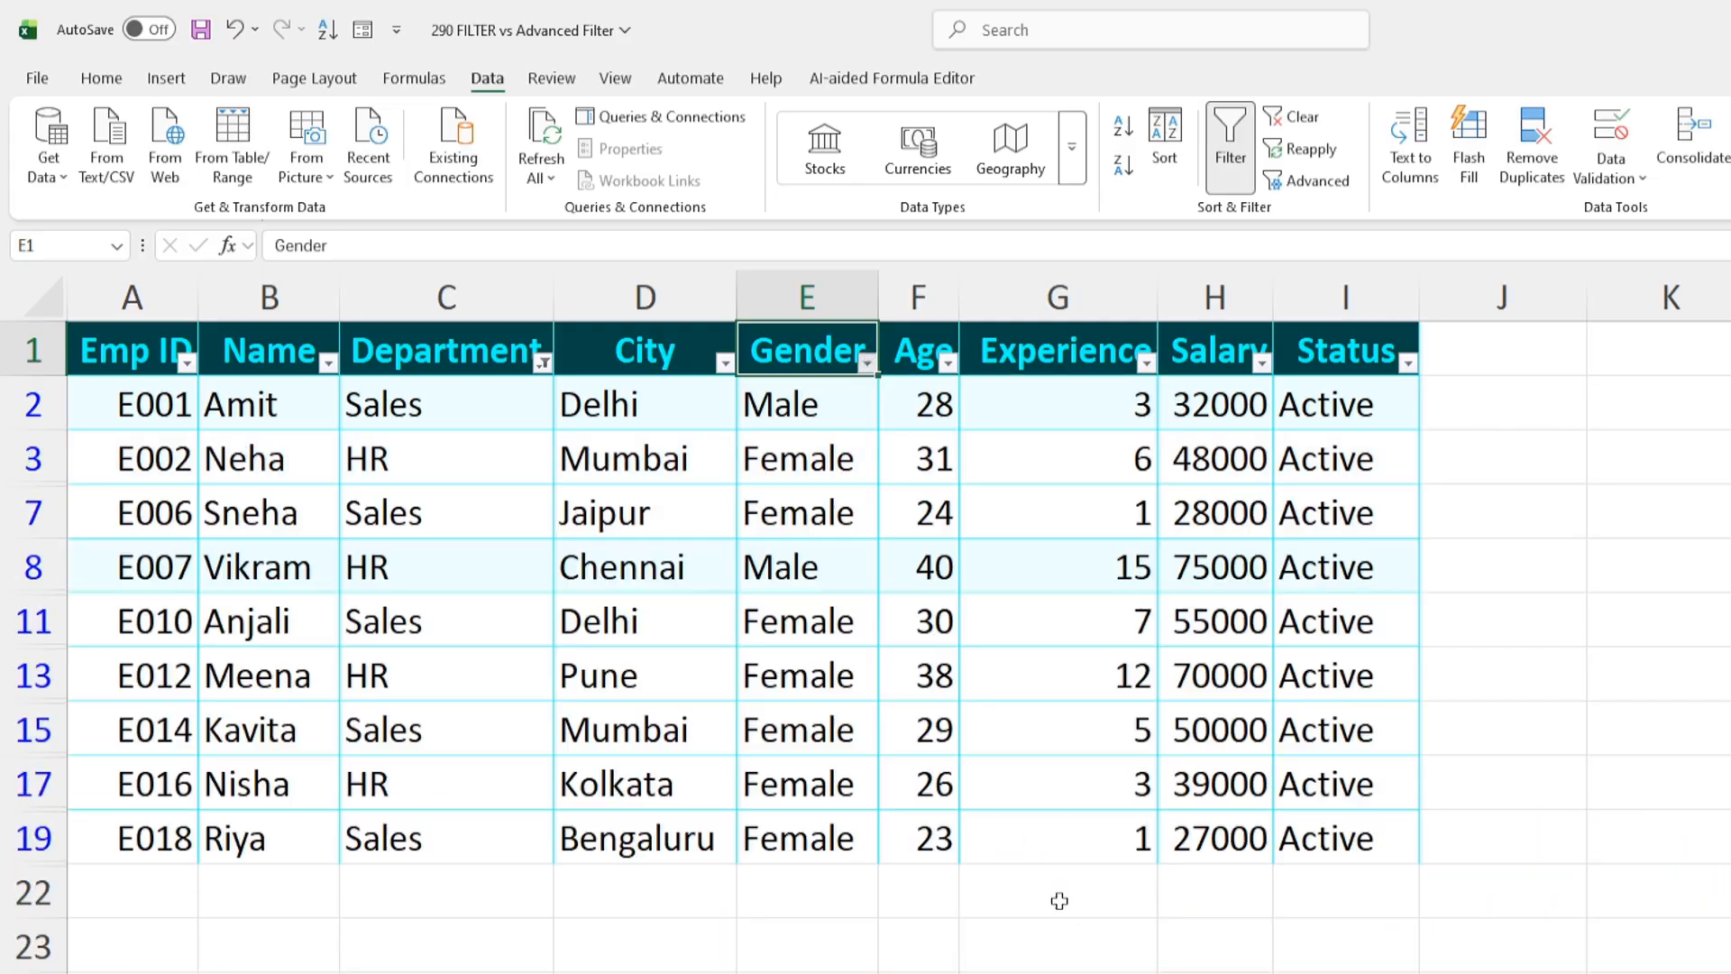
click(544, 362)
click(658, 690)
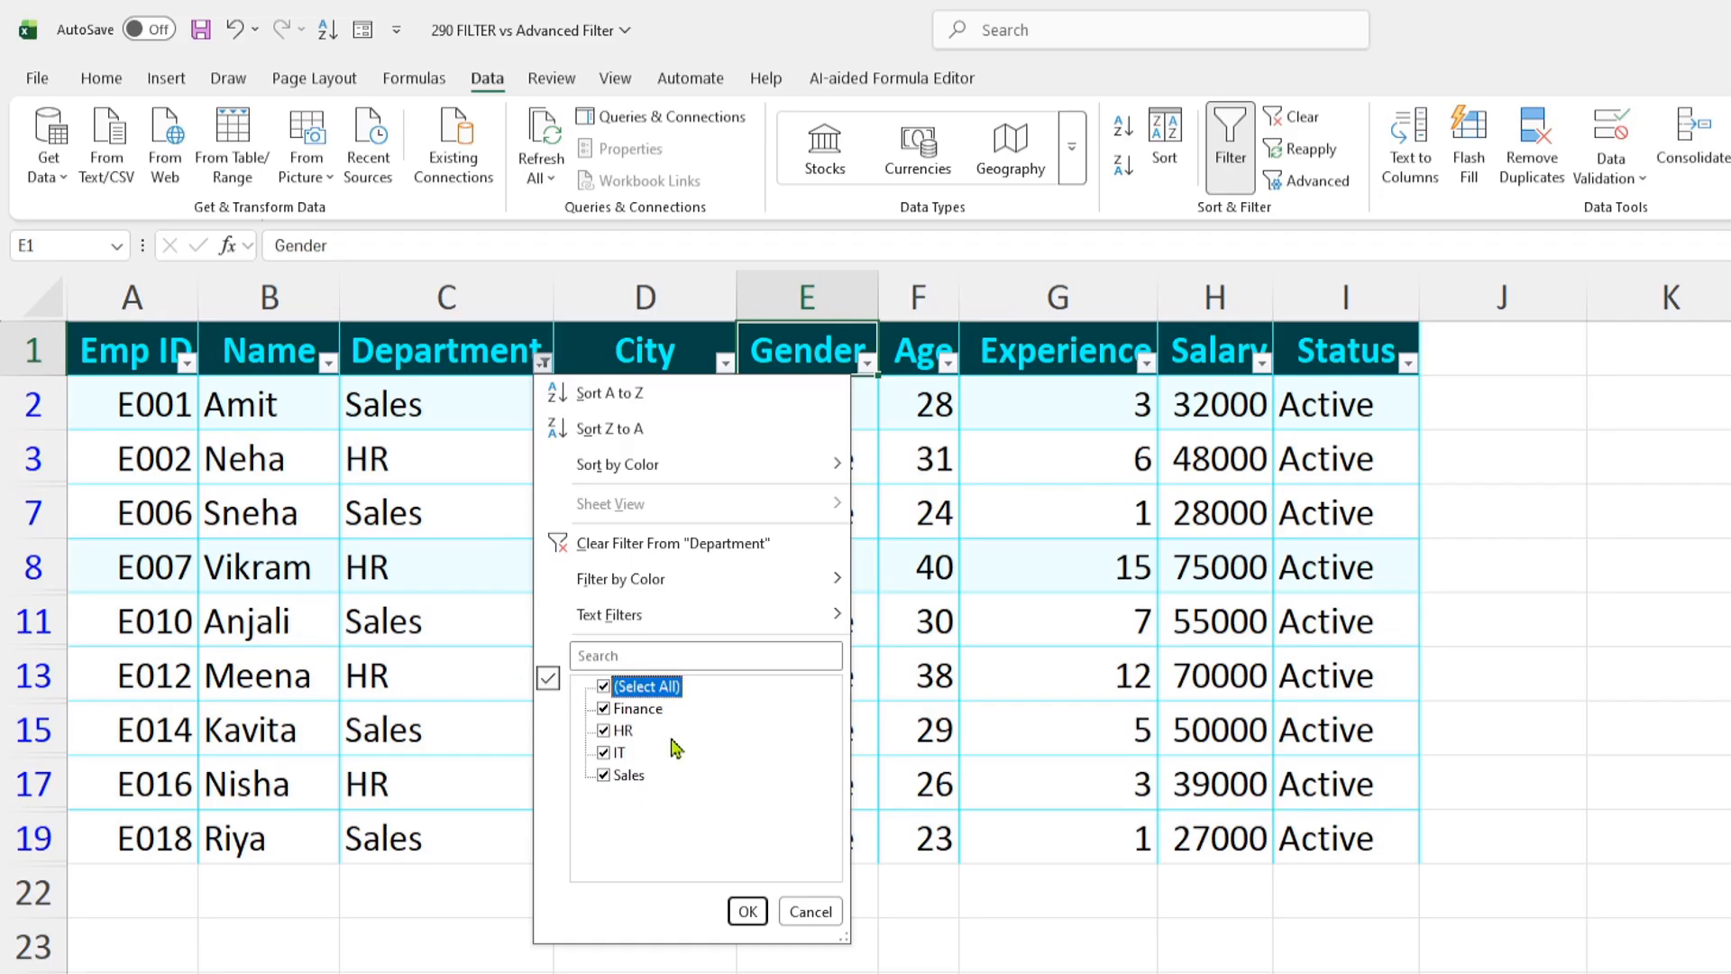
click(748, 911)
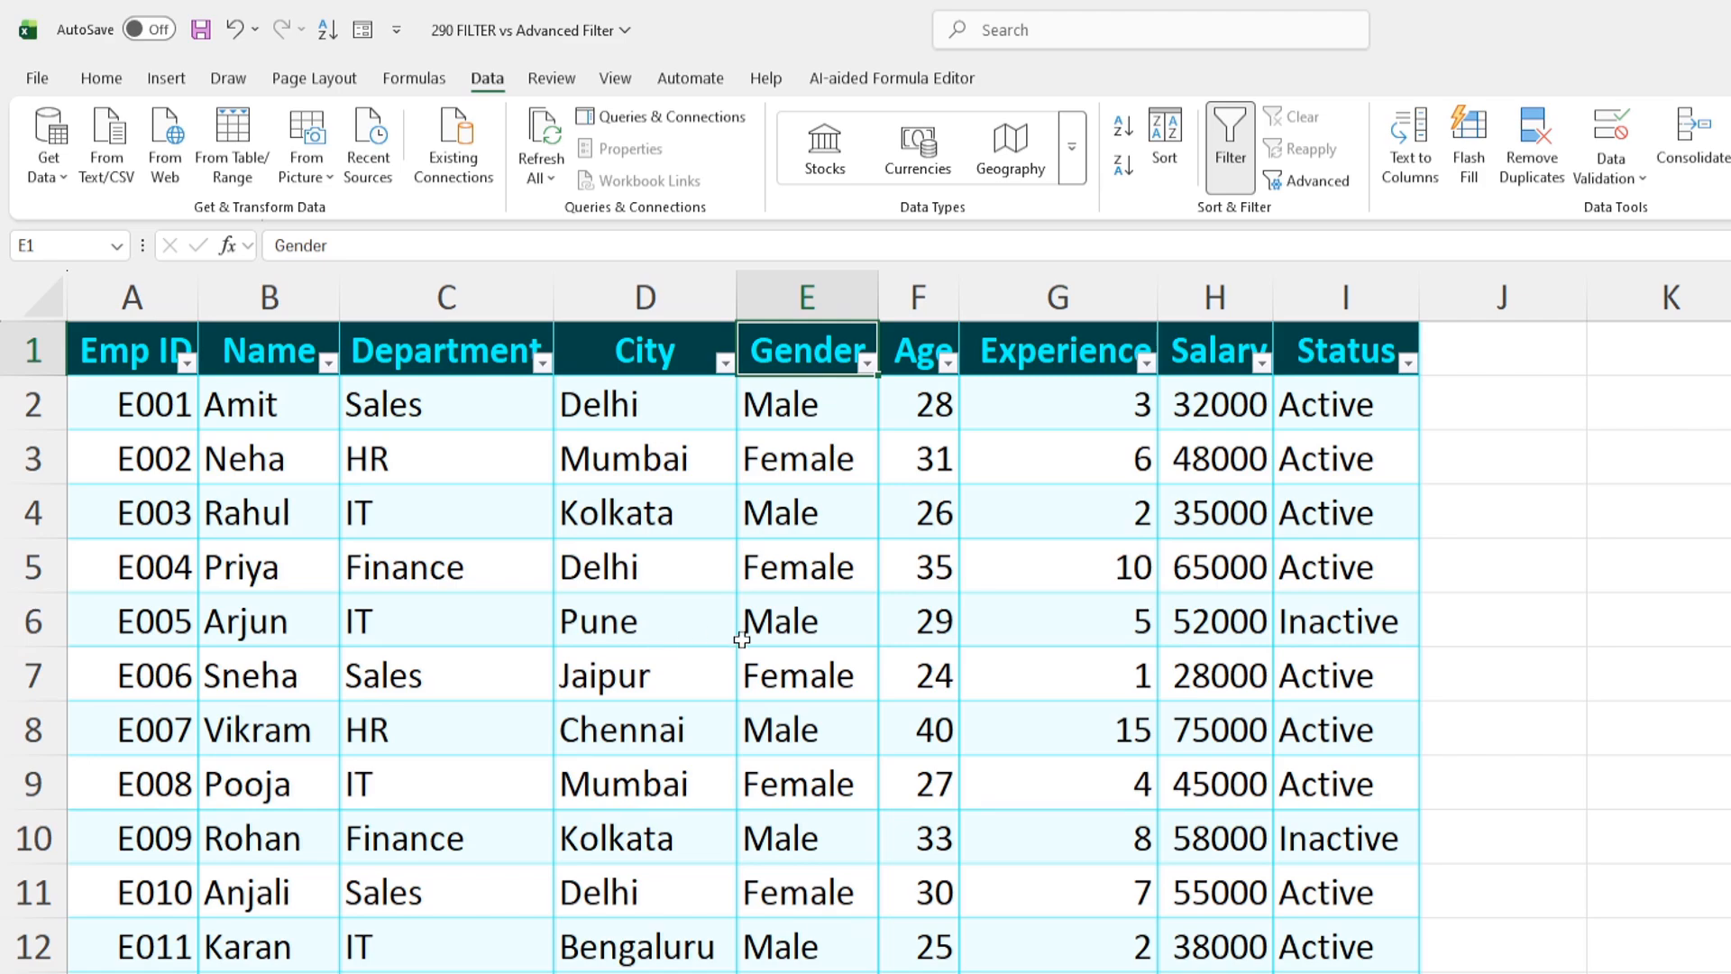
click(707, 587)
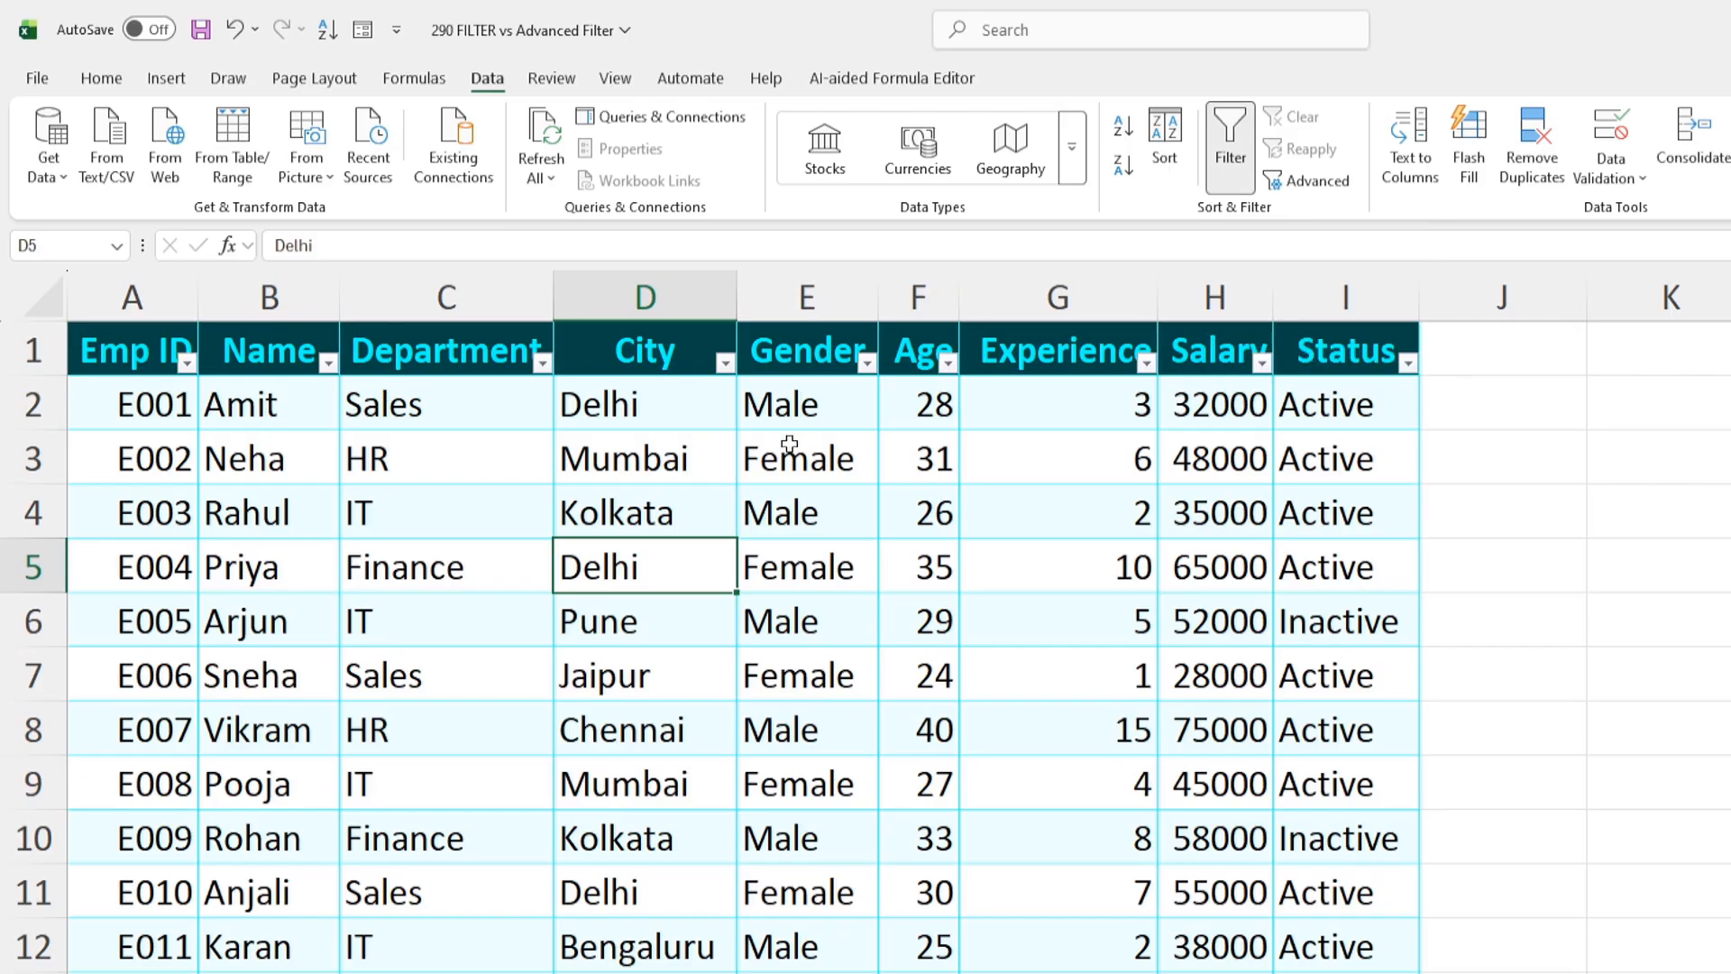
key(ctrl+shift+l)
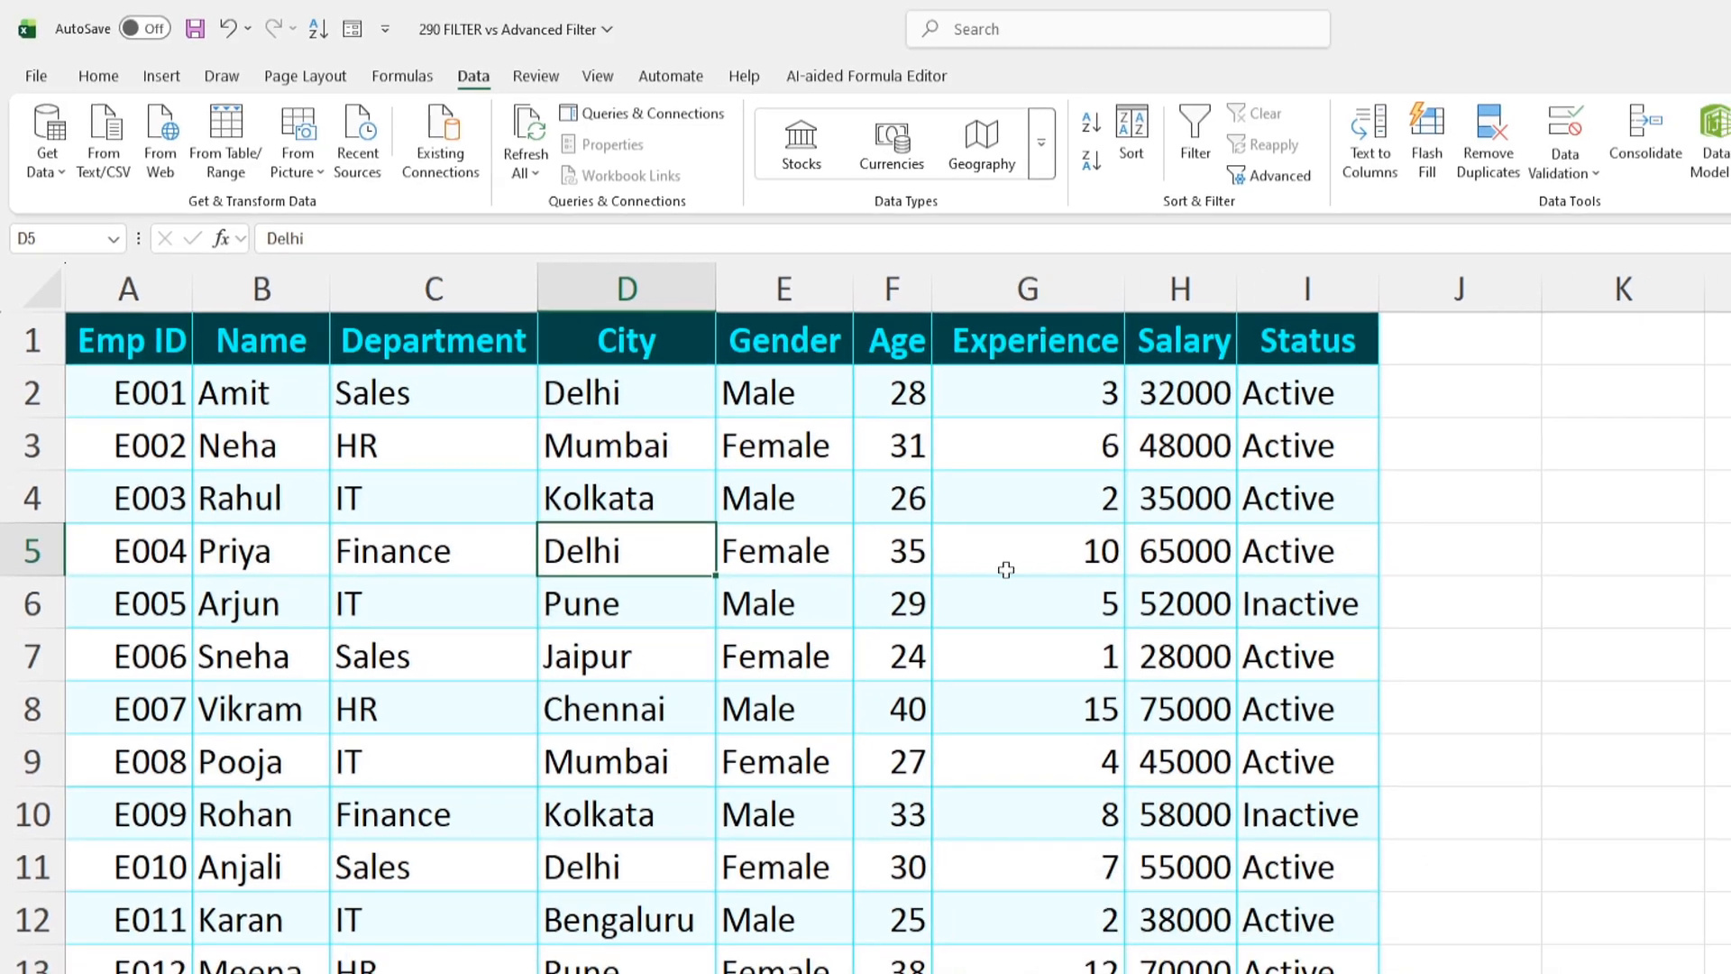
Step: Copy the table's Department header to K1 and its Gender header to L1 to start a criteria range
drag(1610, 331, 1719, 404)
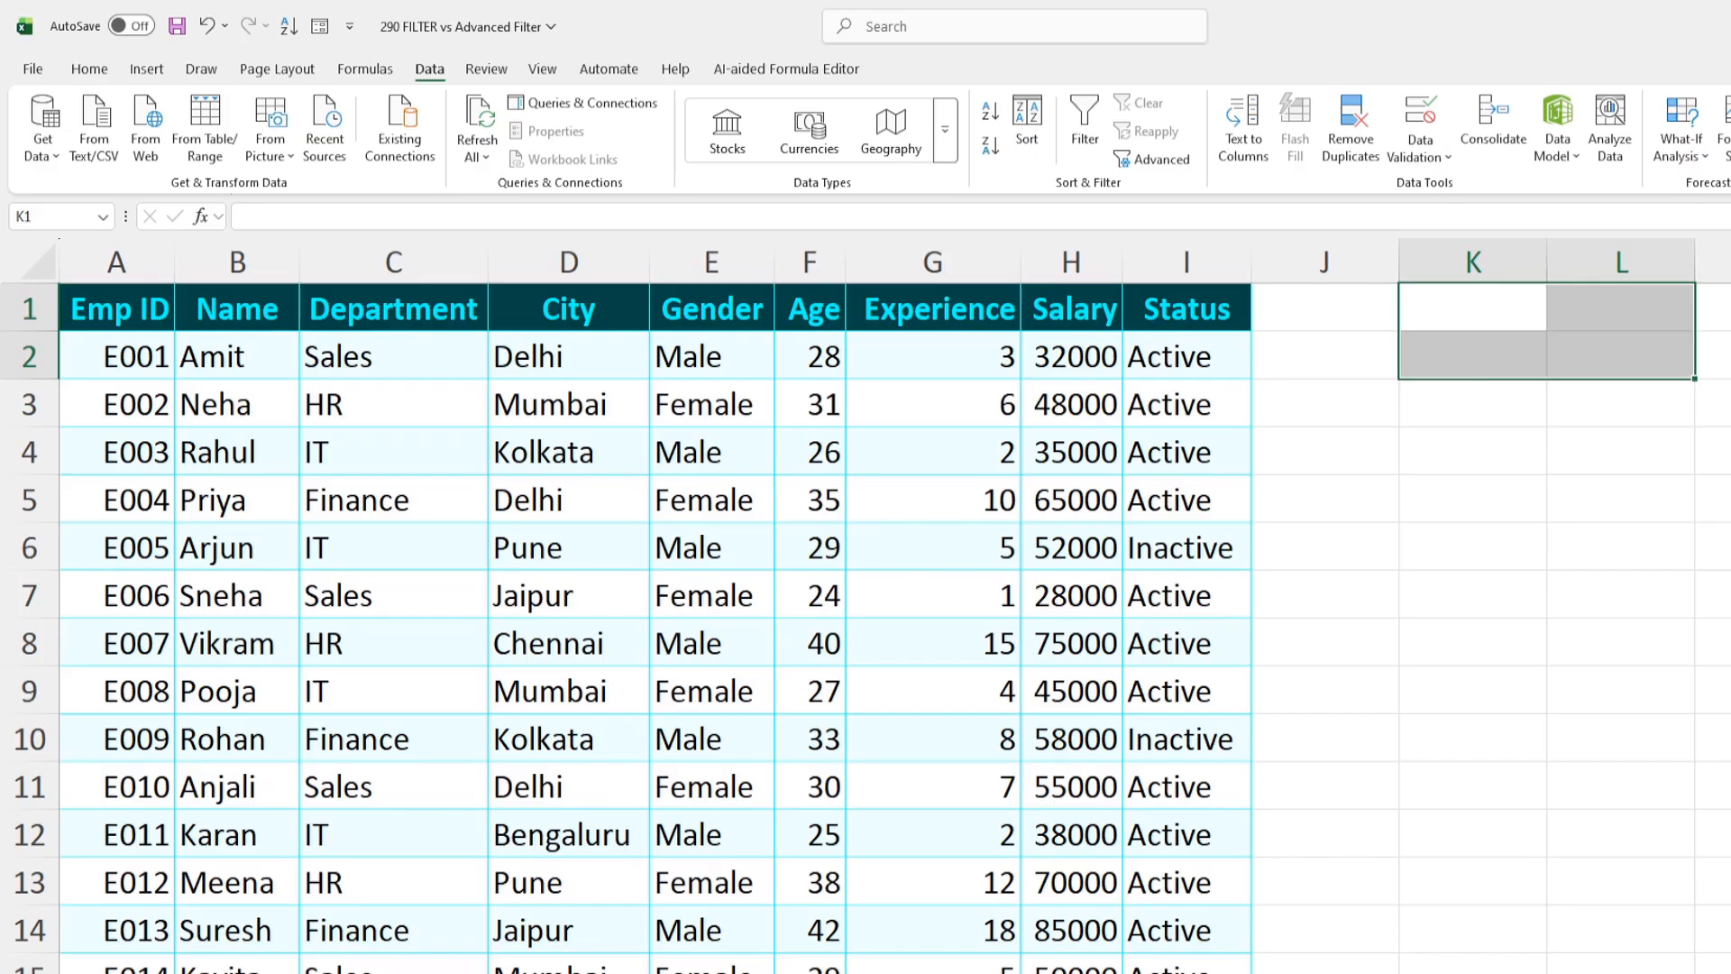
scroll(1393, 920, right, 3)
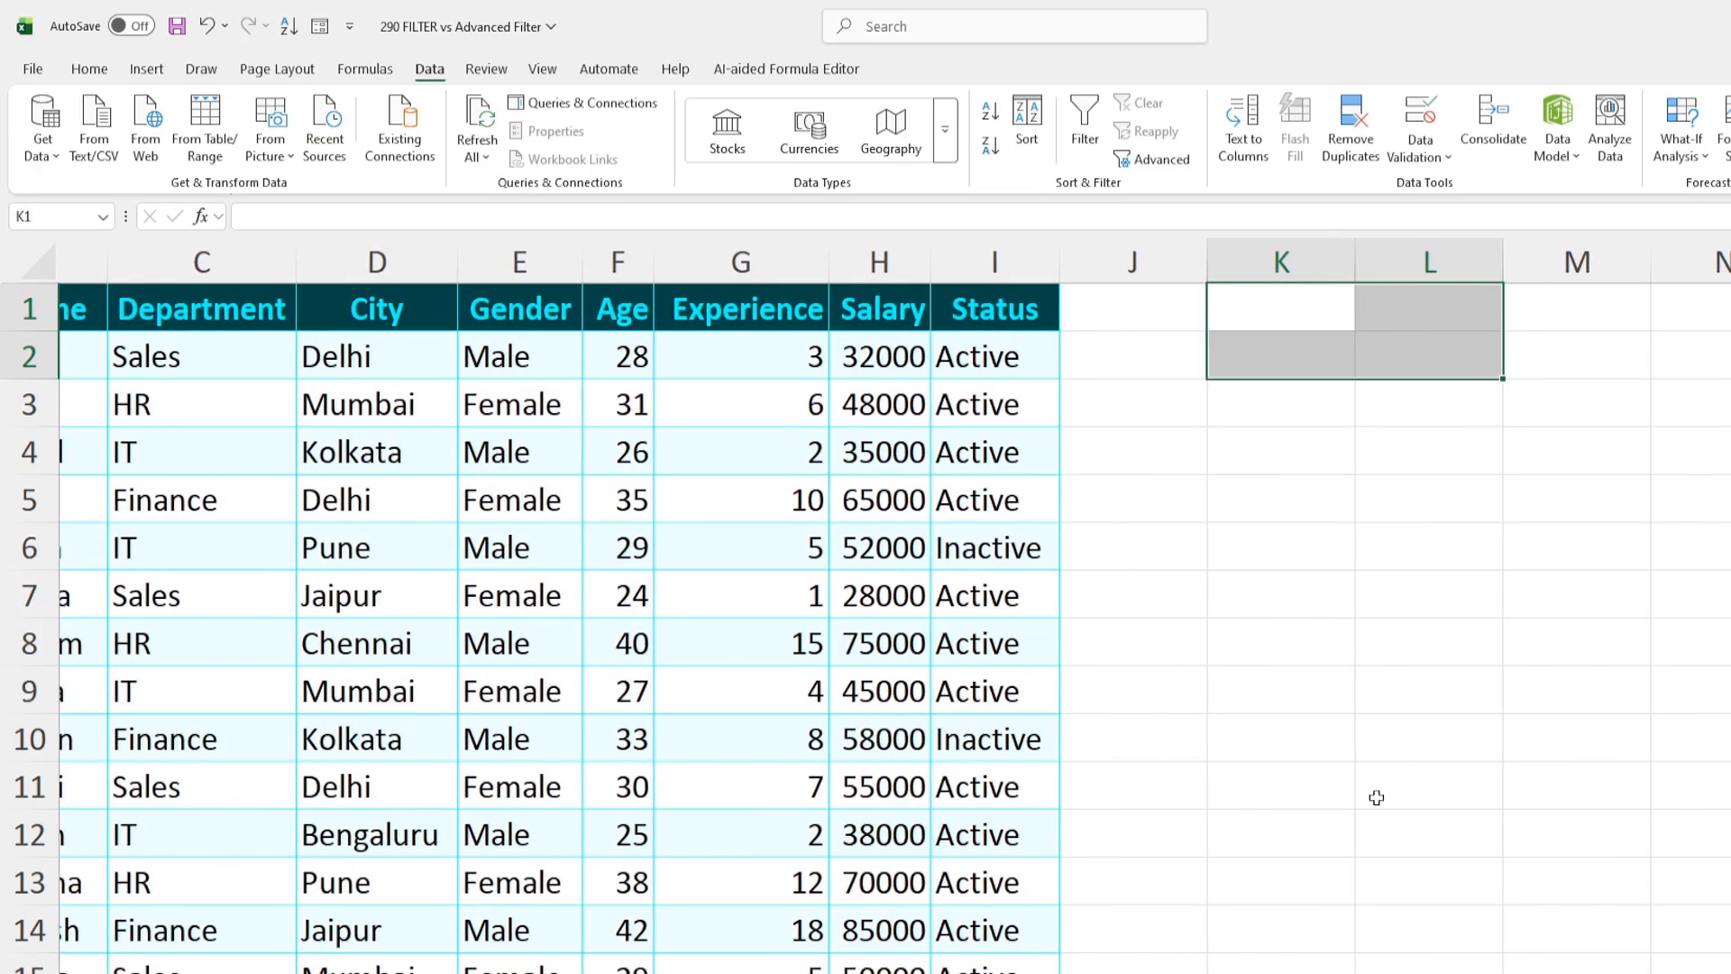
click(1369, 706)
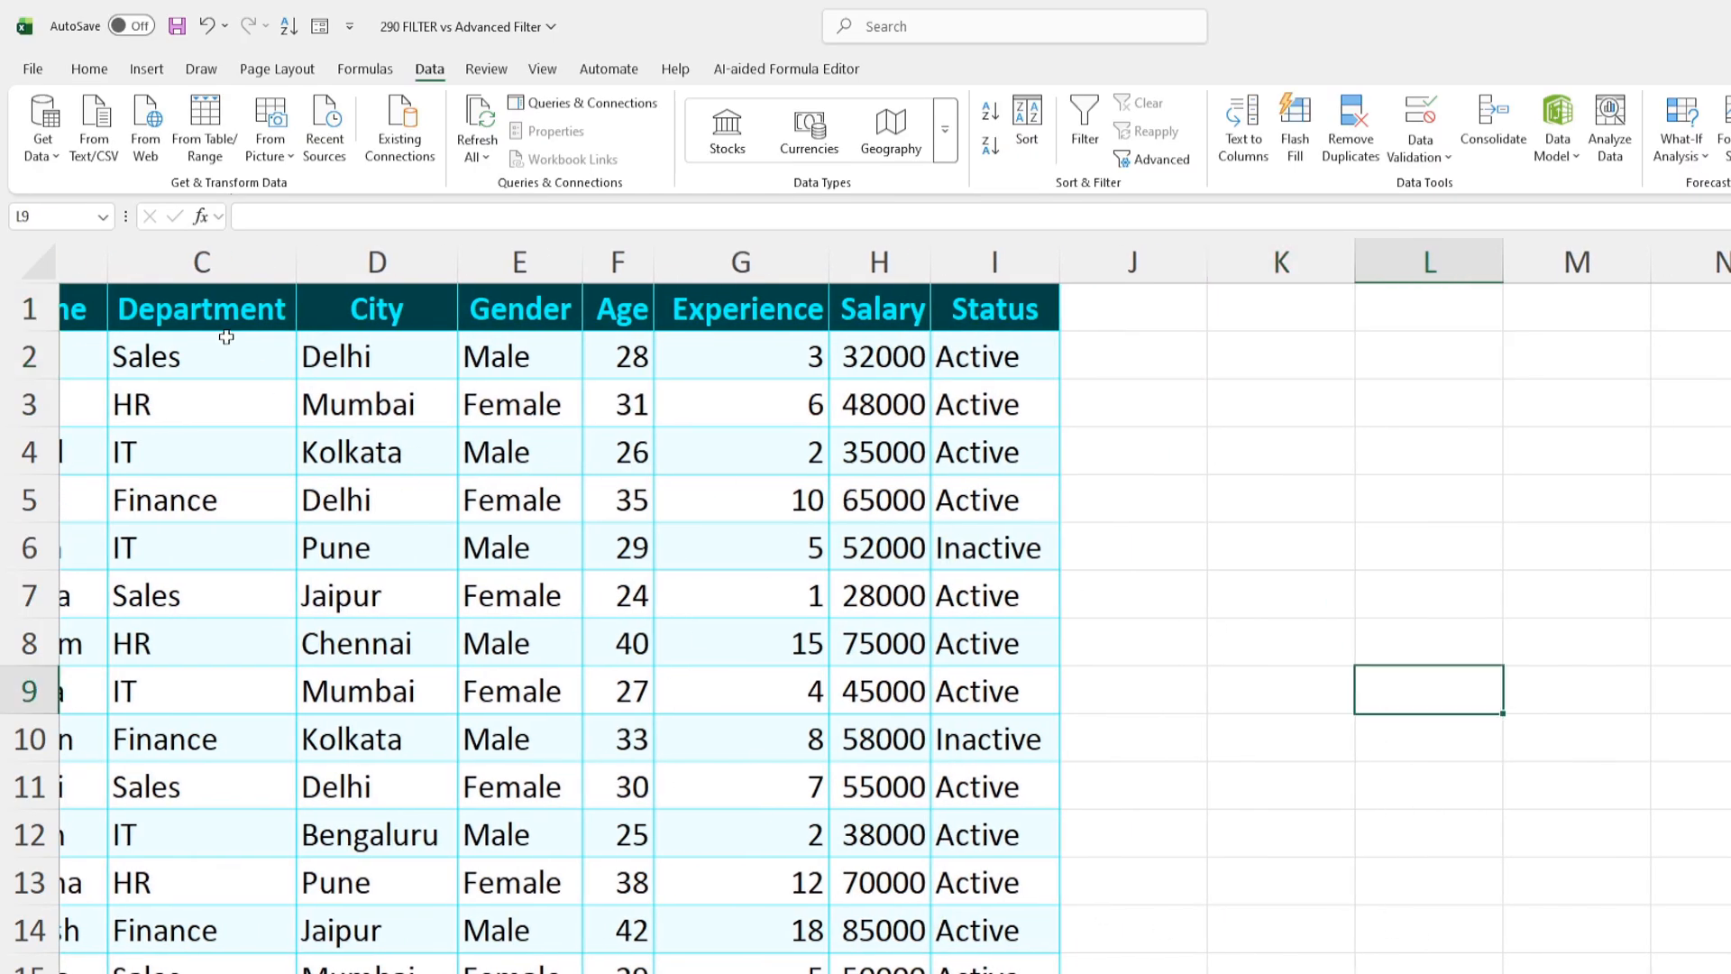
click(195, 302)
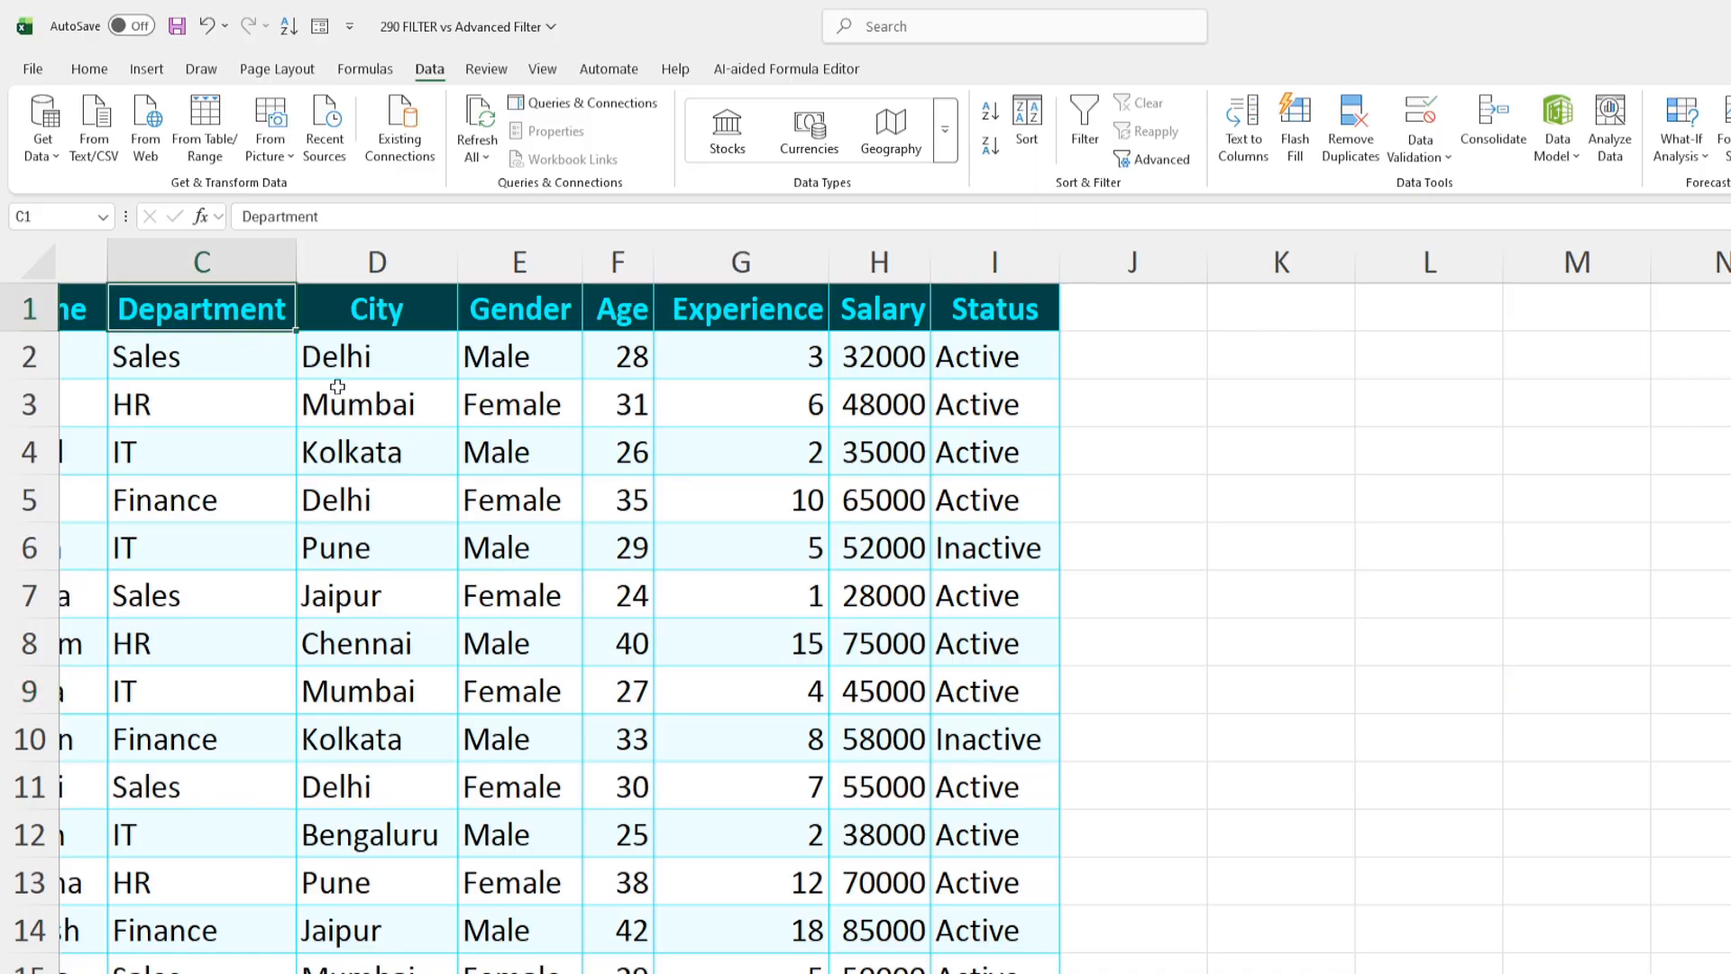
key(ctrl+c)
click(1290, 319)
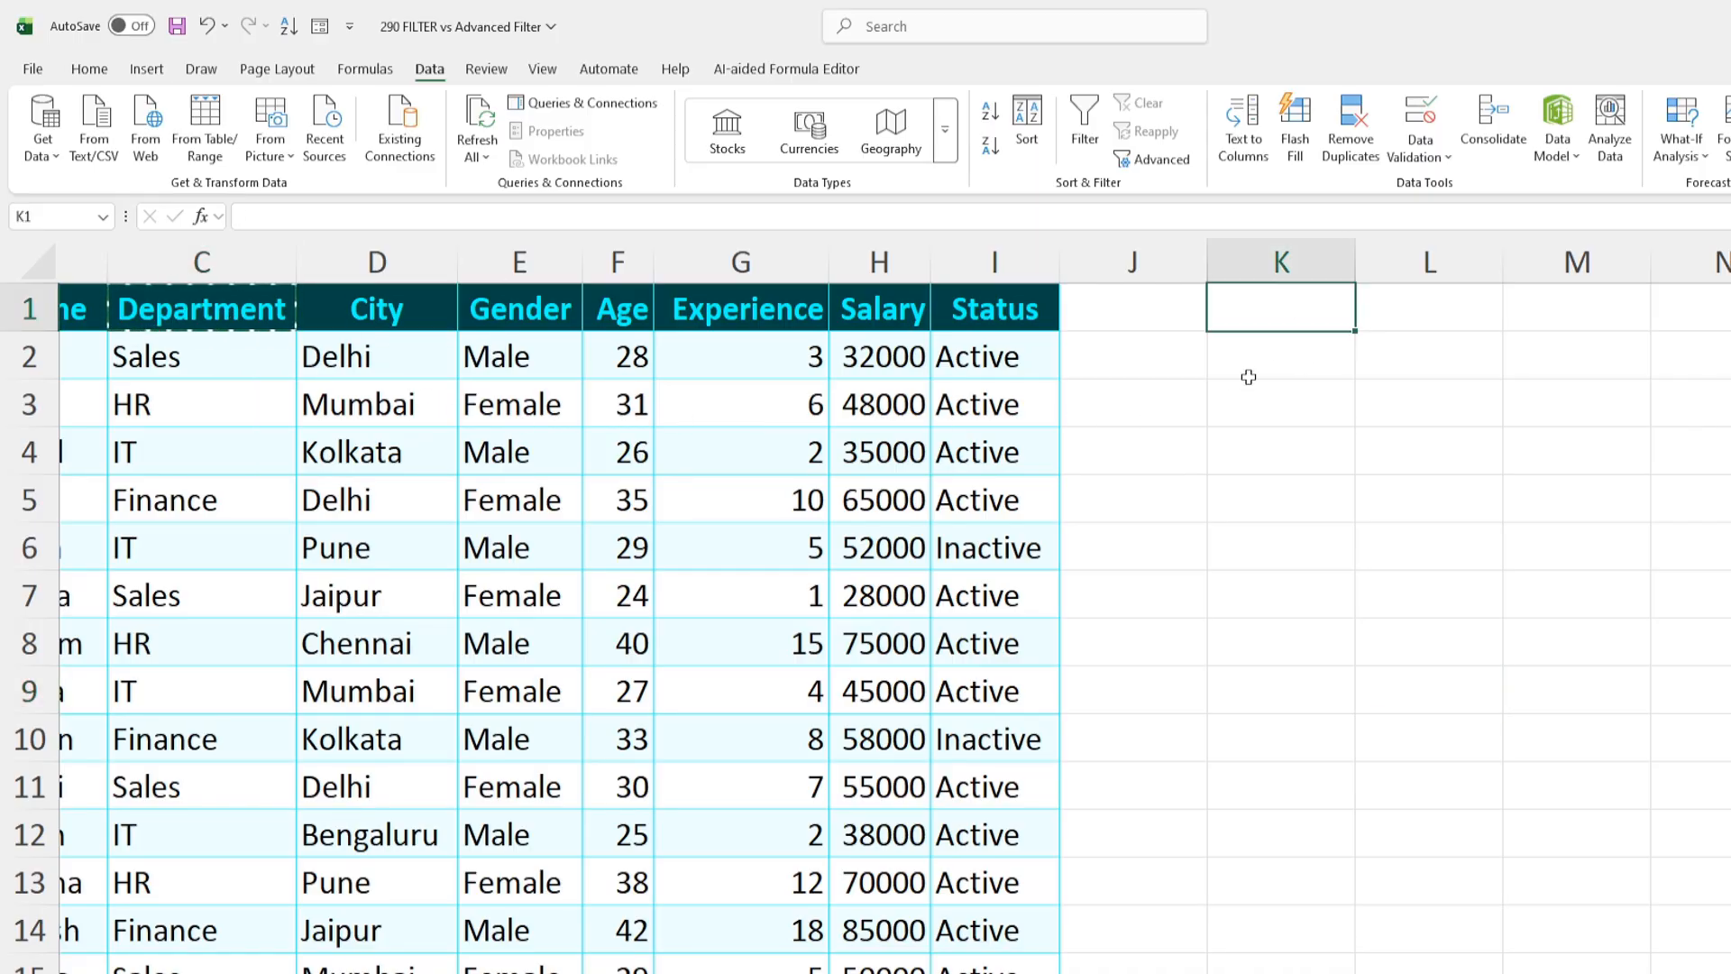
key(ctrl+v)
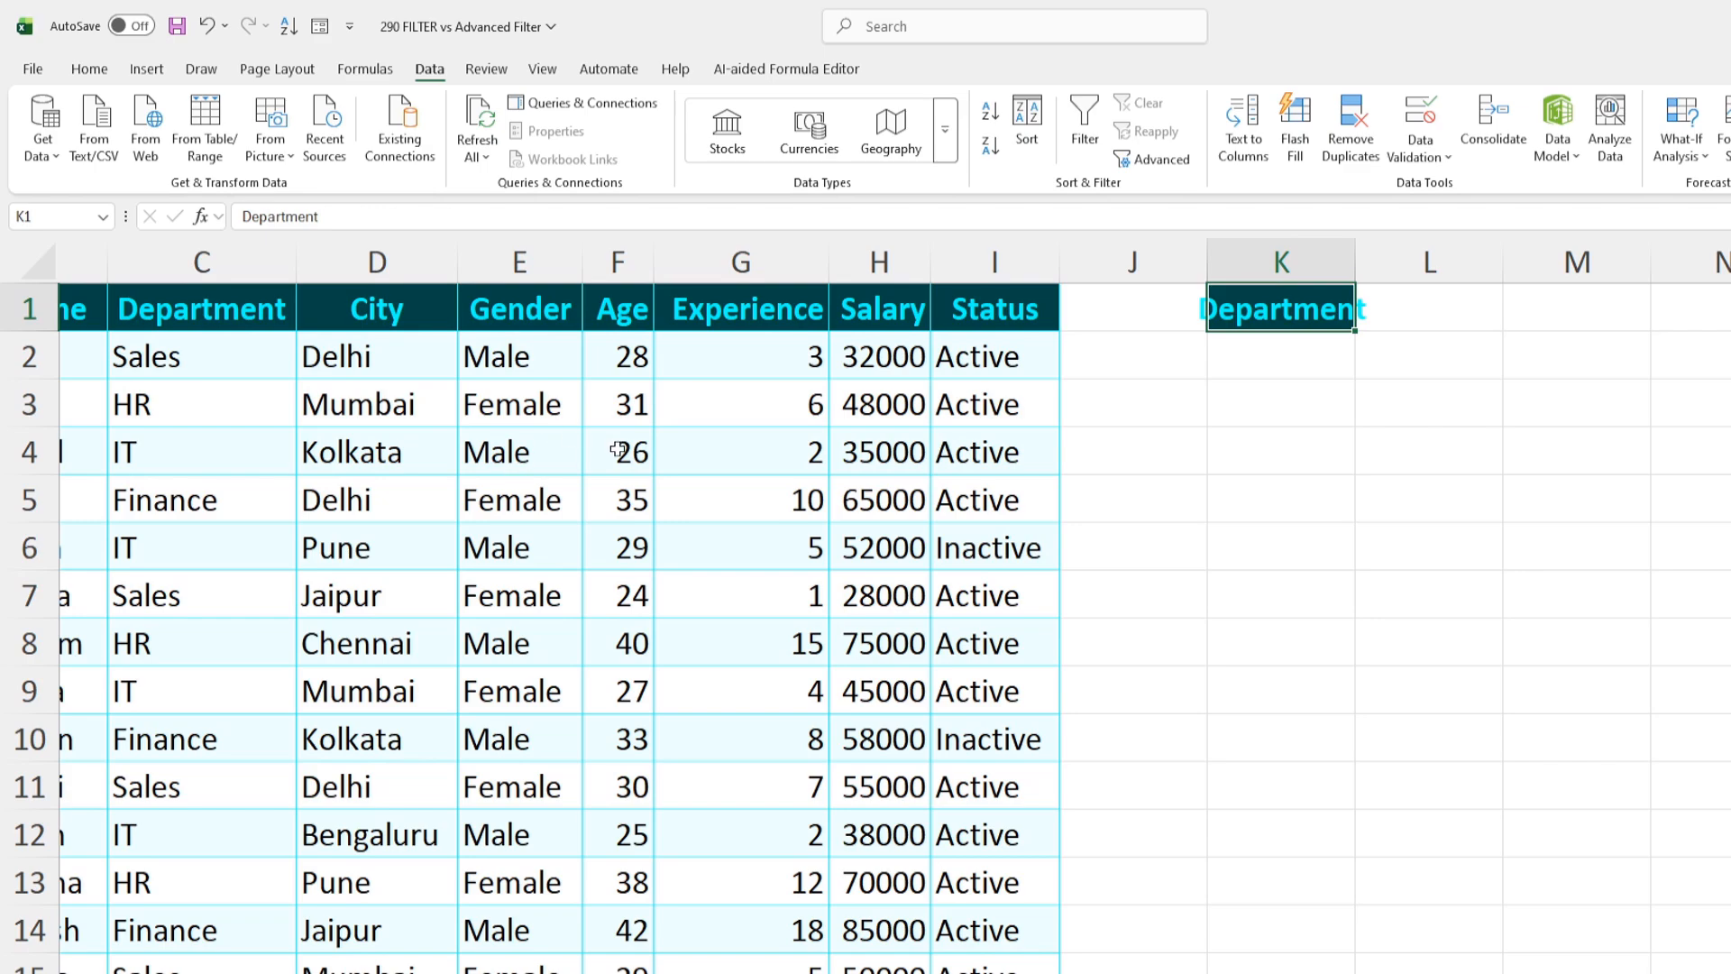
click(532, 325)
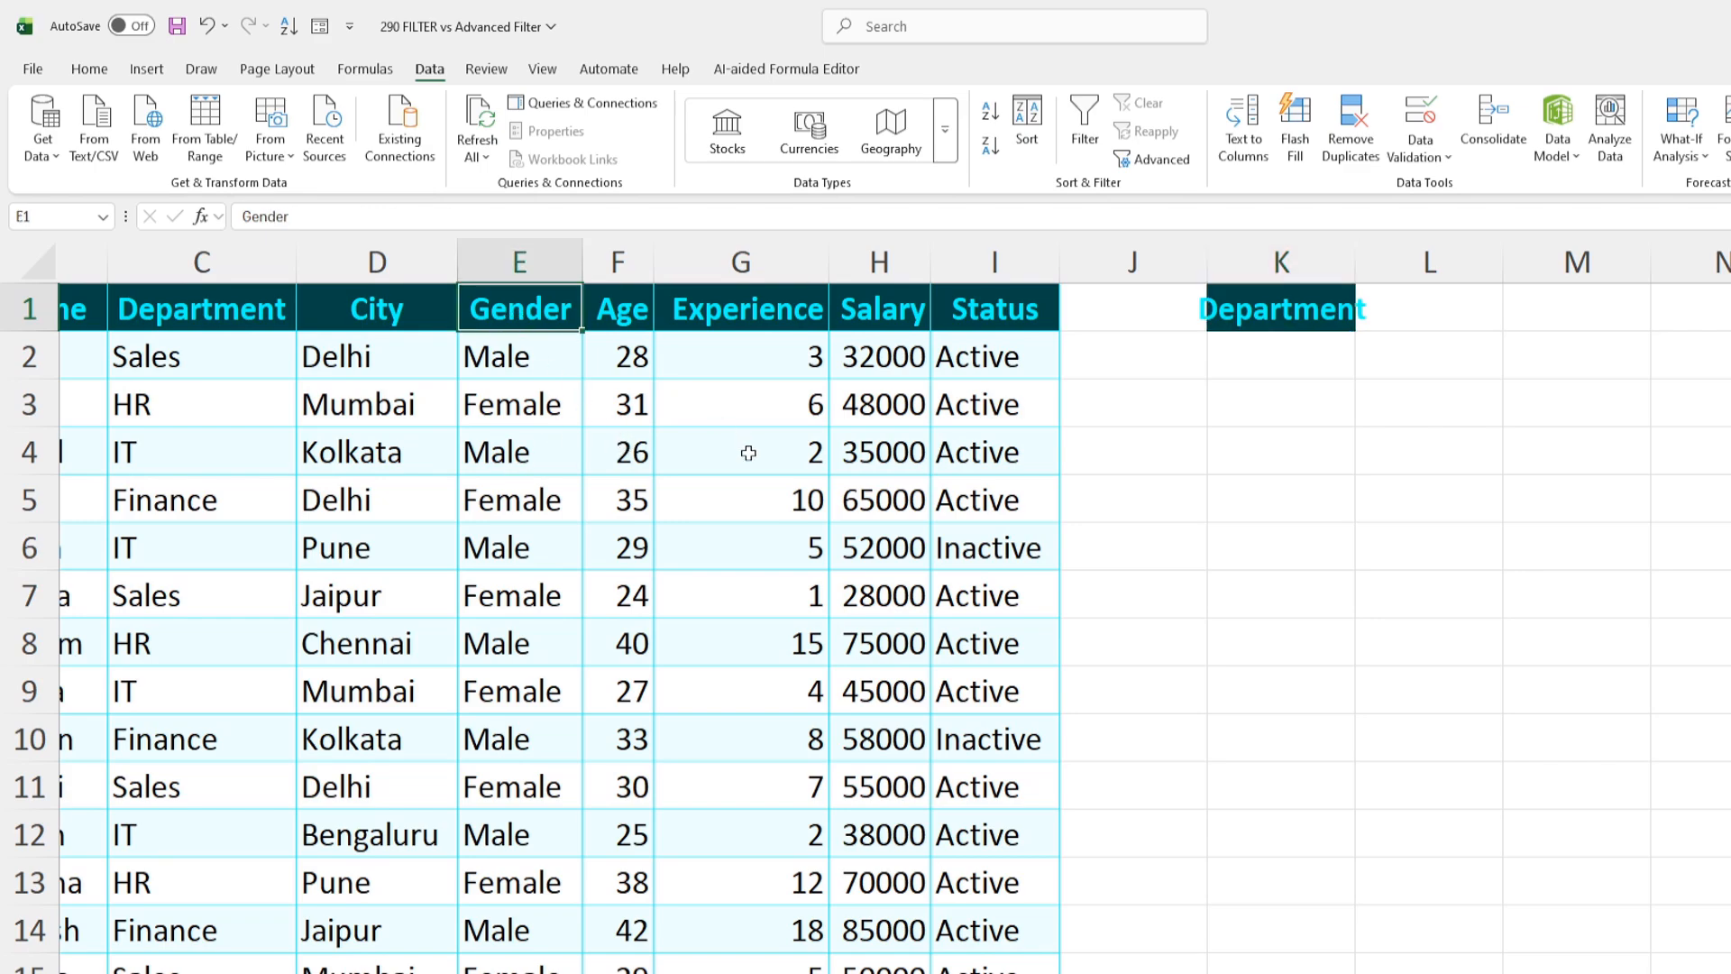
key(ctrl+c)
click(1415, 309)
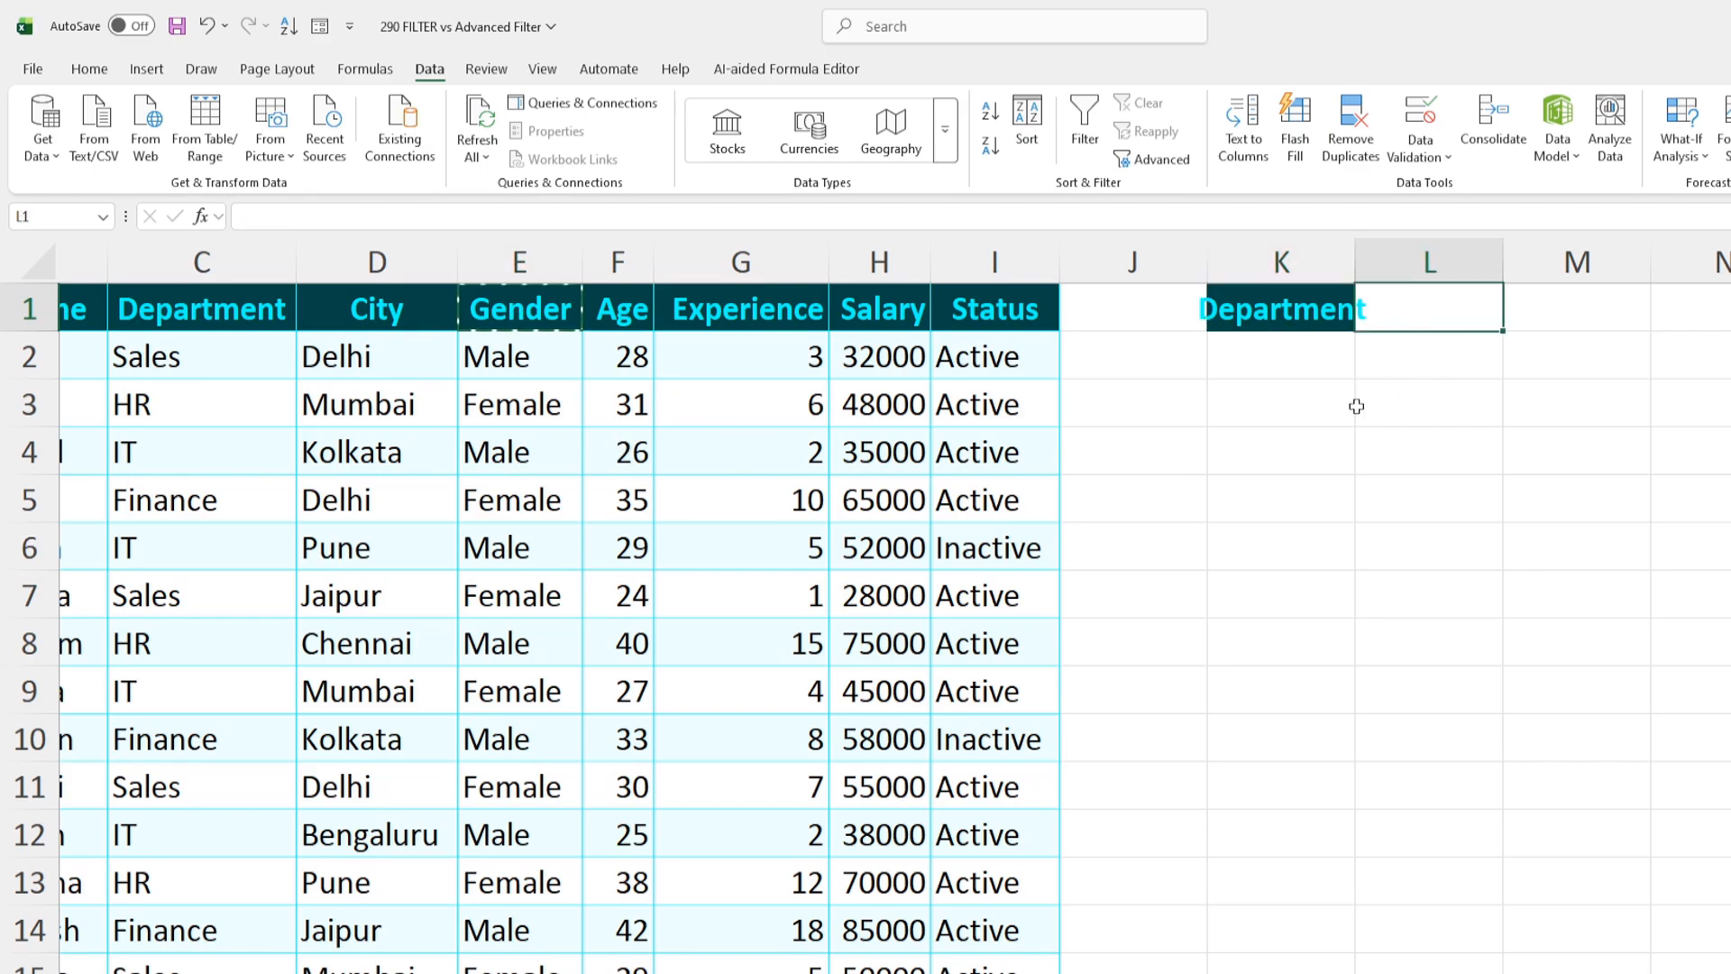
key(ctrl+v)
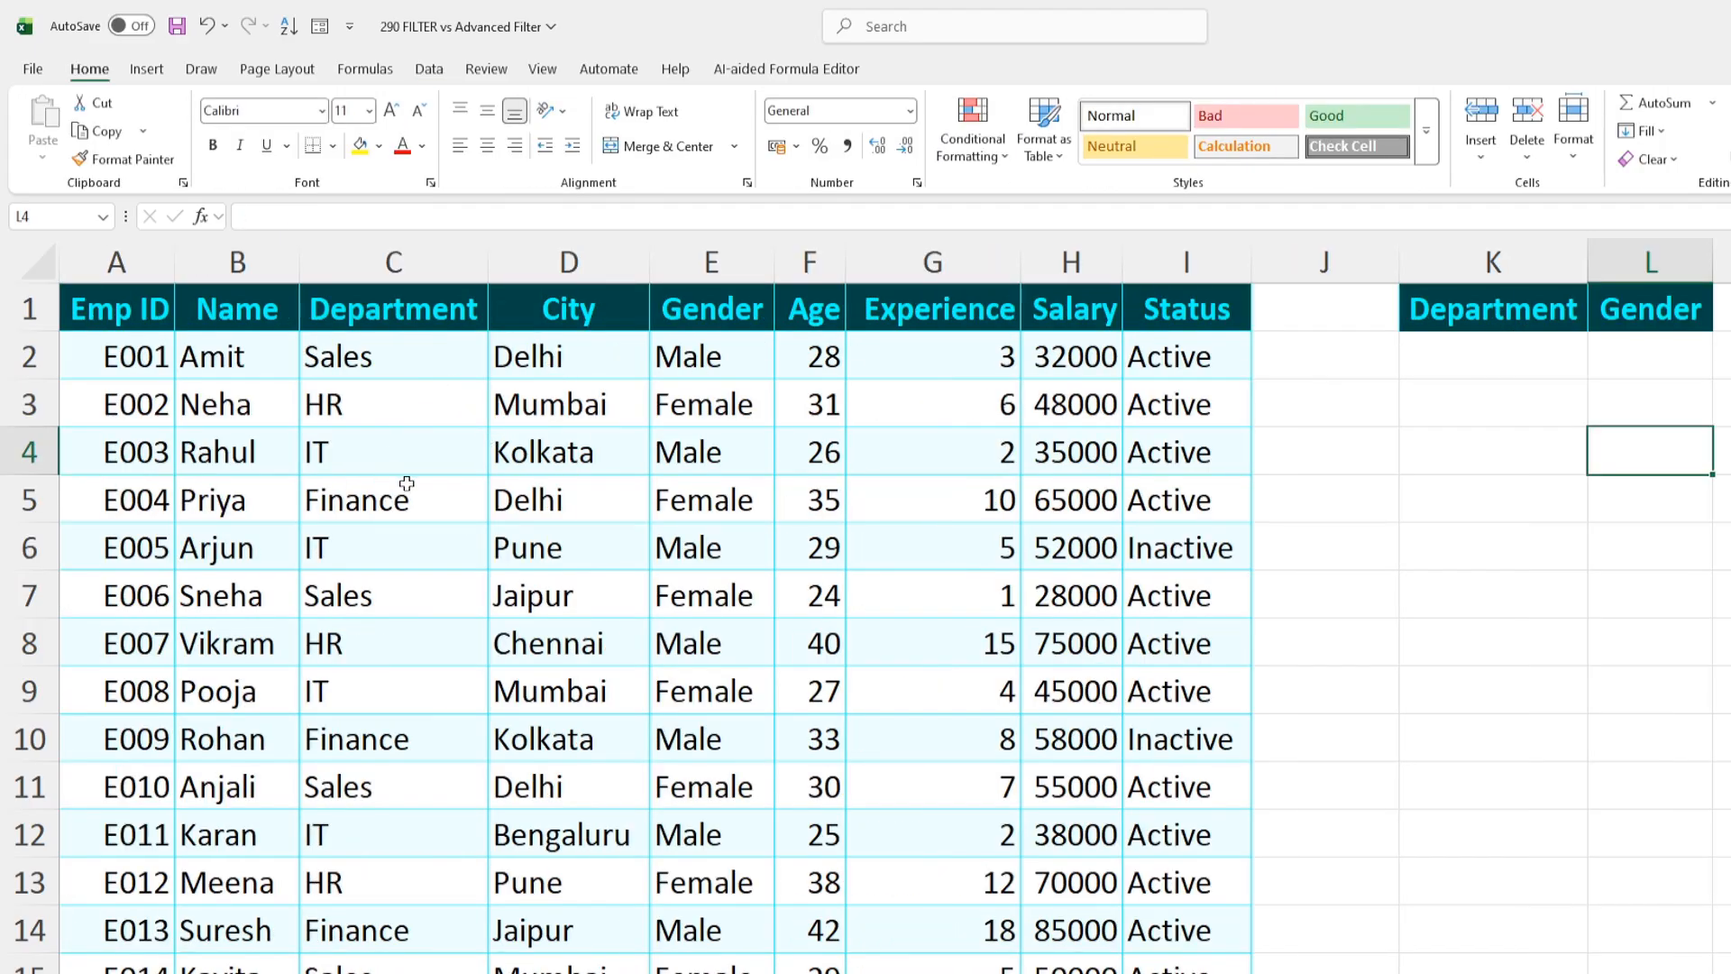
Step: Enter HR in K2 under Department and Male in L2 under Gender as the filter criteria
click(1472, 354)
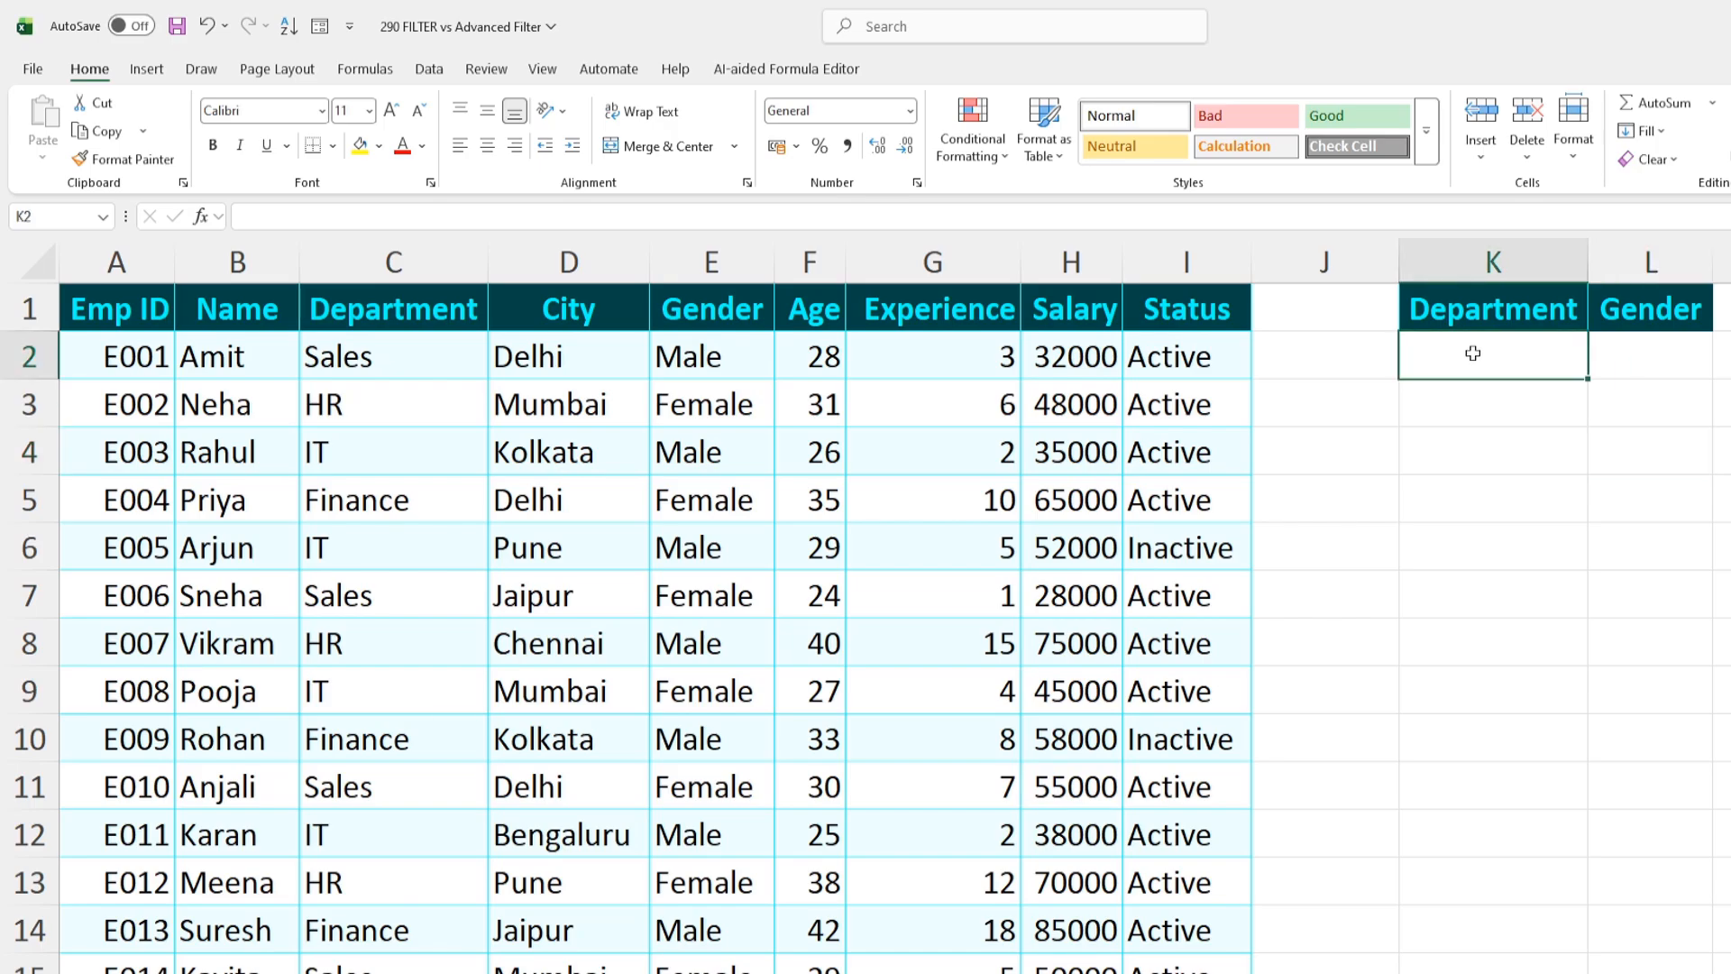
text(HR)
key(Tab)
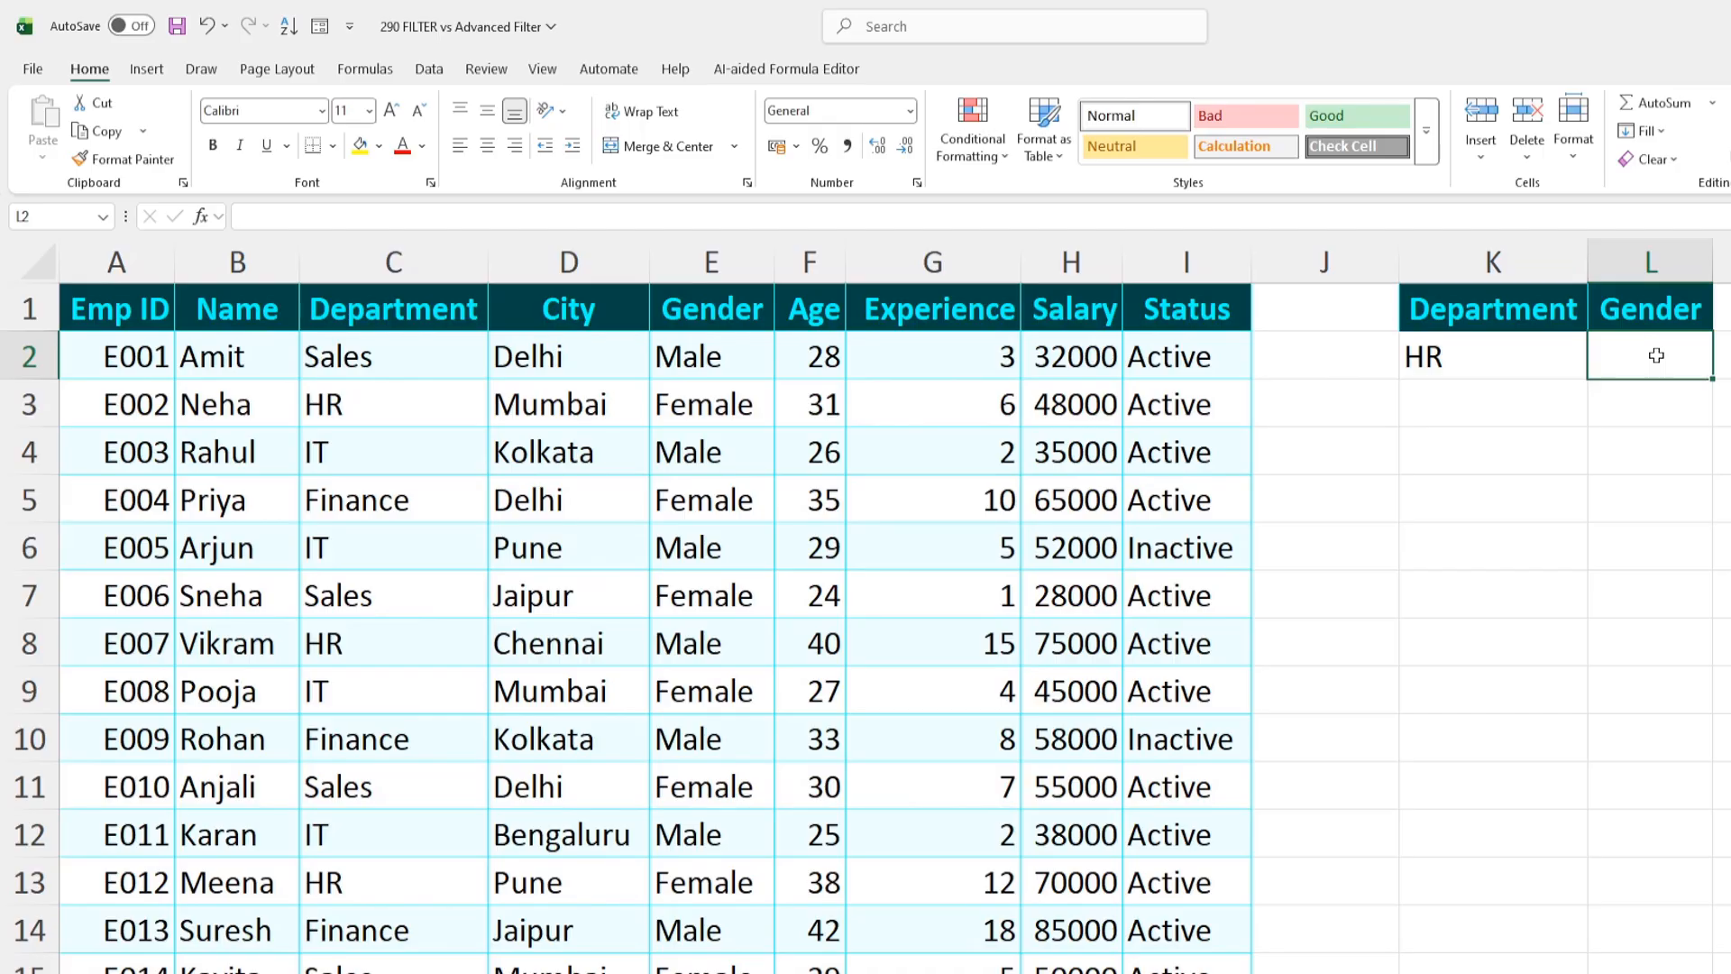
text(Male)
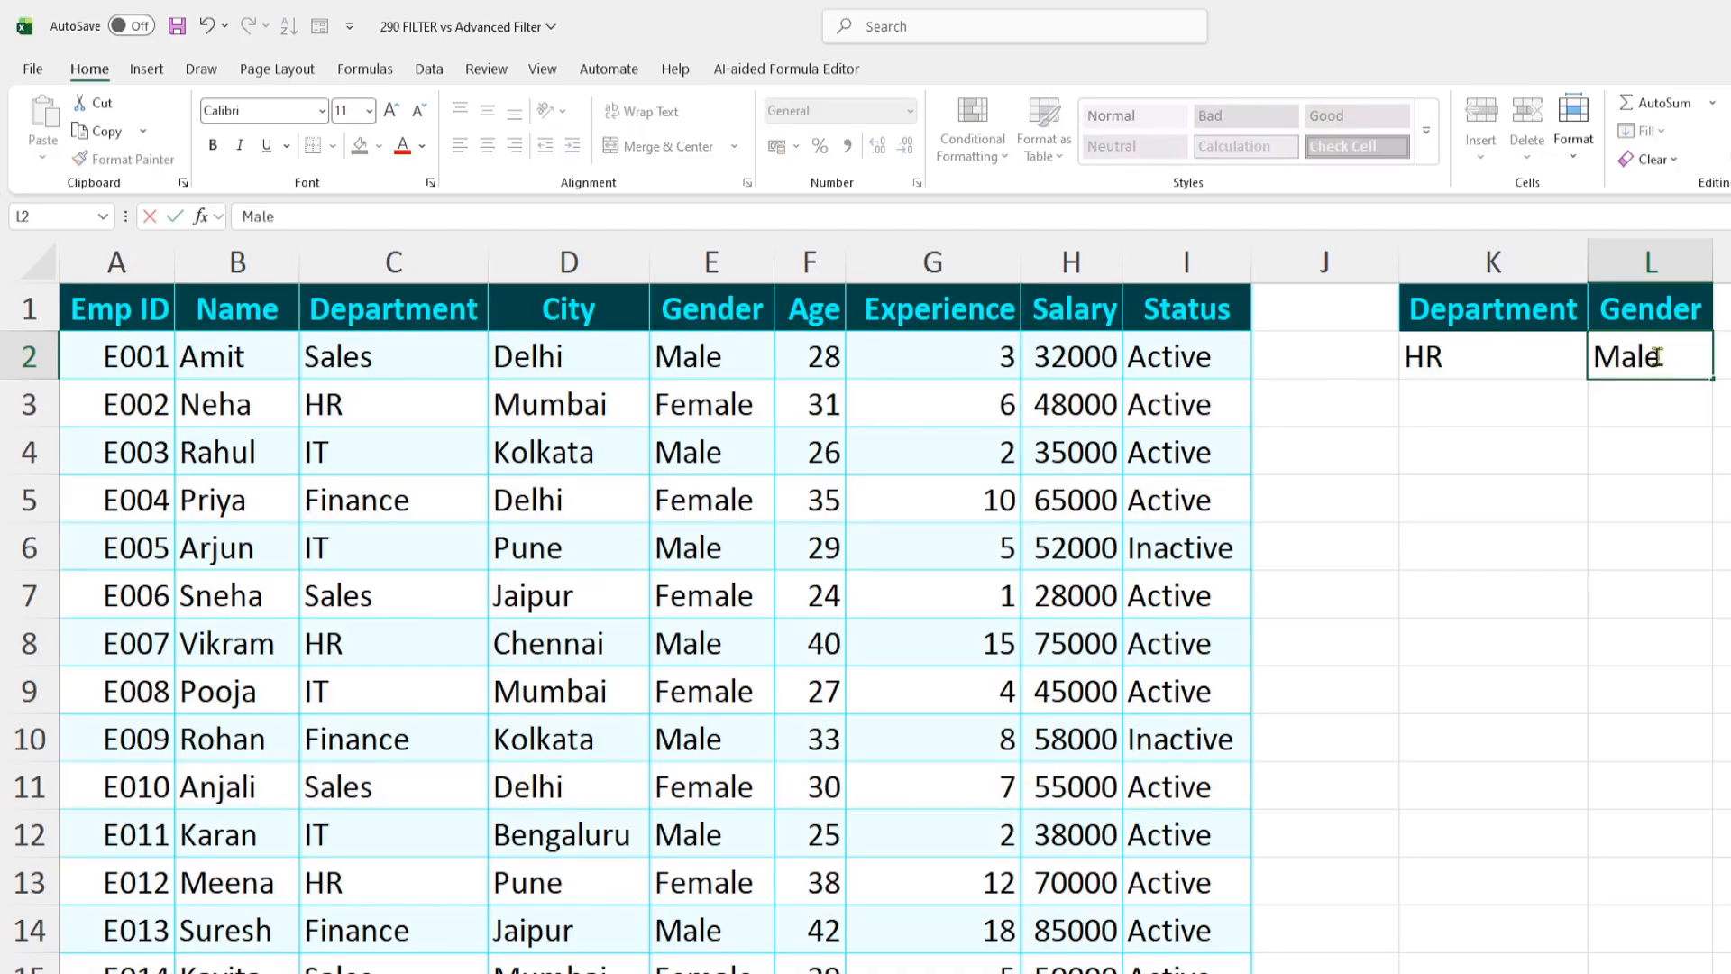
key(Return)
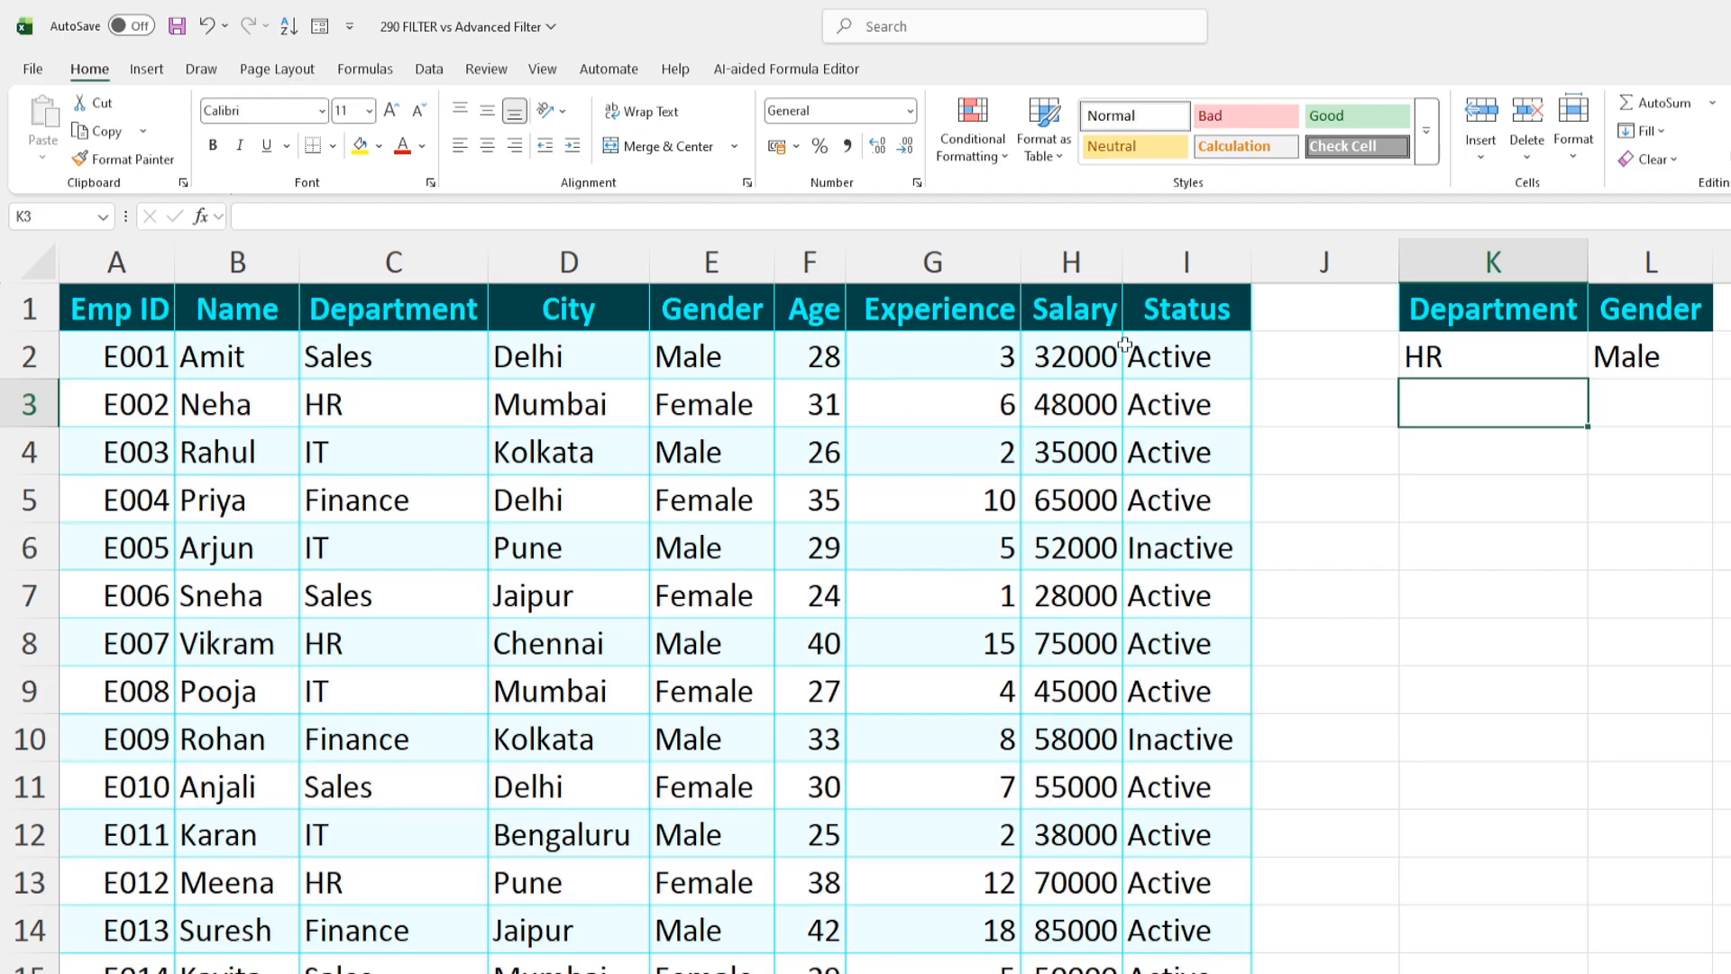
Step: Start an Advanced Filter and reselect the whole employee table, A1:I21, as its list range
click(431, 72)
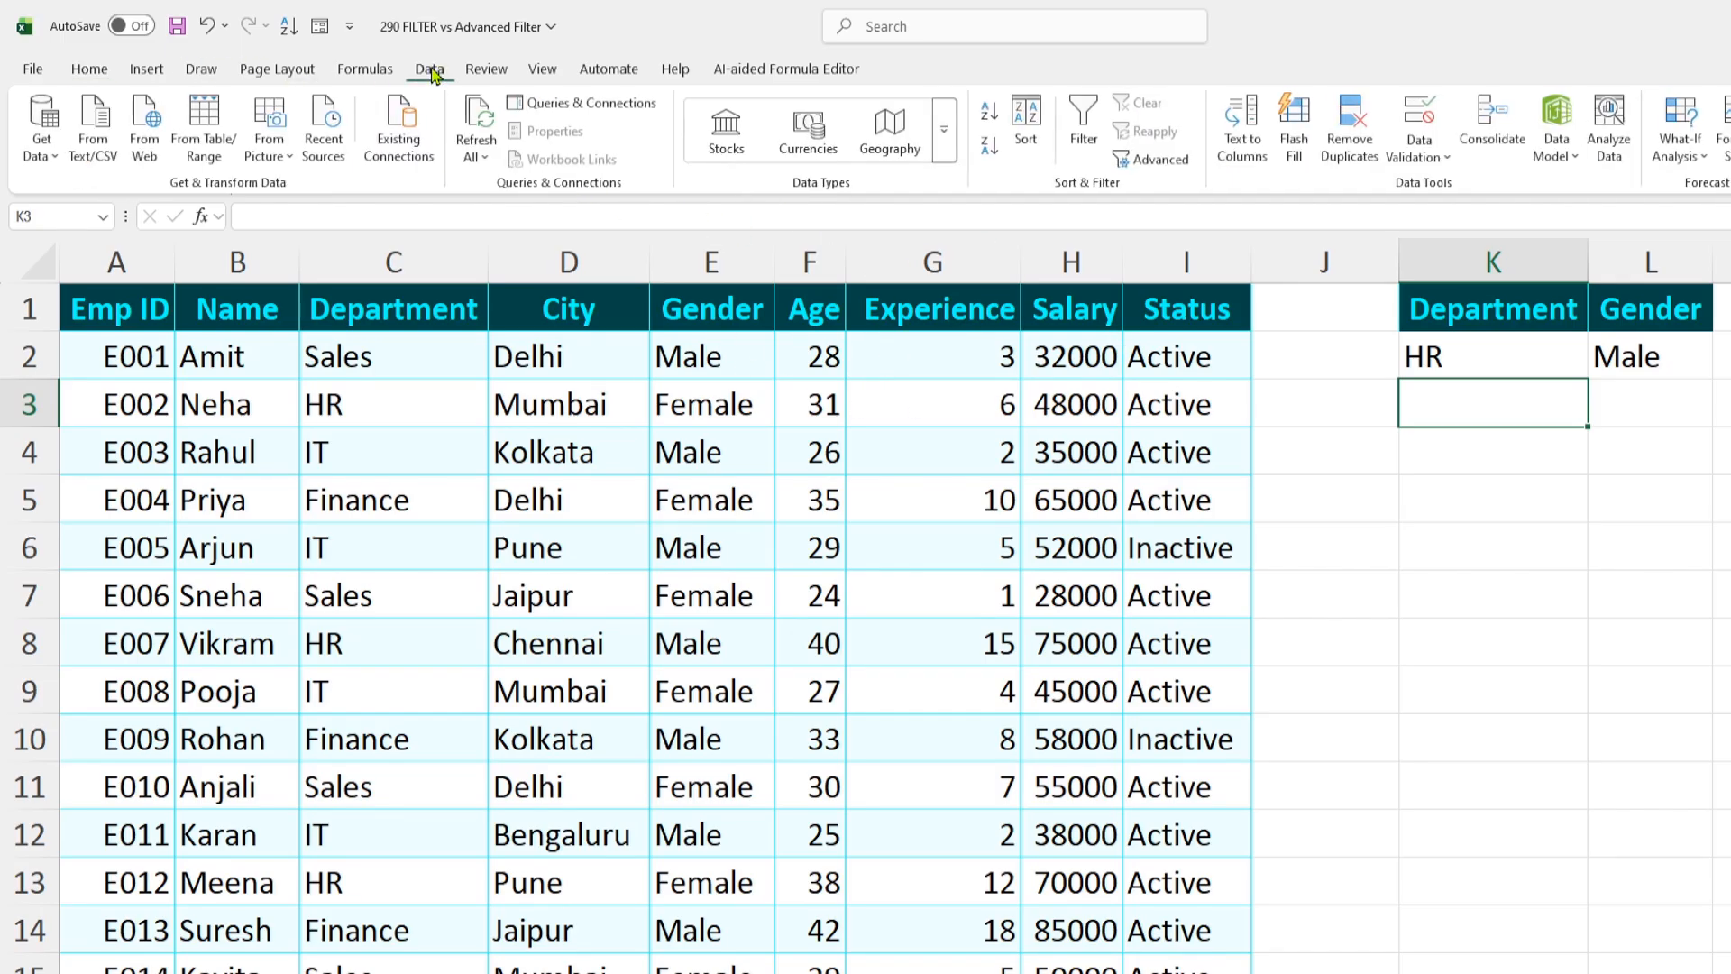
click(1170, 166)
drag(1449, 591, 1496, 572)
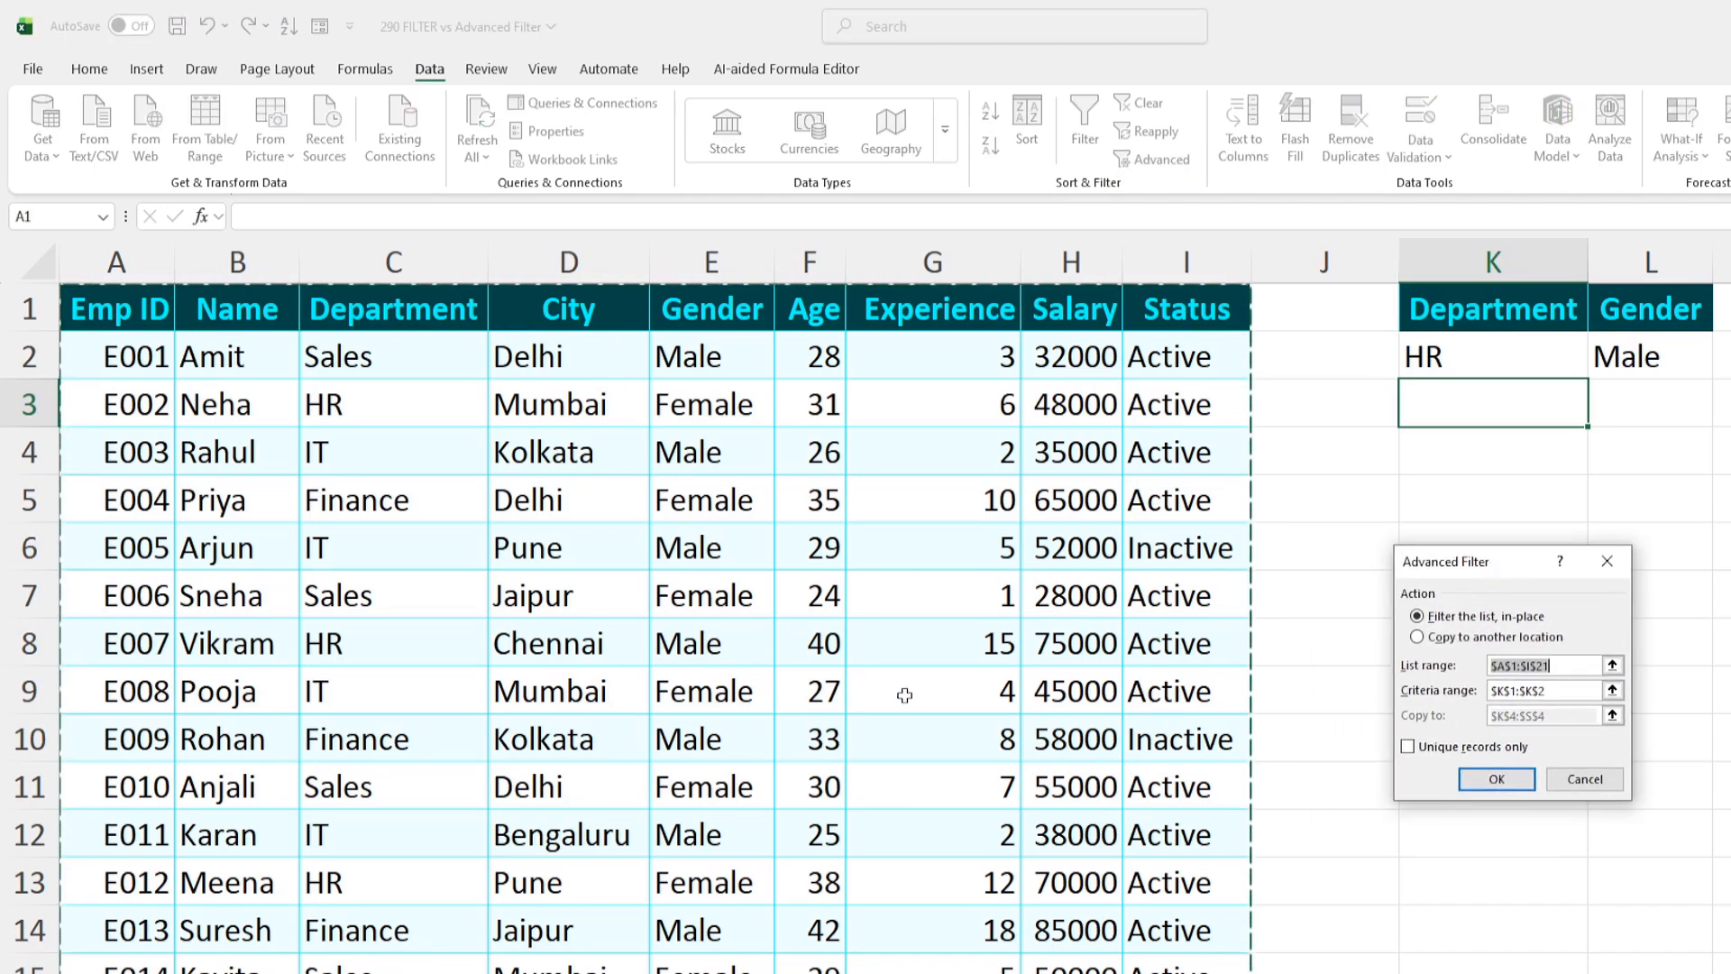
key(BackSpace)
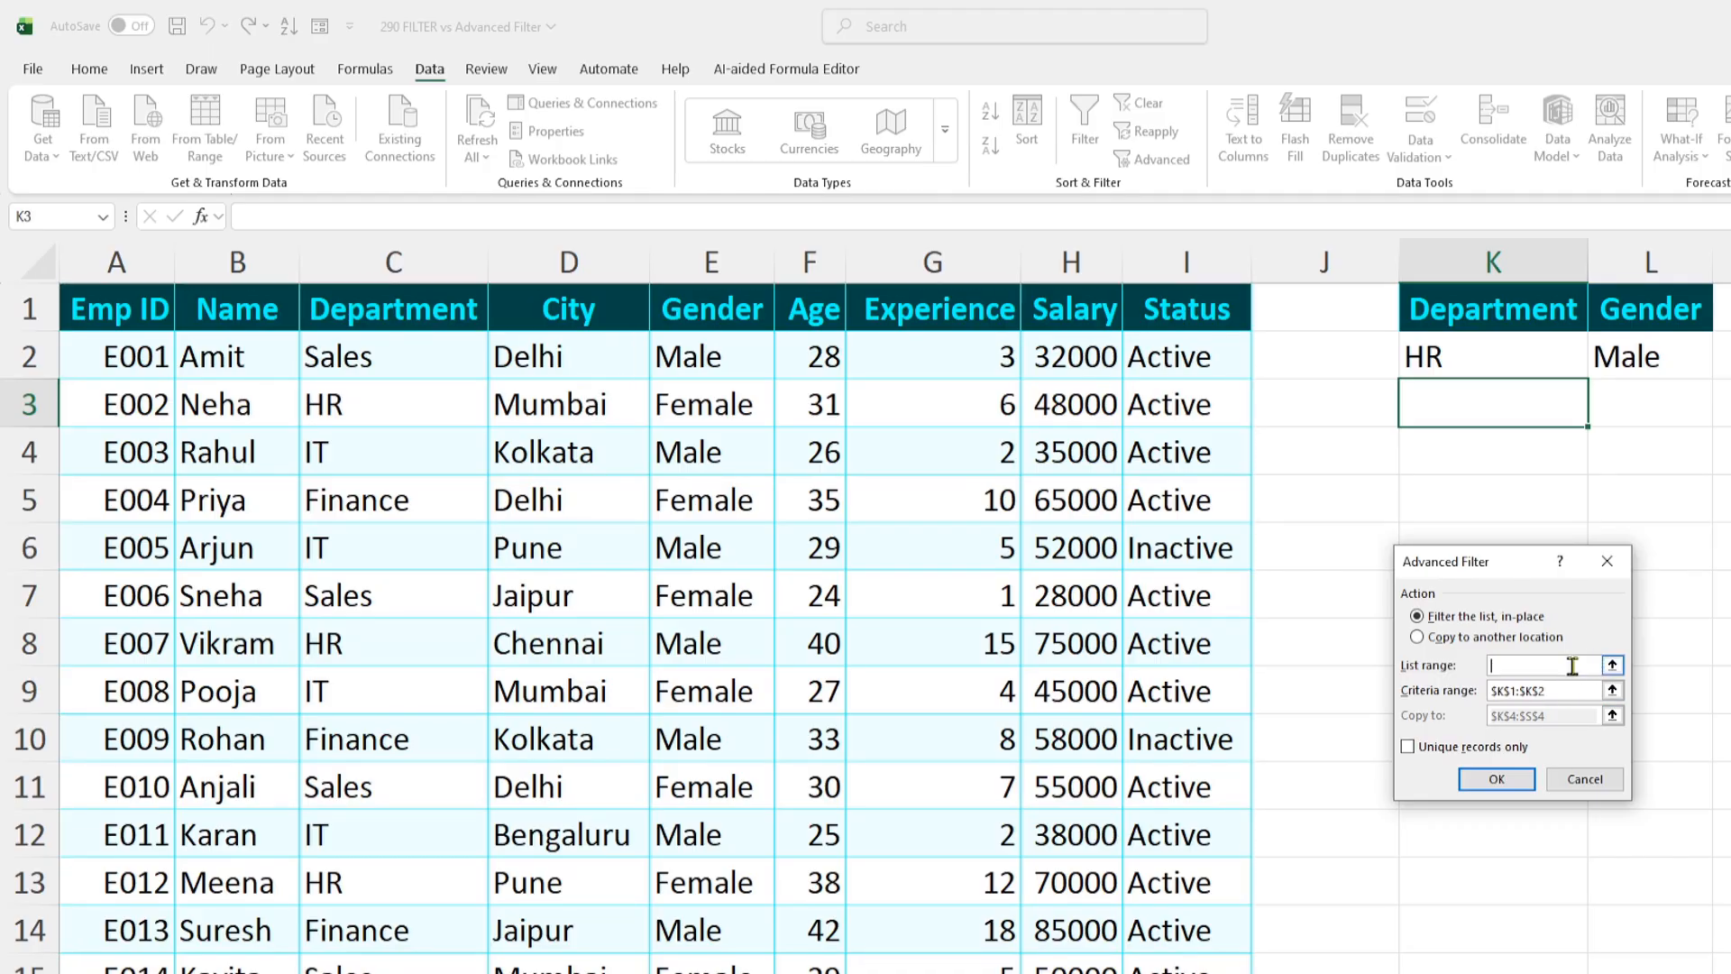
drag(90, 307, 1182, 552)
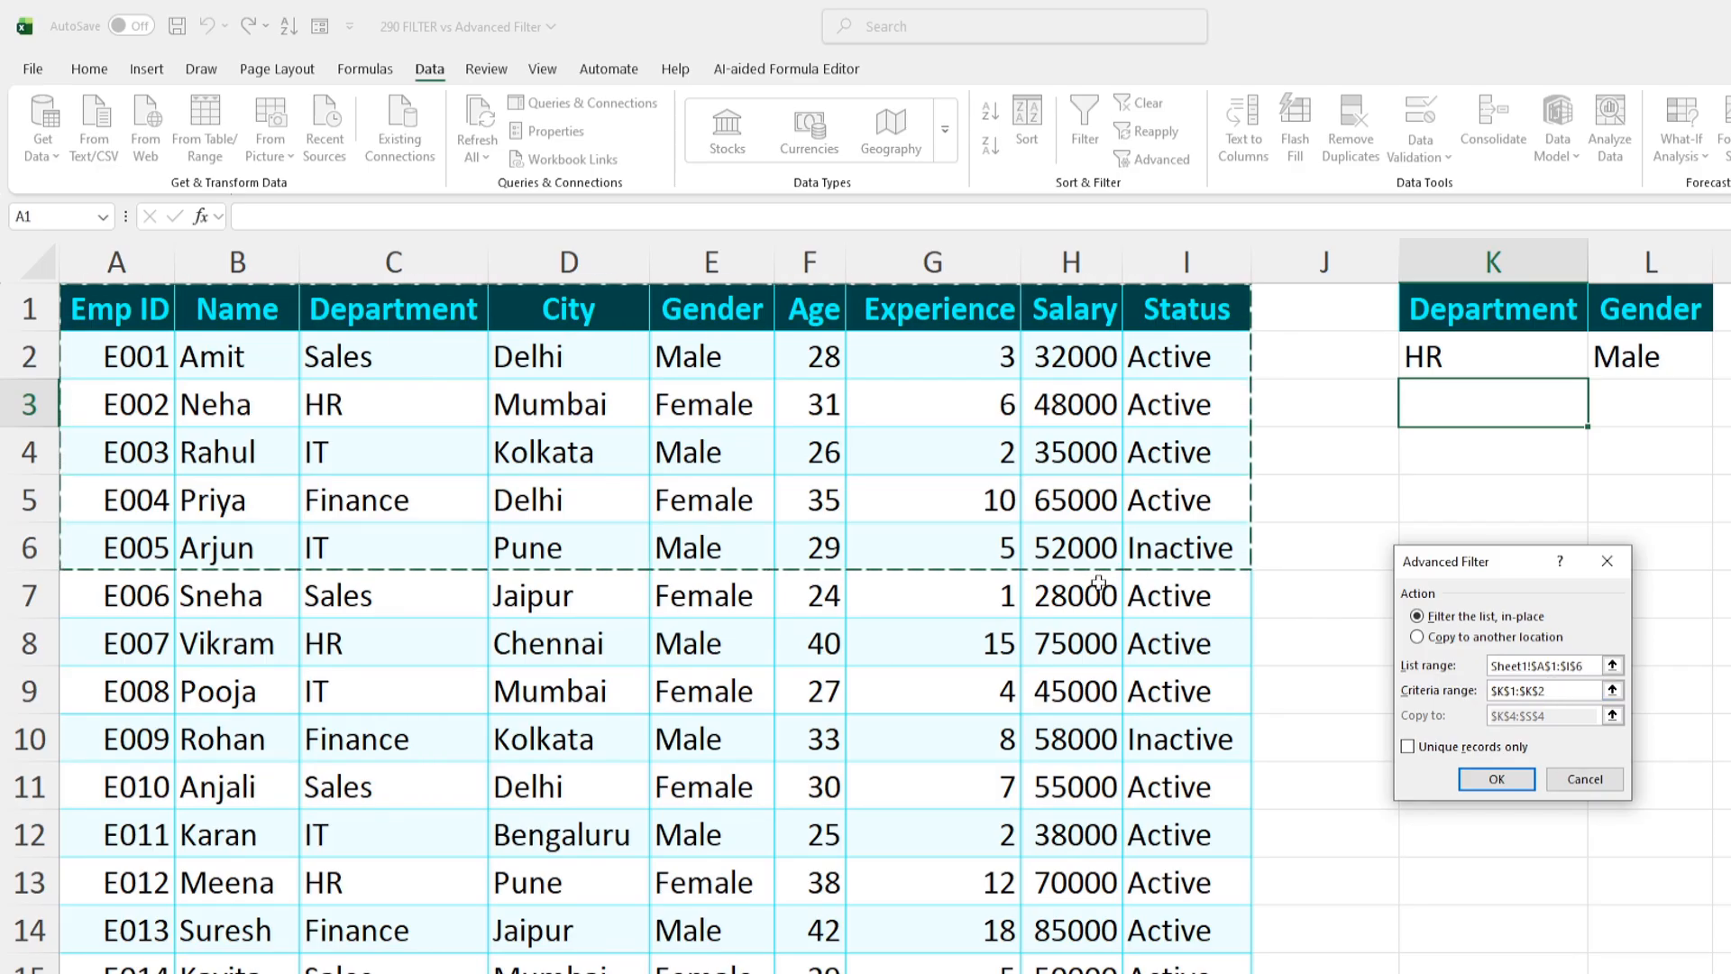
key(ctrl+shift+Down)
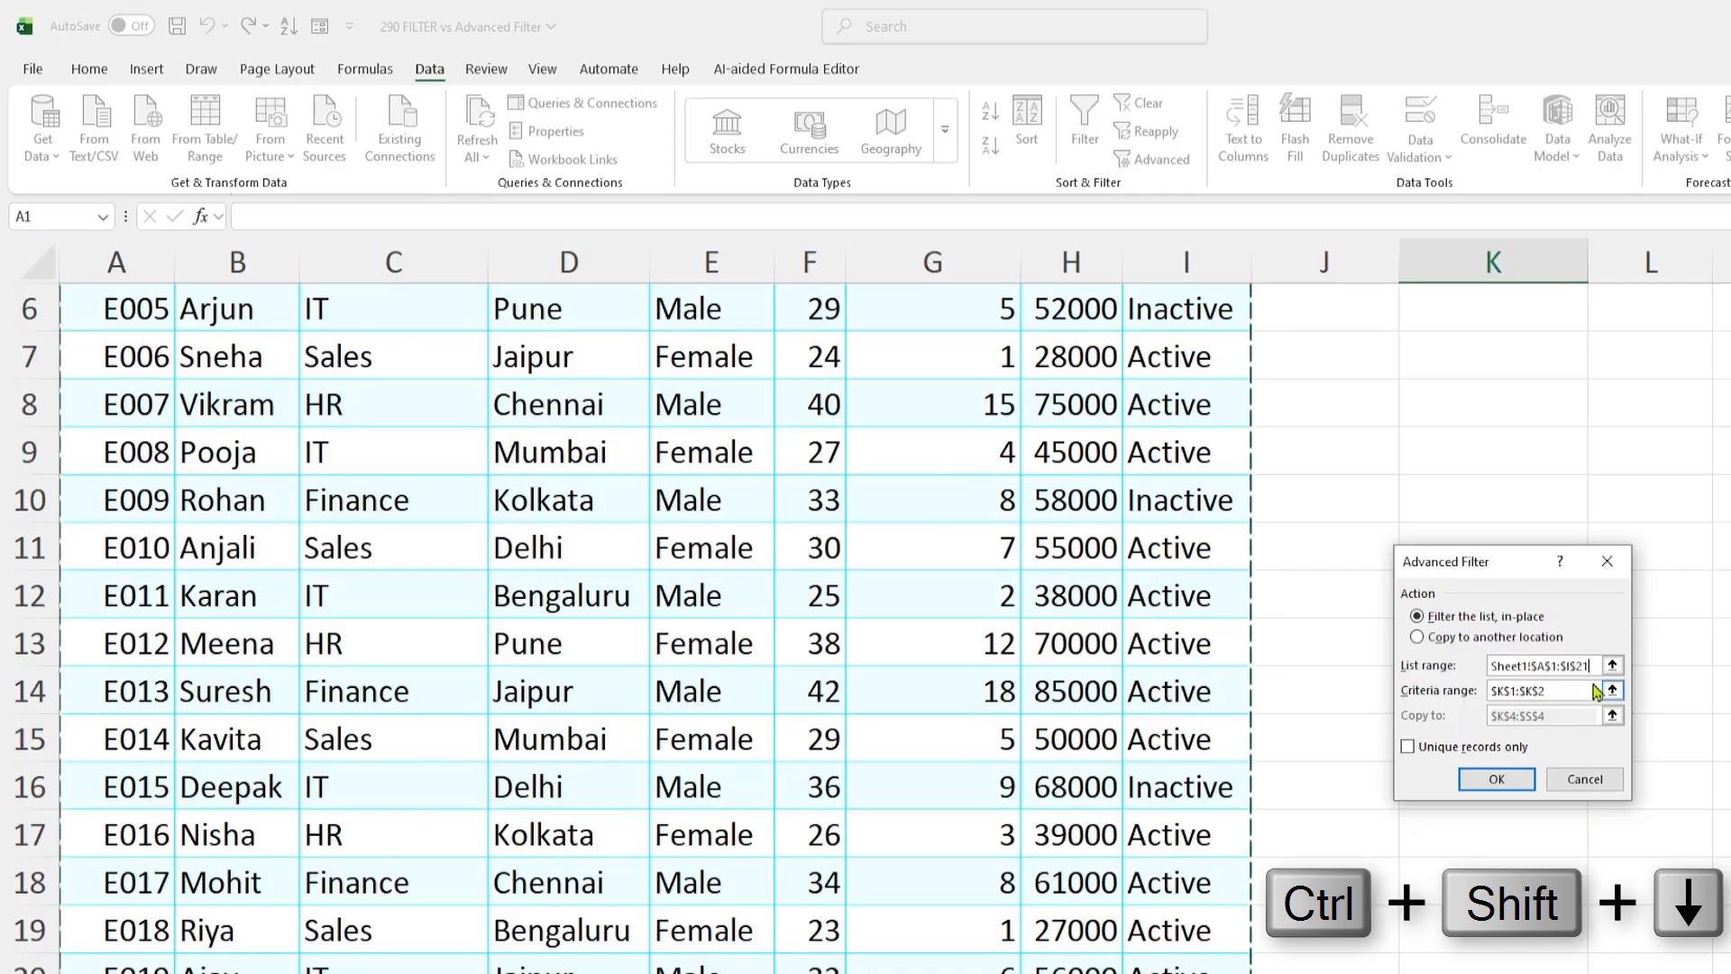
scroll(1422, 425, up, 2)
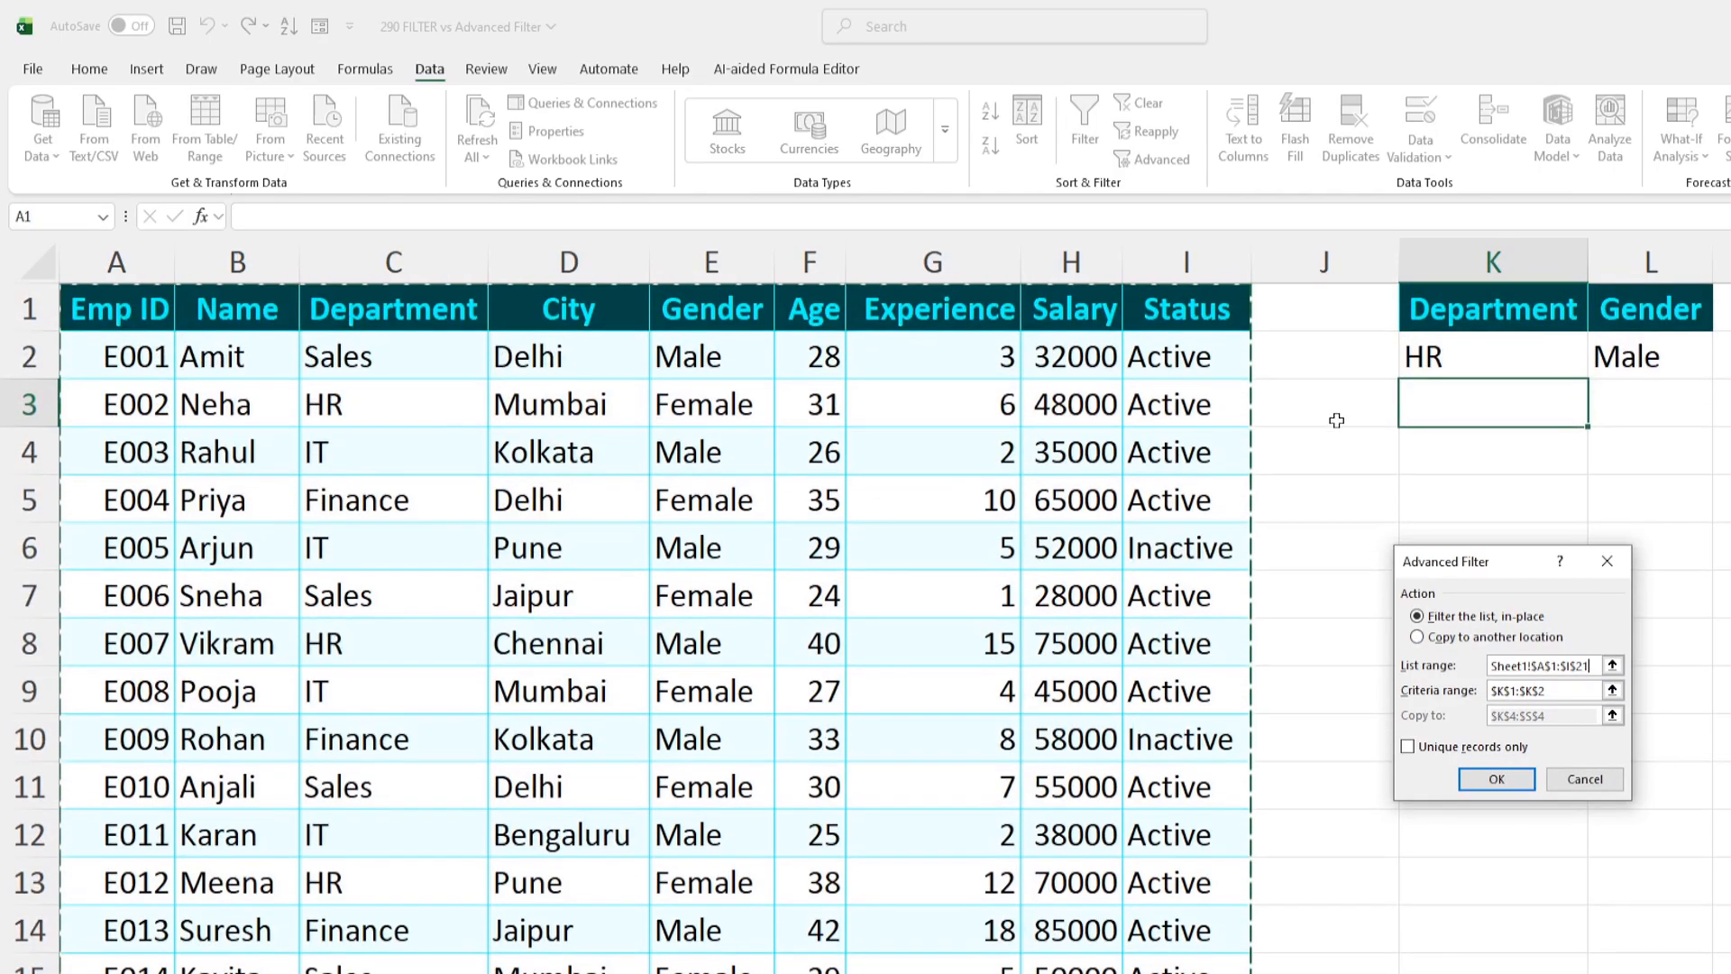
Step: Replace the criteria range with the Department header and its value, cells K1:K2
click(1561, 692)
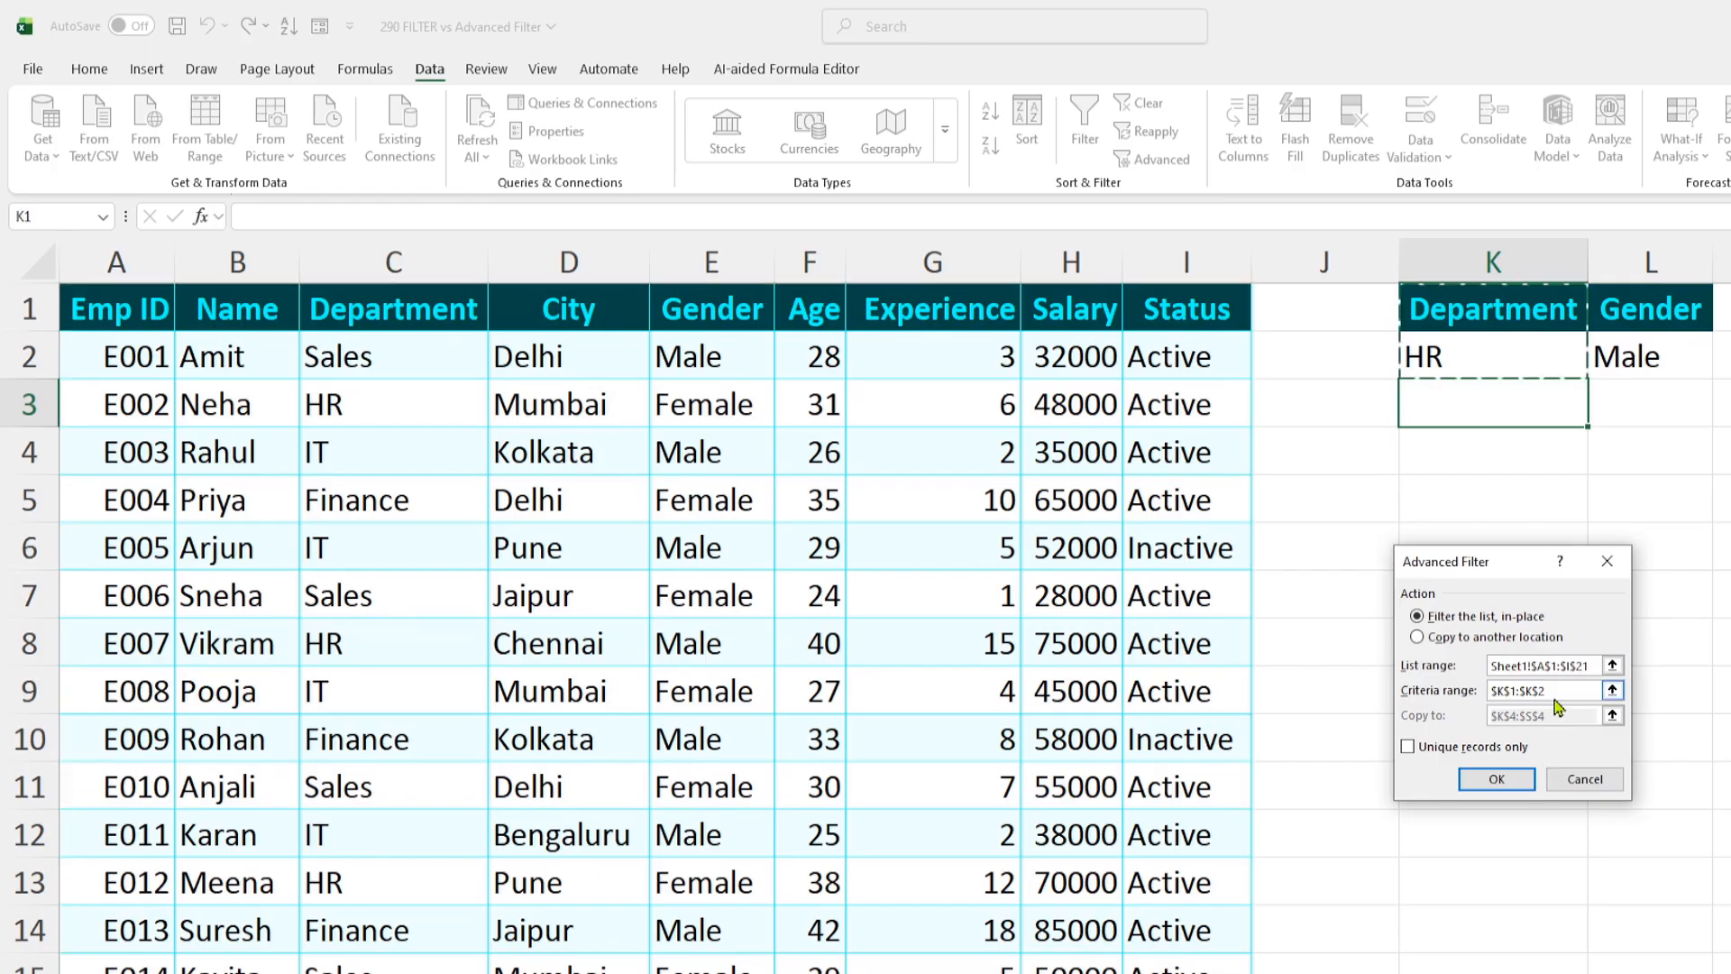
key(BackSpace)
key(BackSpace)
key(BackSpace)
key(BackSpace)
key(BackSpace)
key(BackSpace)
key(BackSpace)
key(BackSpace)
key(BackSpace)
drag(1467, 311, 1461, 351)
Step: Set the Advanced Filter to copy its results to another location starting at K5, and run it
click(1418, 638)
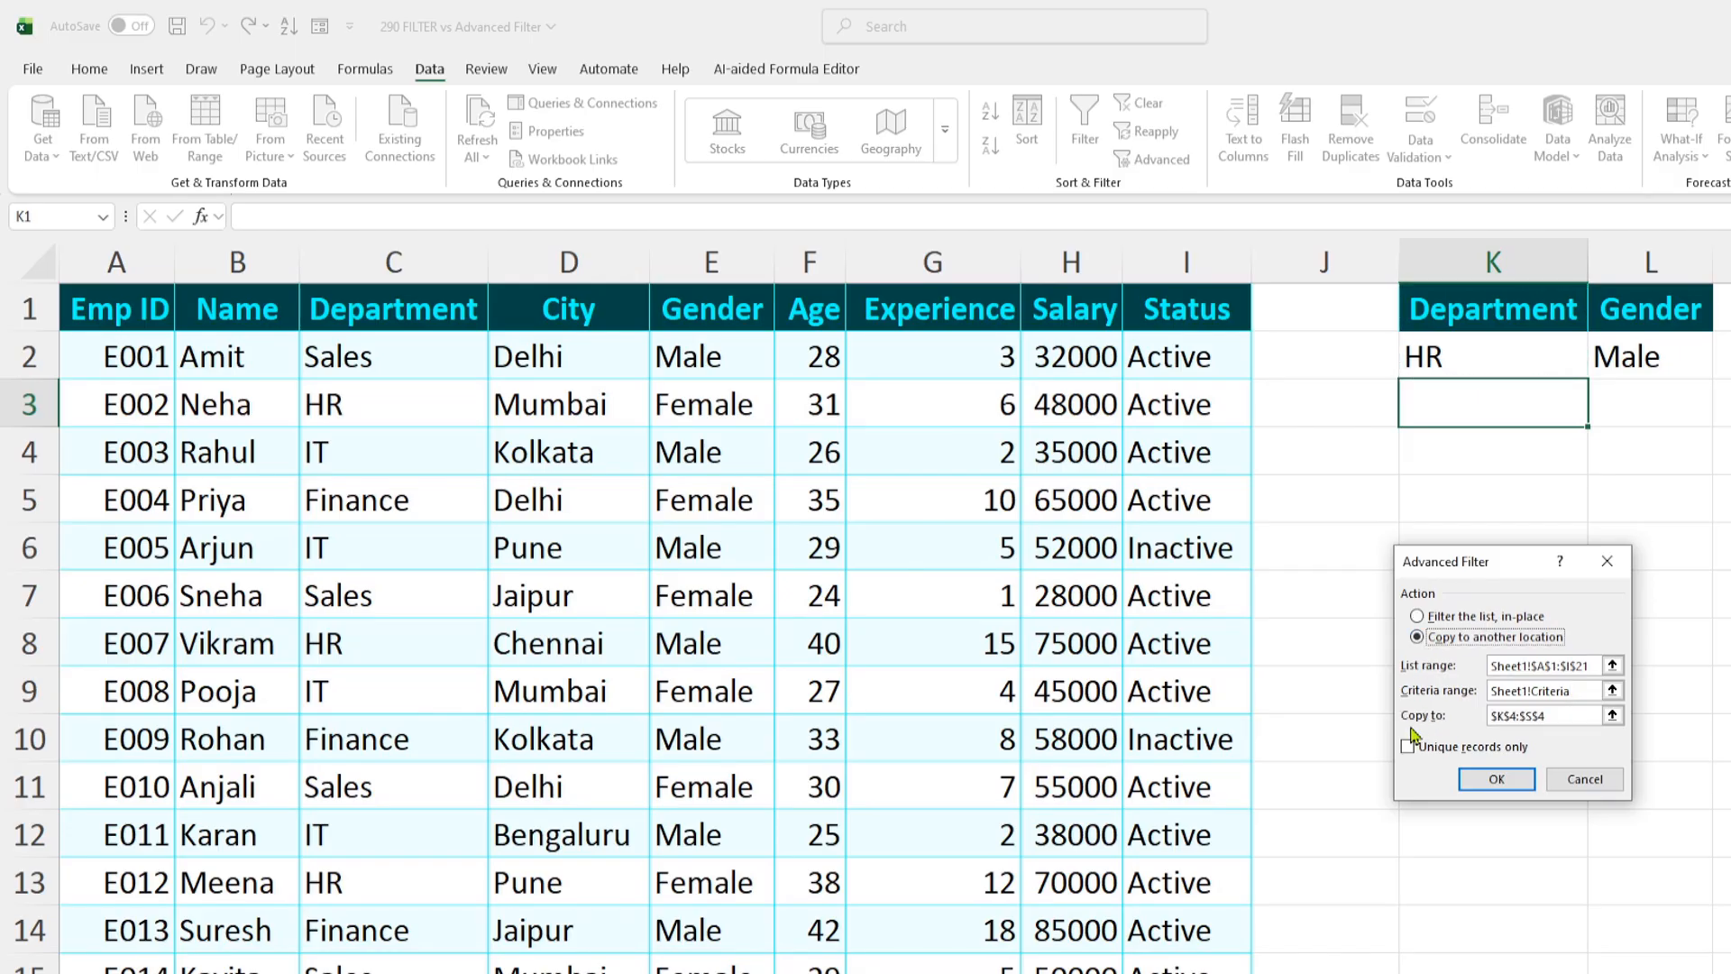
drag(1568, 715, 1468, 716)
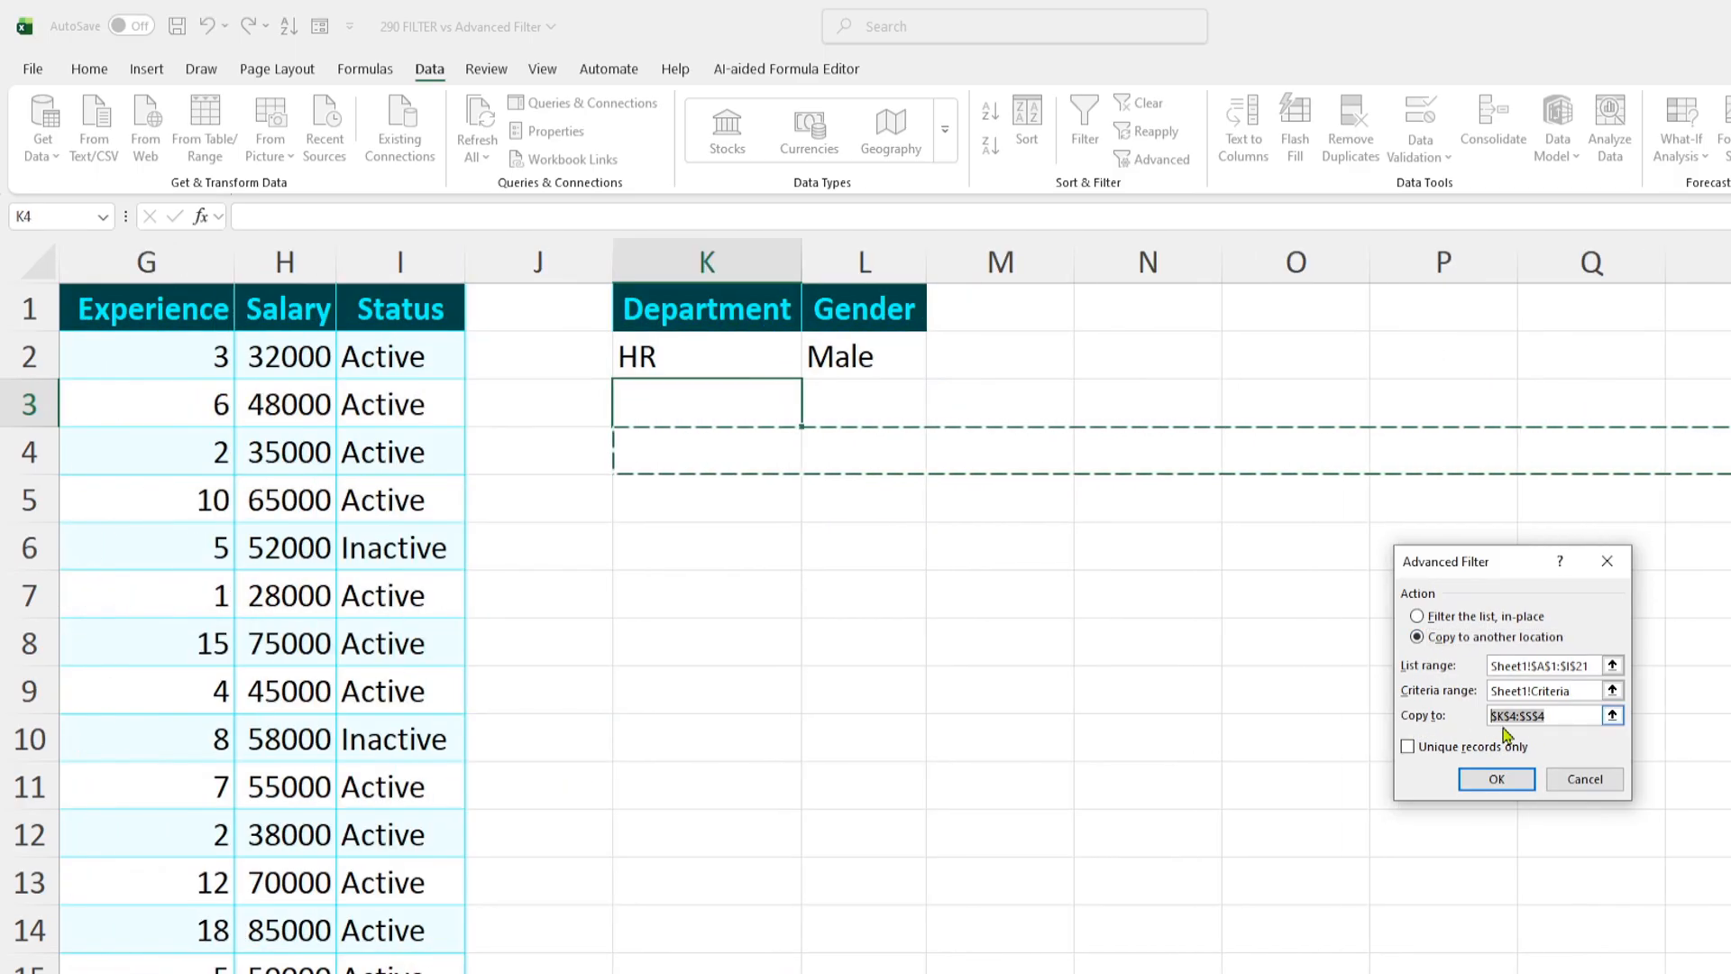
key(BackSpace)
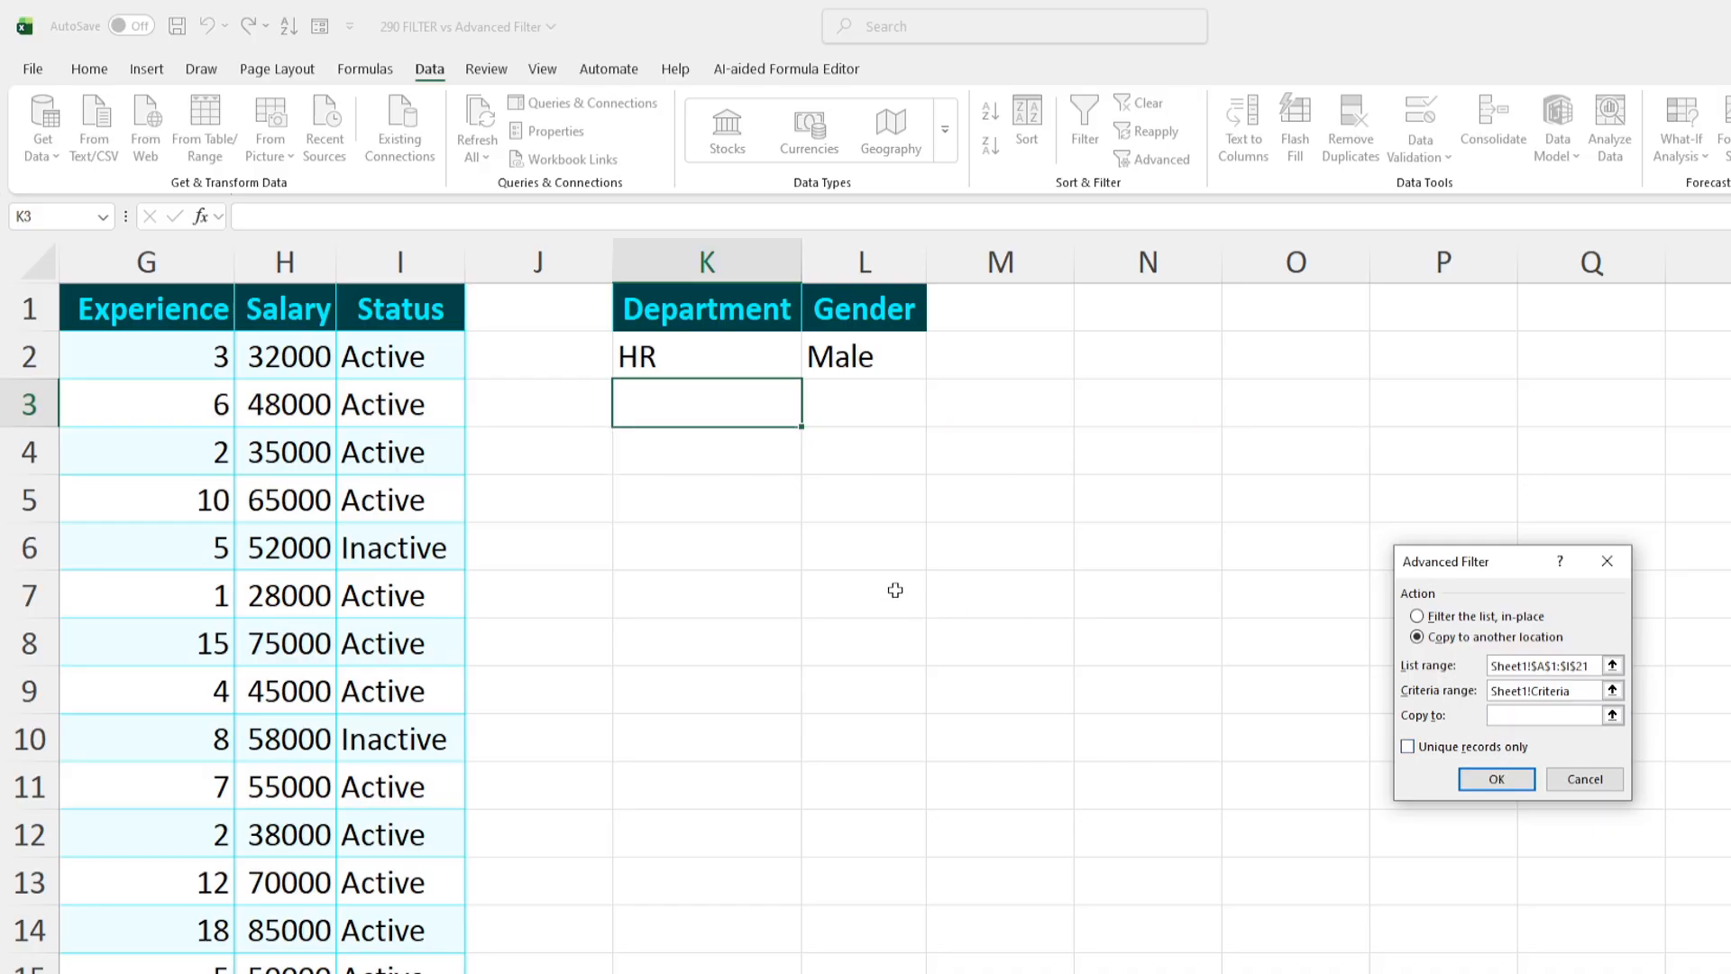
click(651, 497)
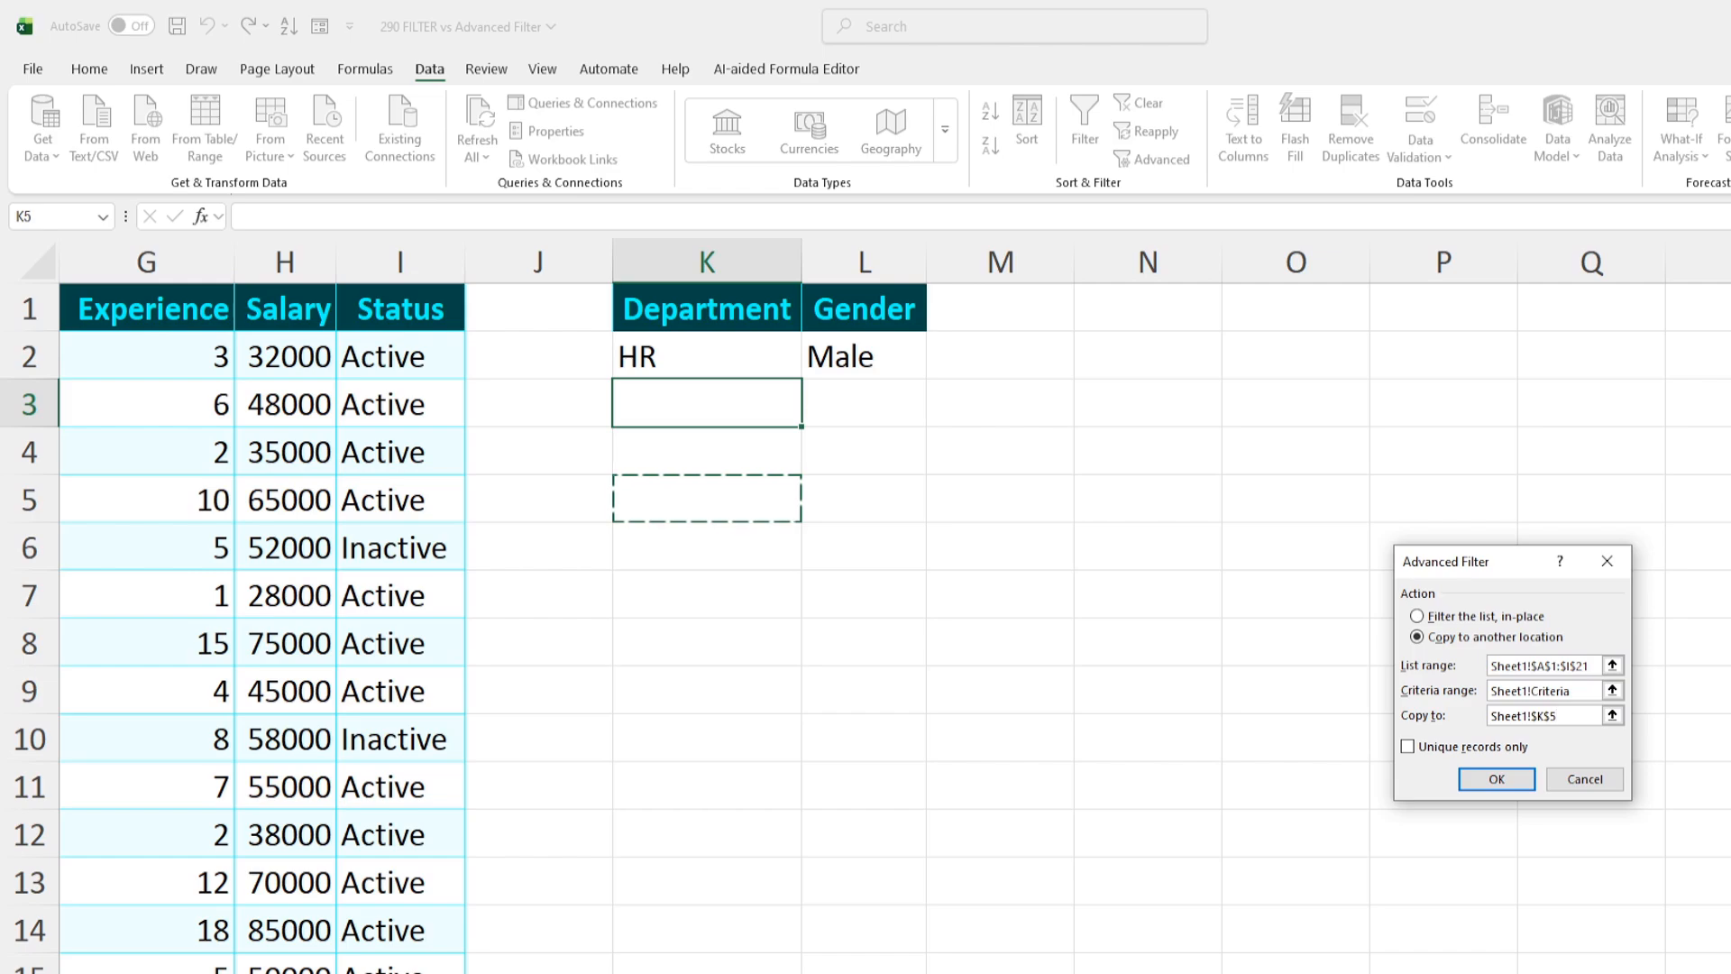
scroll(863, 606, left, 5)
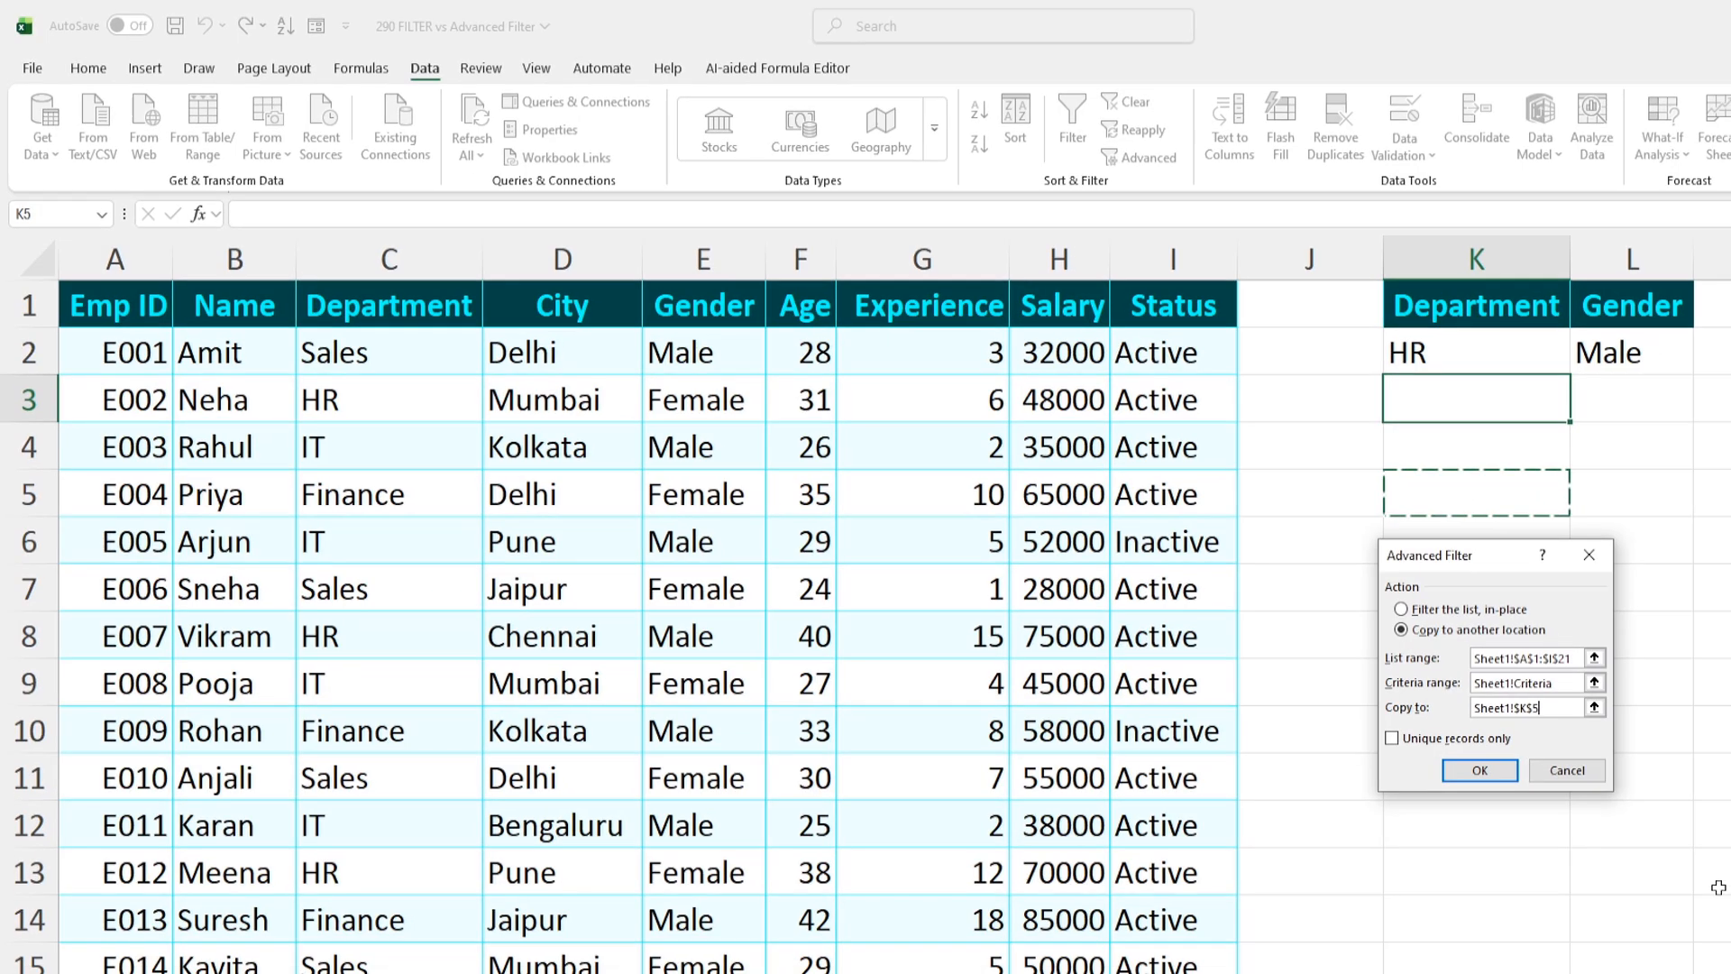
click(1502, 772)
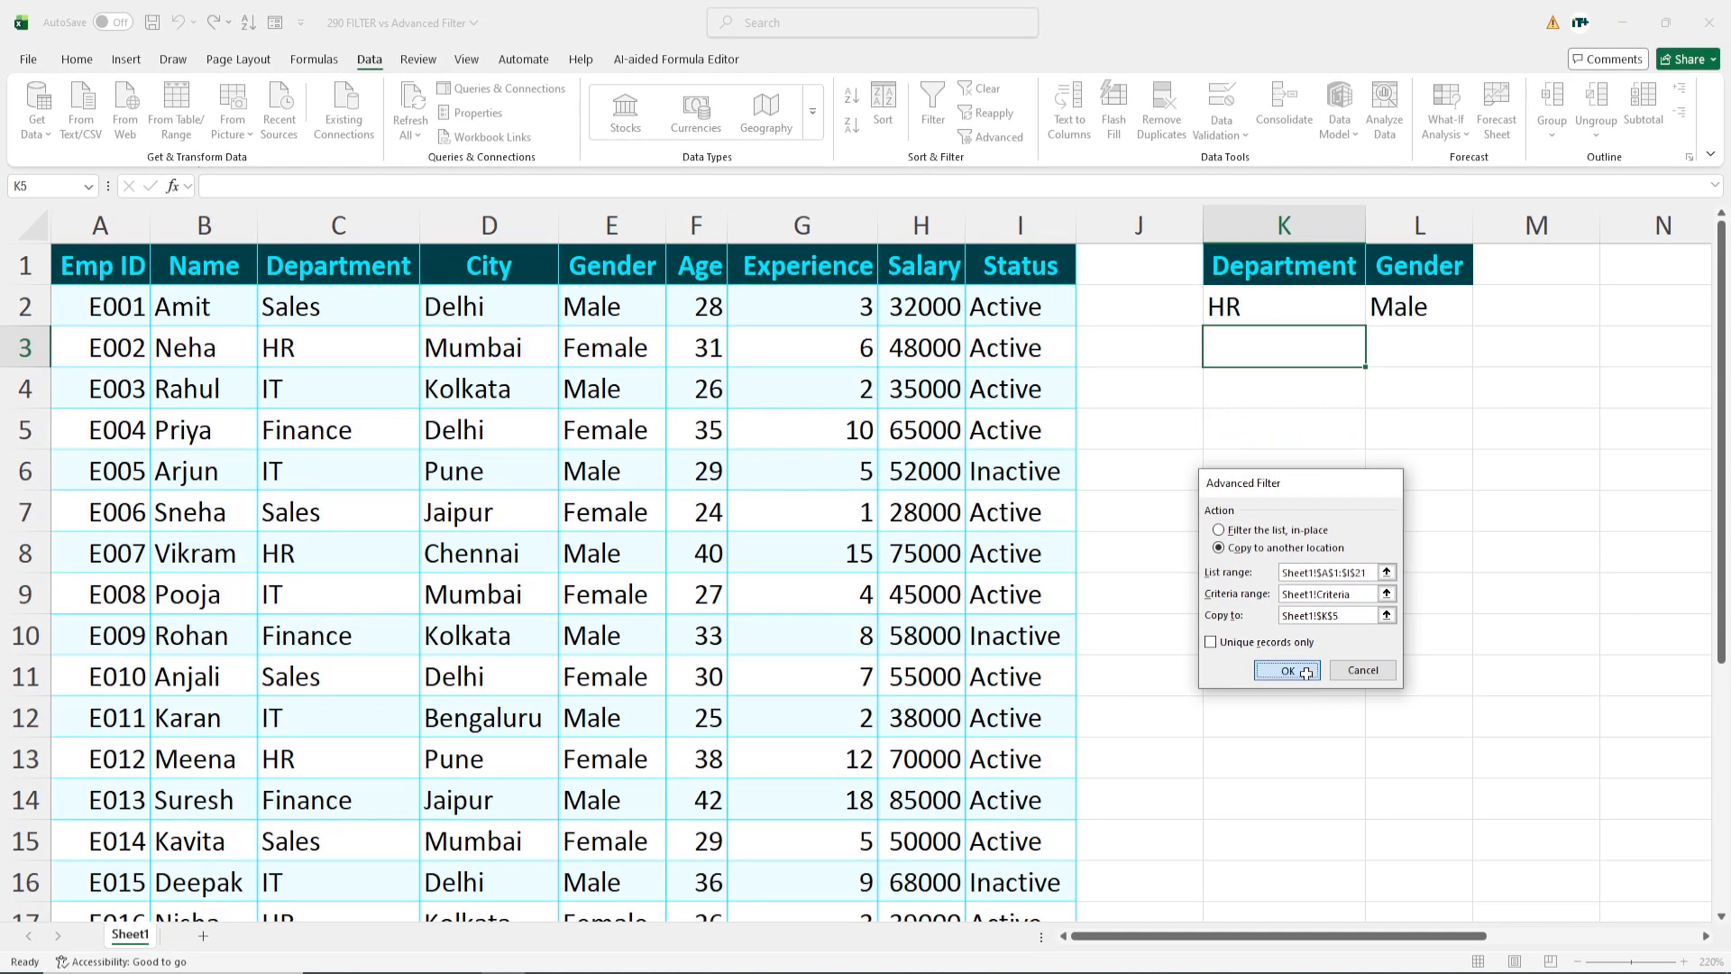
Step: Clear all contents and formatting from the copied filter results in K5:S9
drag(1441, 936, 1580, 936)
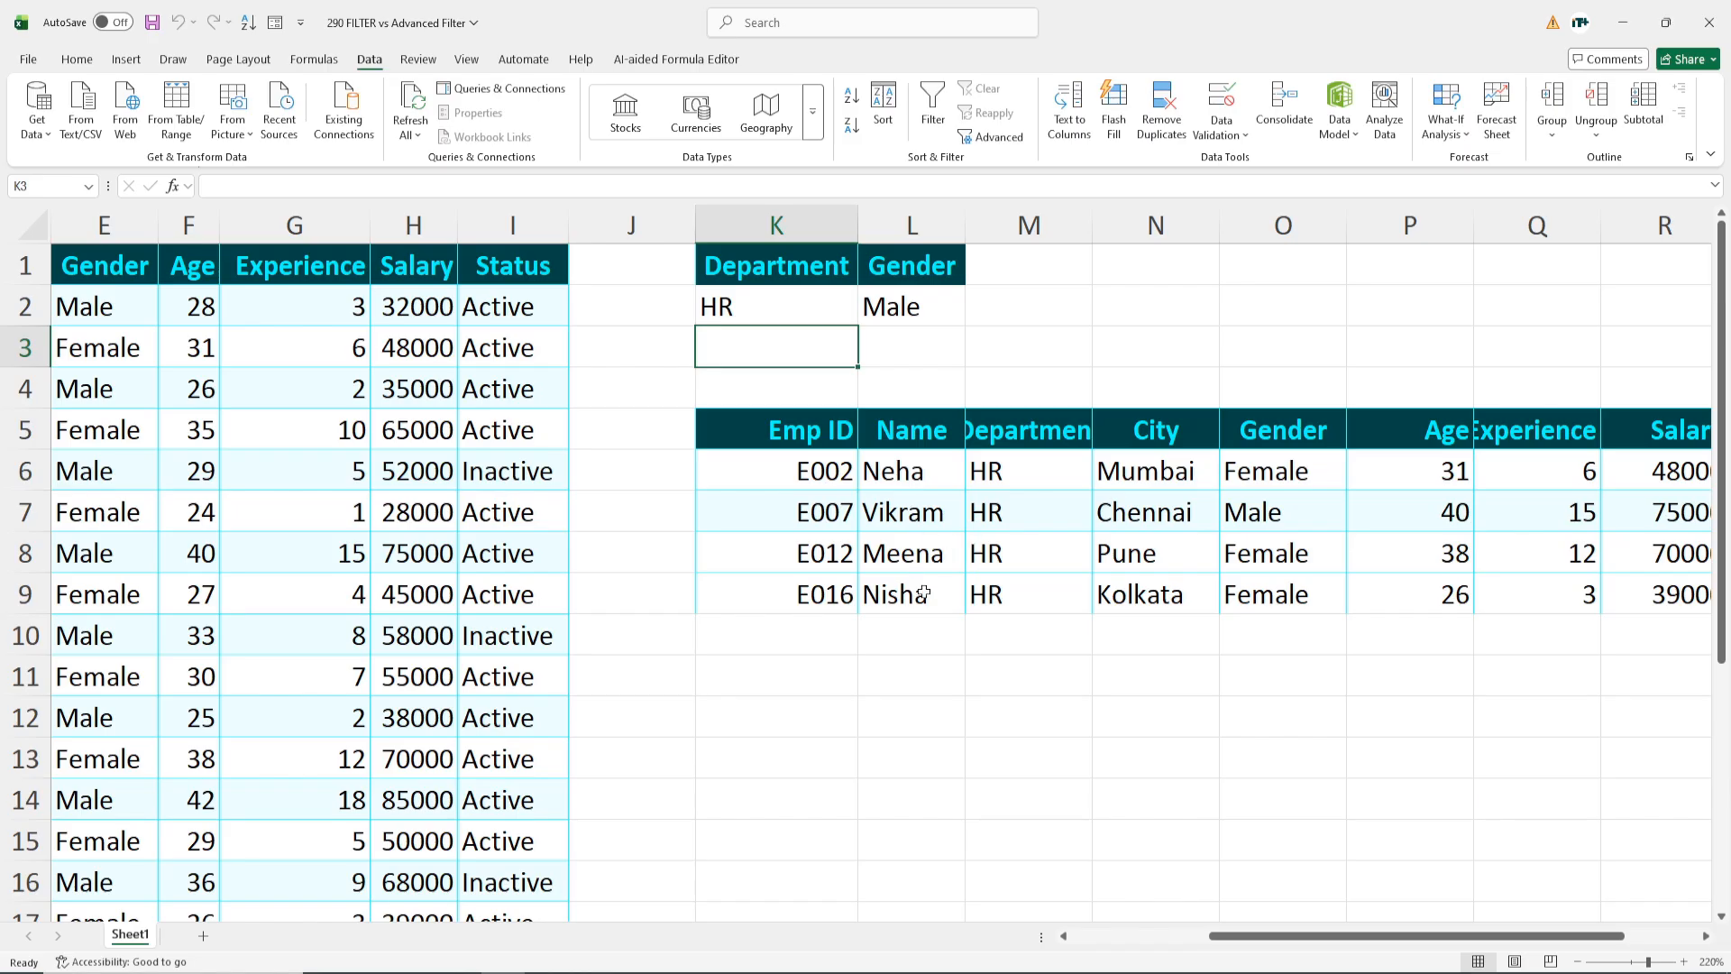
mouse_move(1533, 938)
mouse_down()
mouse_move(1623, 938)
mouse_move(1551, 938)
mouse_up()
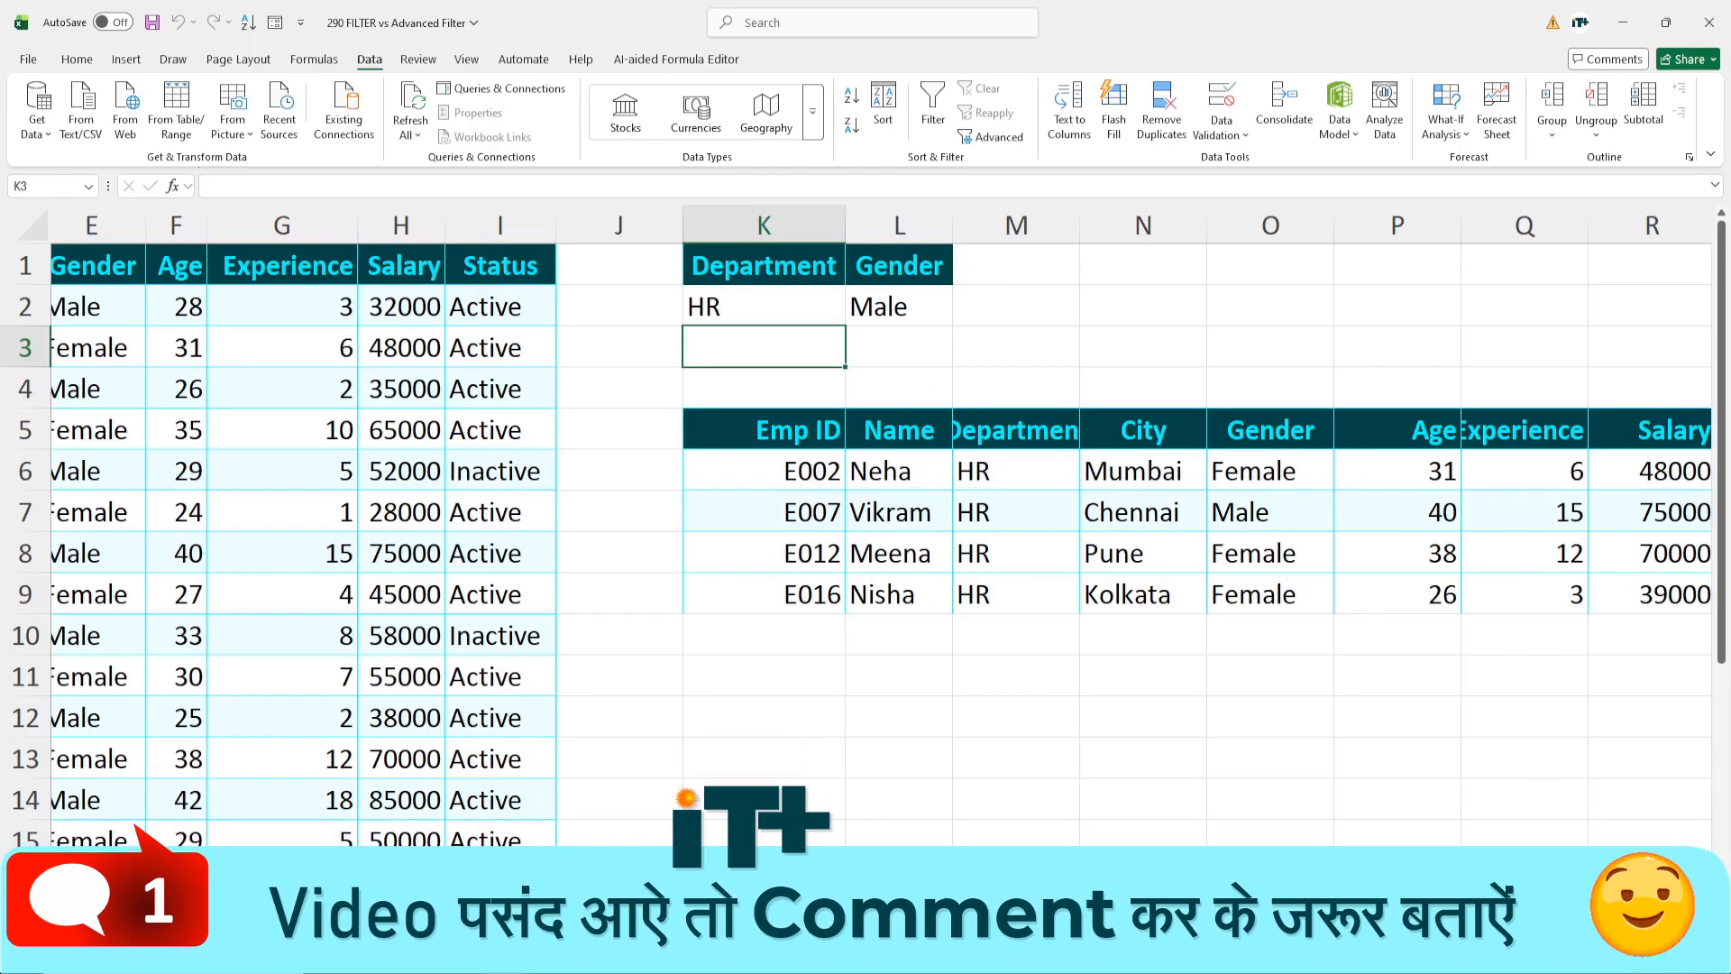
drag(1551, 938, 1614, 938)
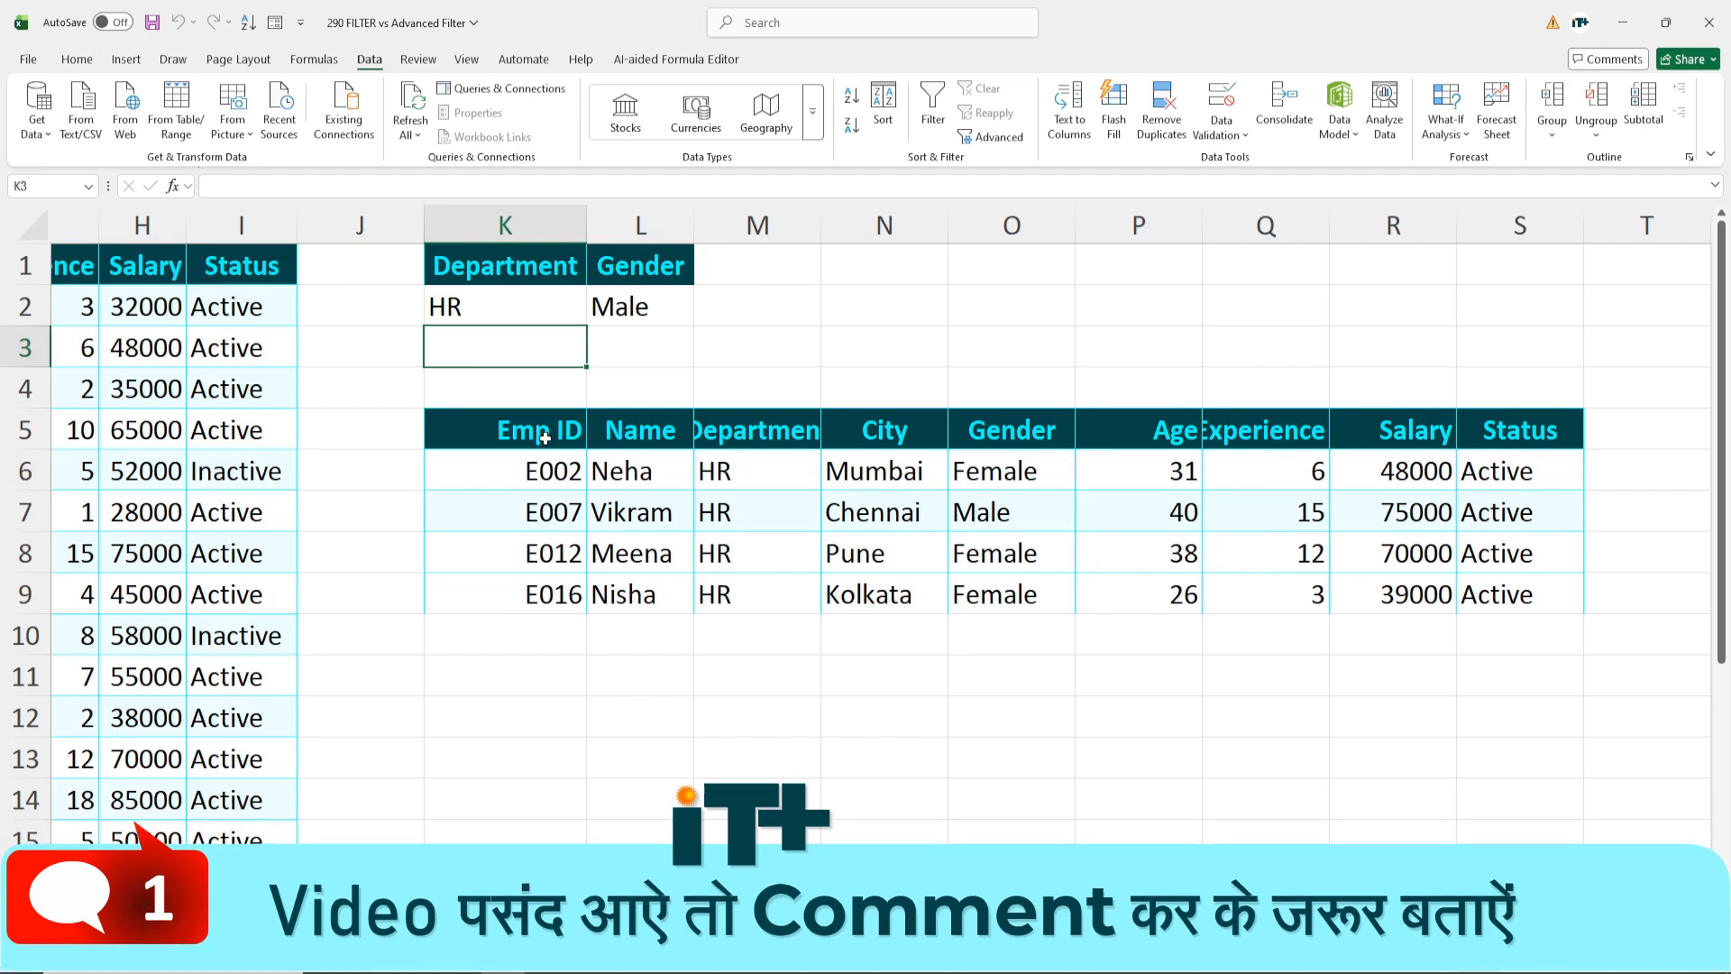
drag(545, 438, 1512, 606)
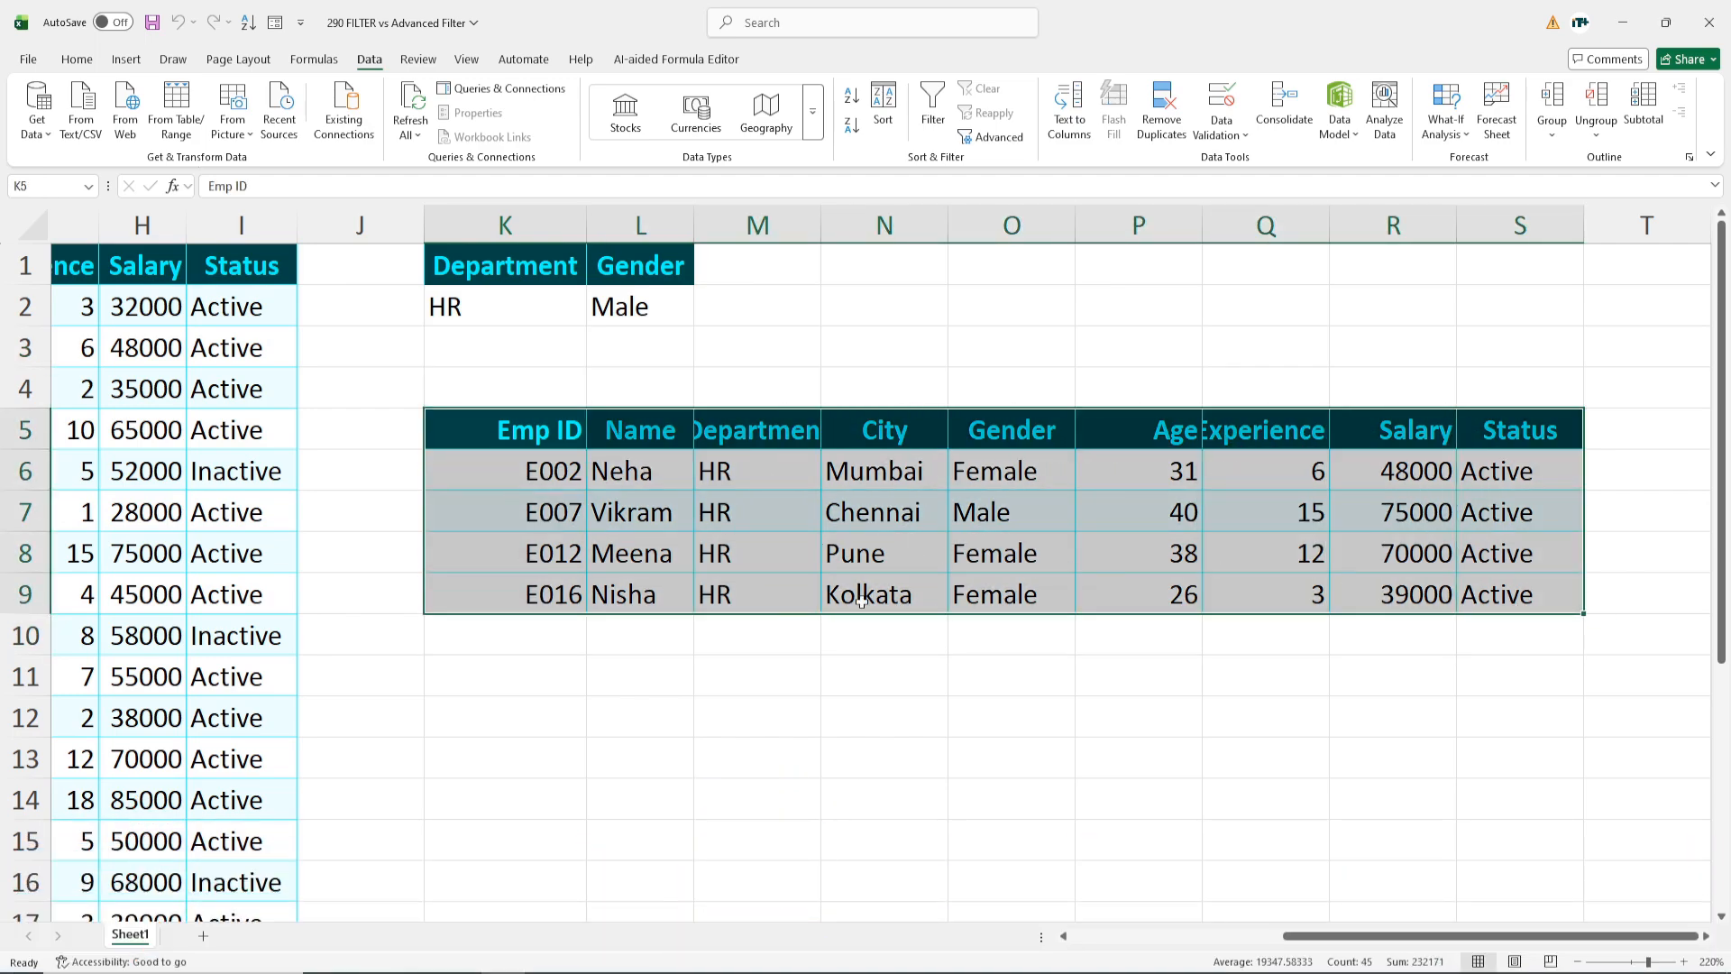
click(77, 60)
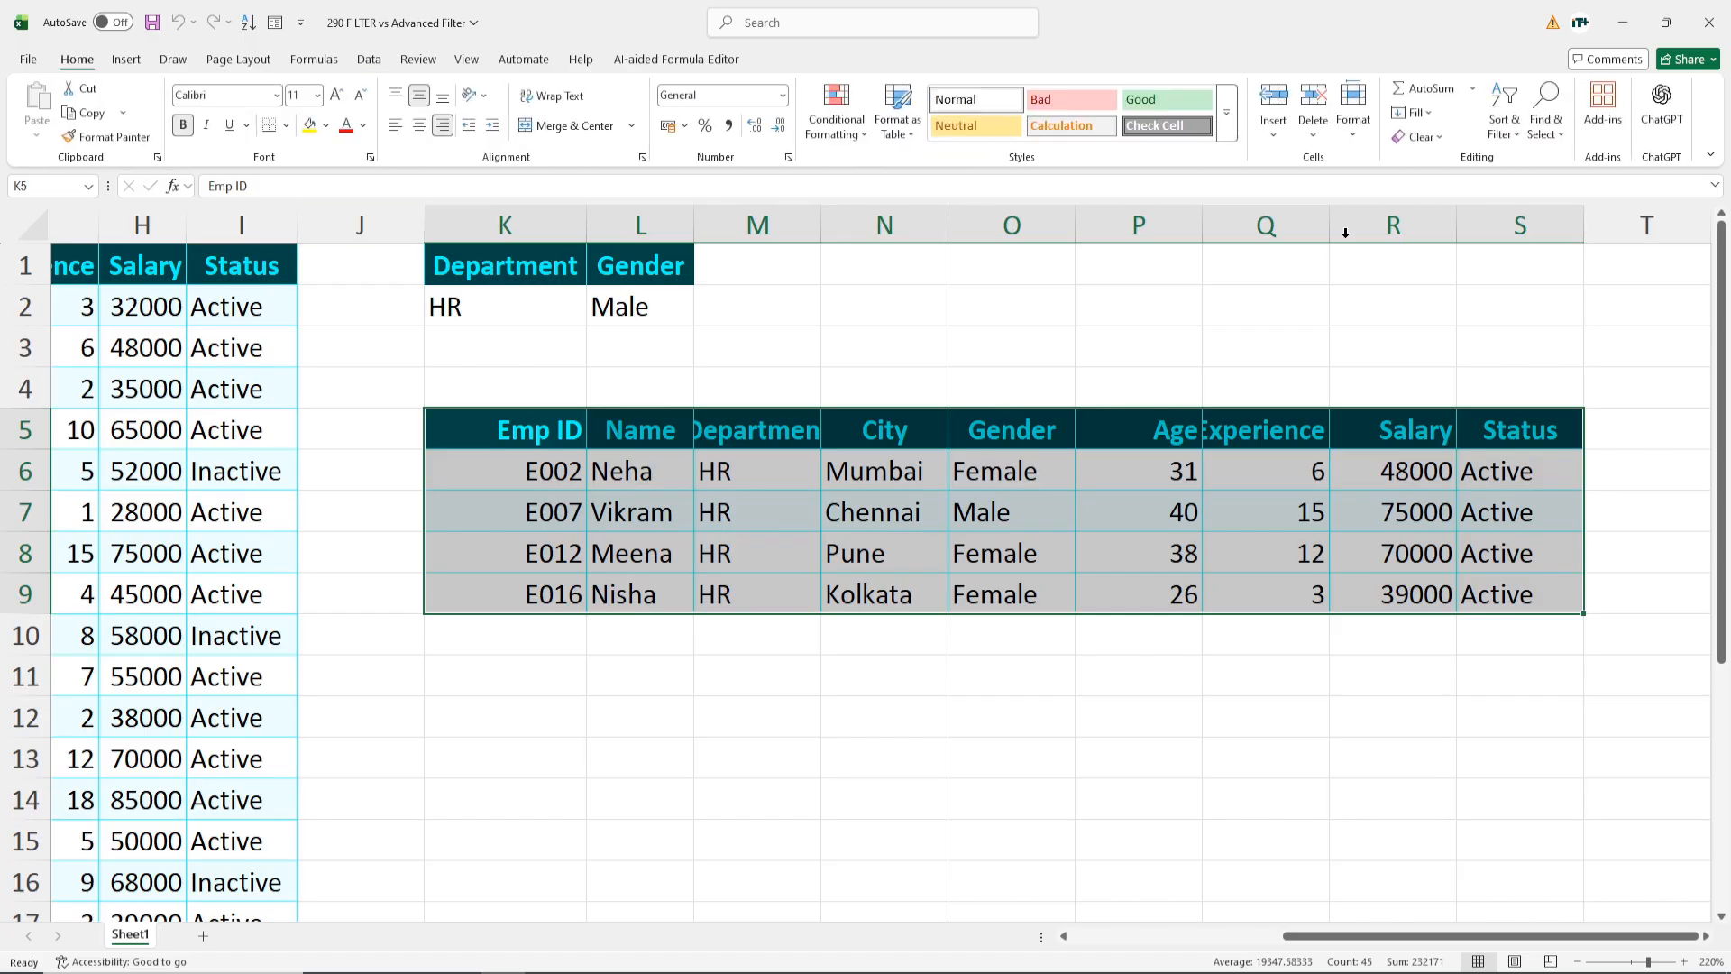
click(1423, 137)
click(1457, 189)
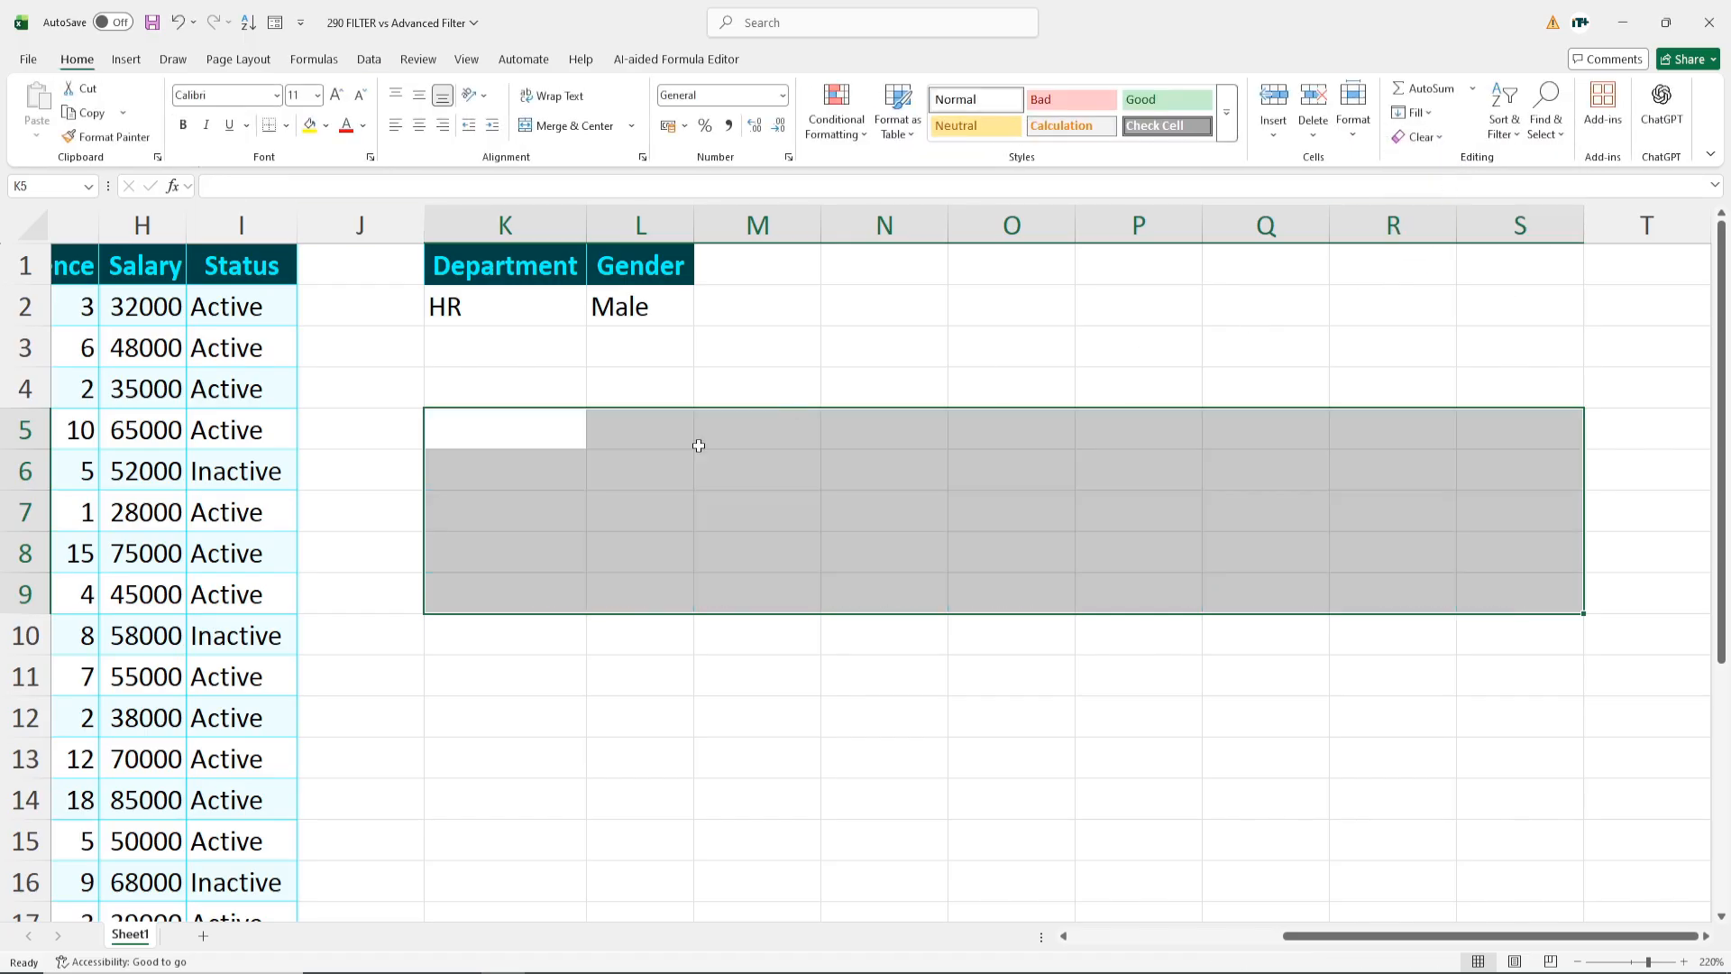
drag(1303, 936, 1013, 947)
click(1282, 413)
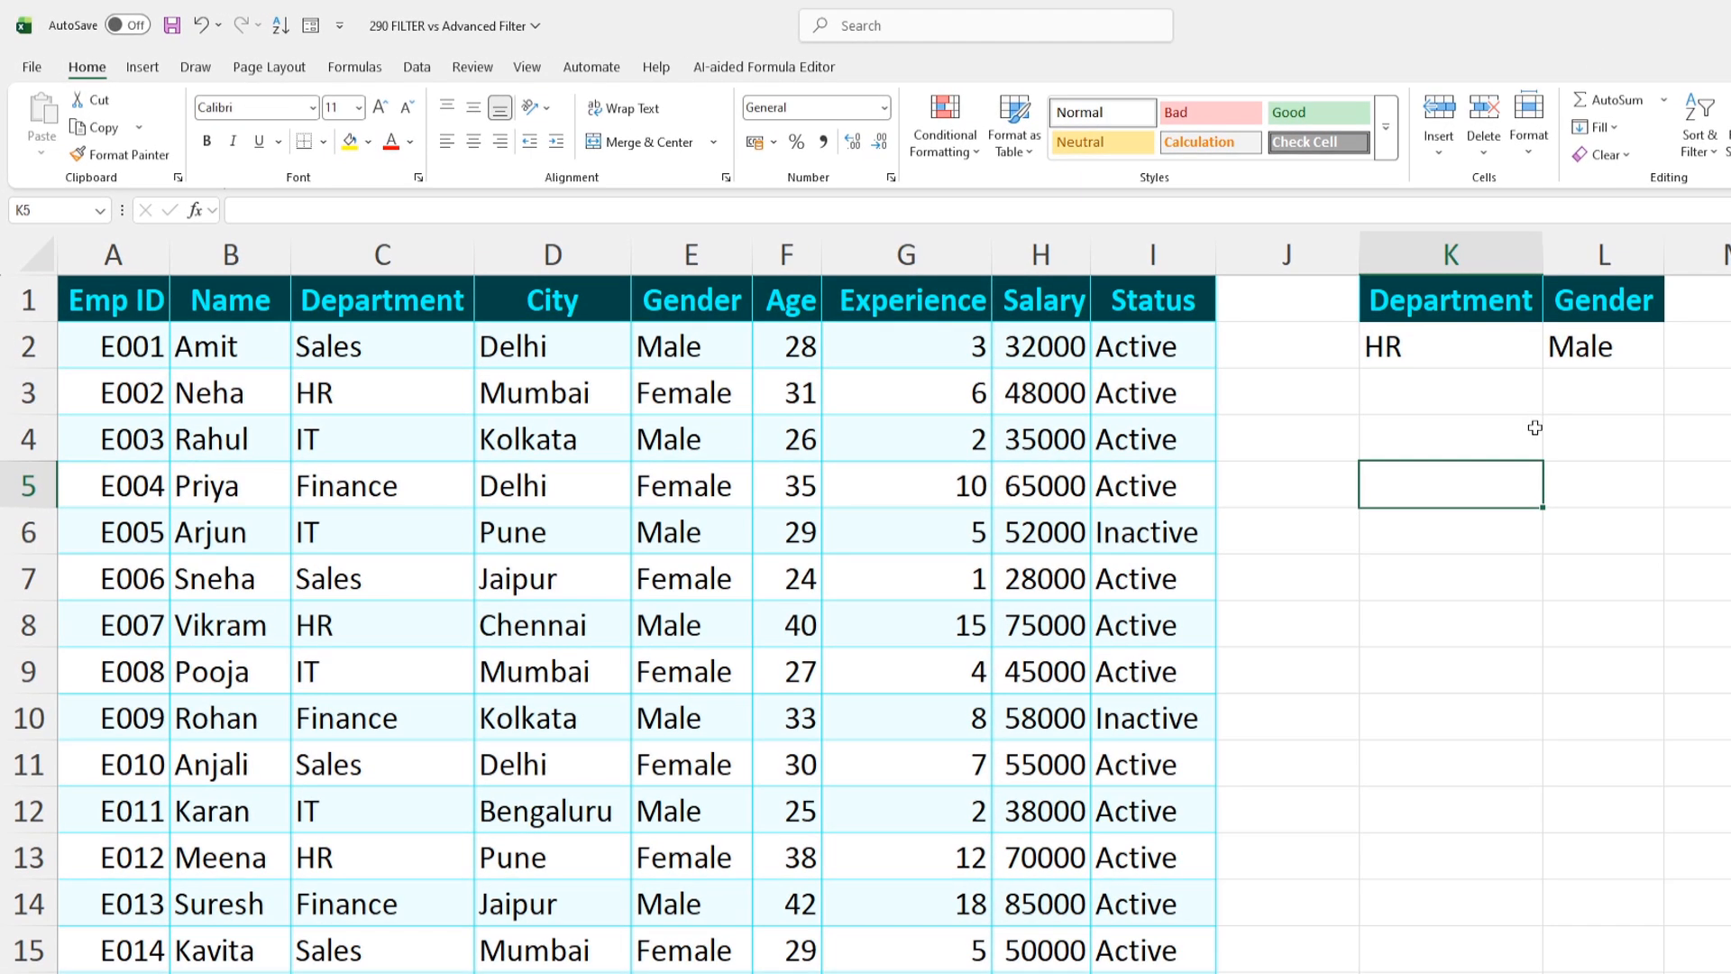
Step: Replace the Department criterion in K2 with Sales
click(1439, 355)
key(Delete)
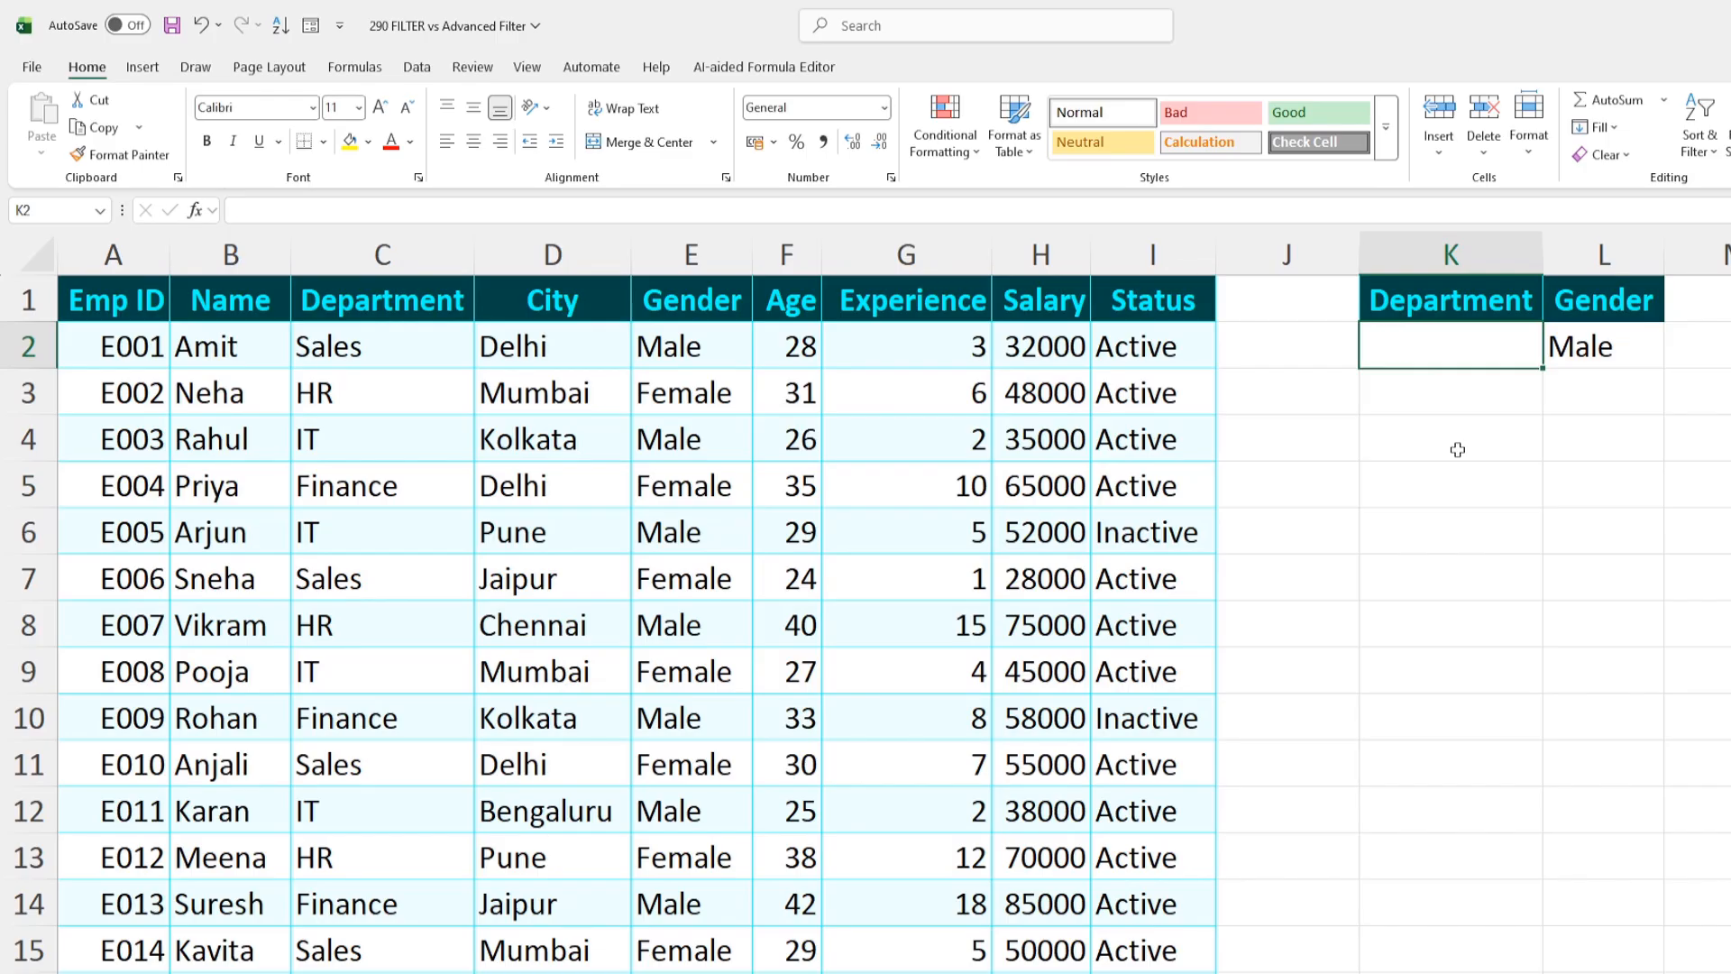
text(Sales)
key(Return)
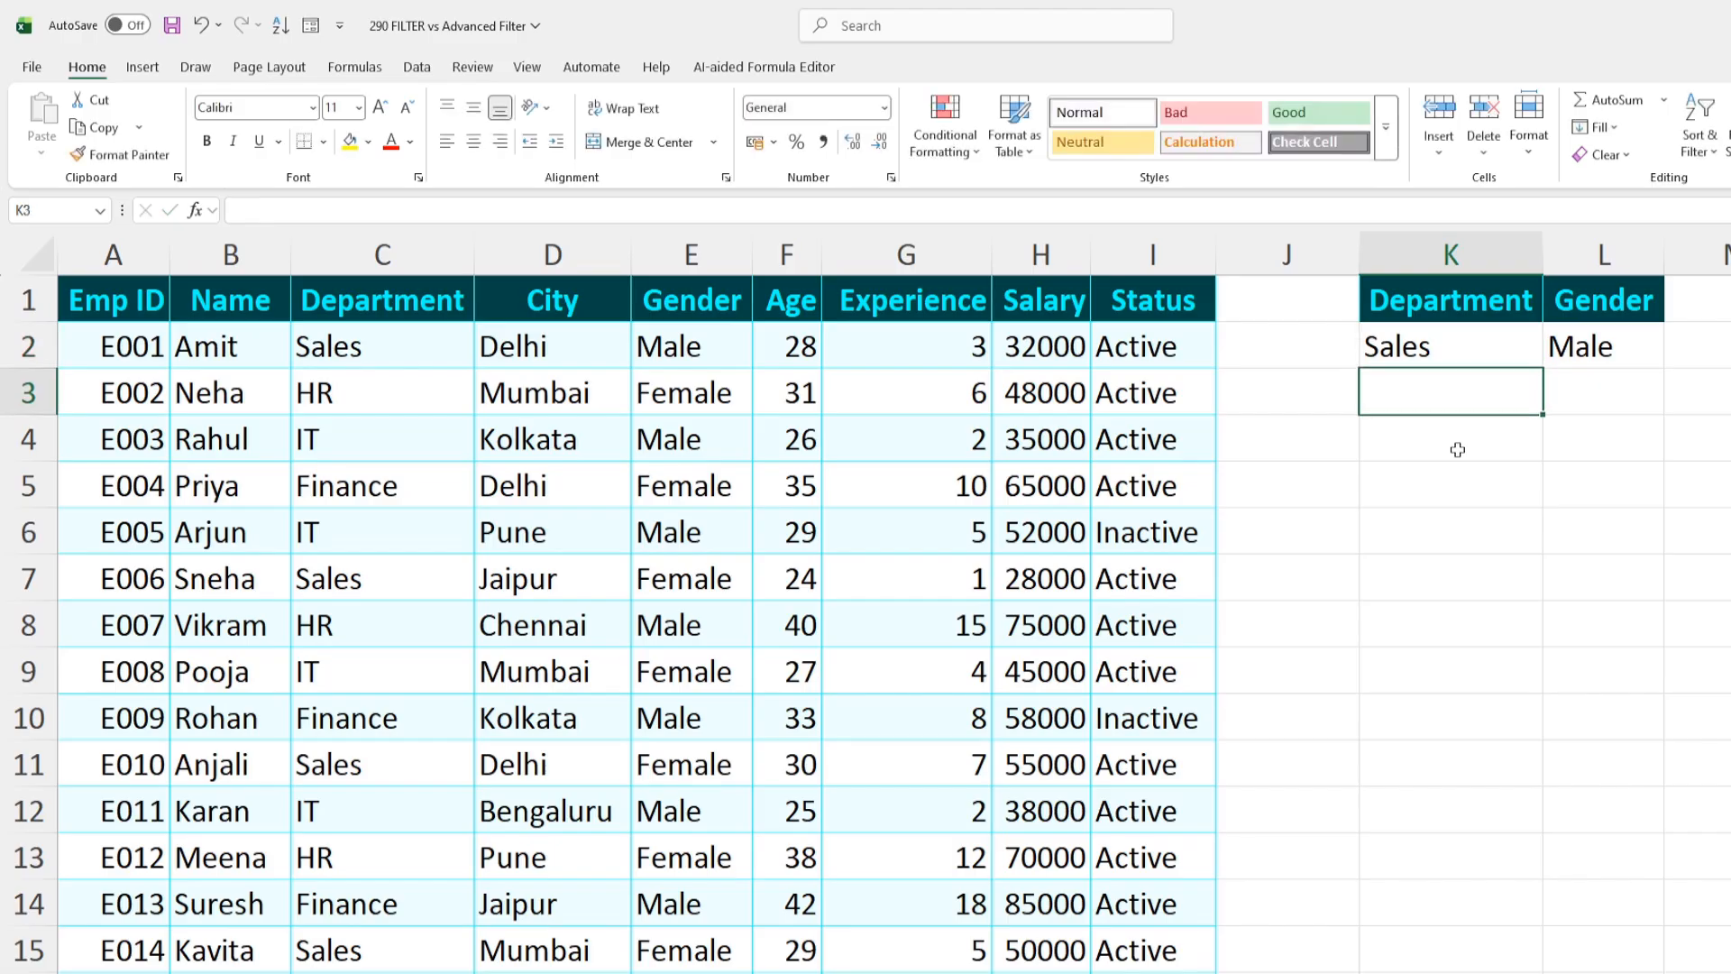
Step: Start another Advanced Filter on the employee table and set its criteria range to K1:L2, covering both Department and Gender
click(1423, 534)
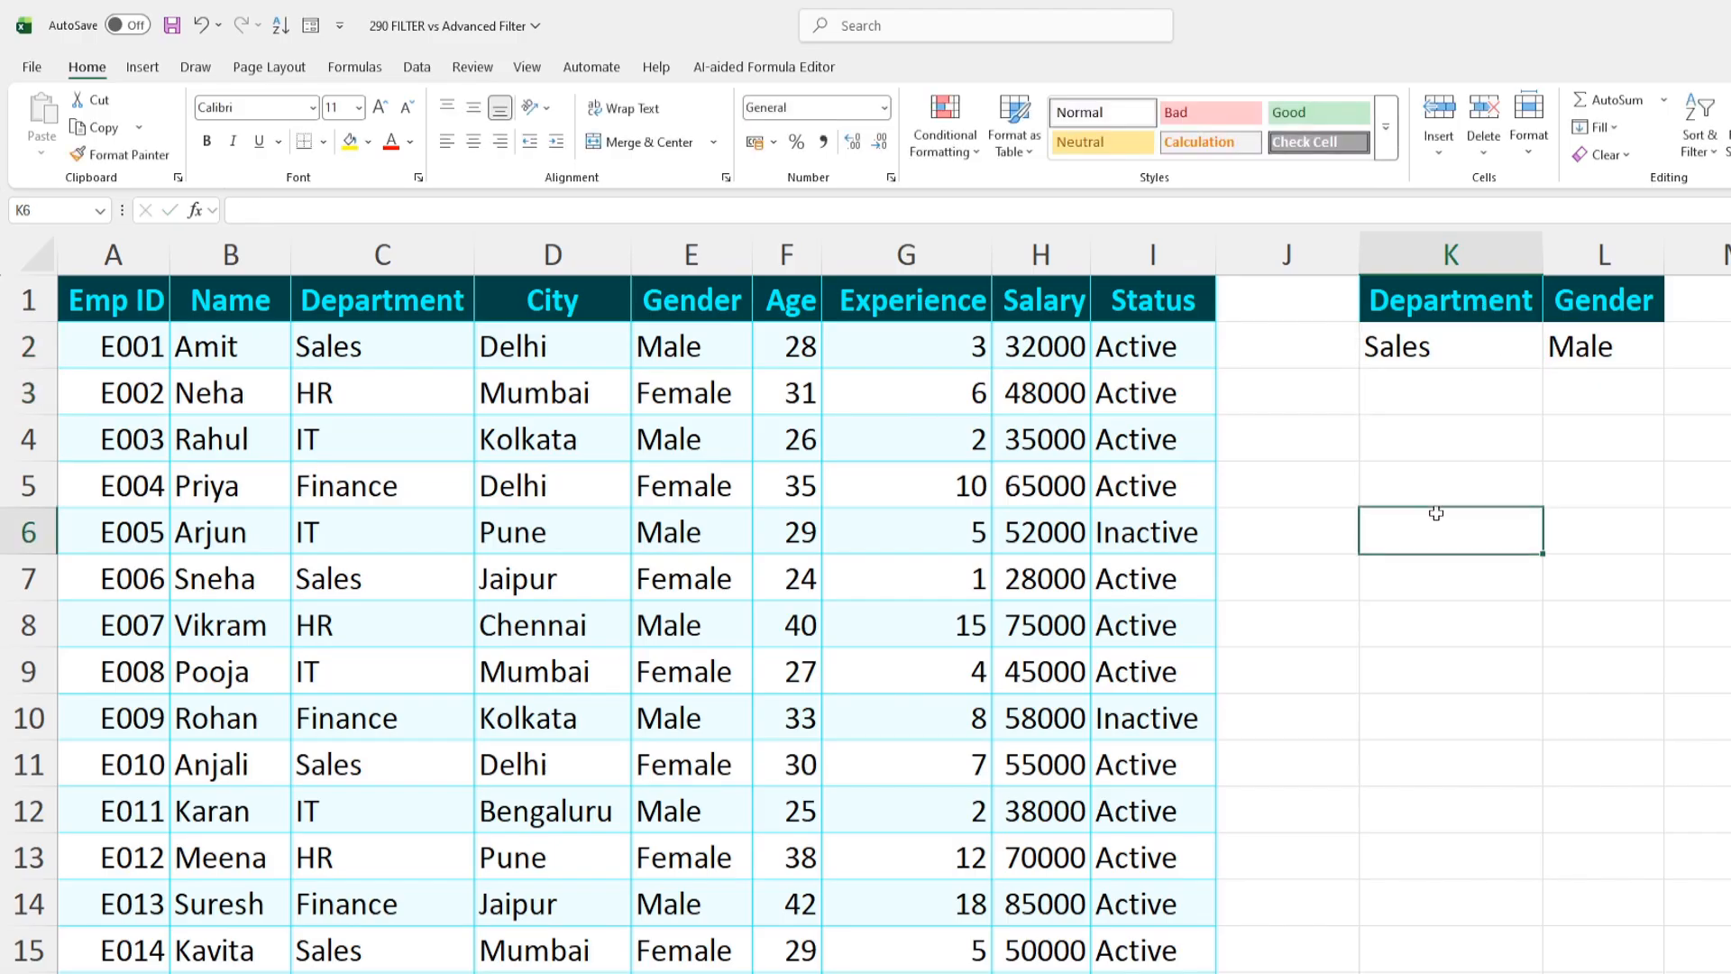
click(419, 70)
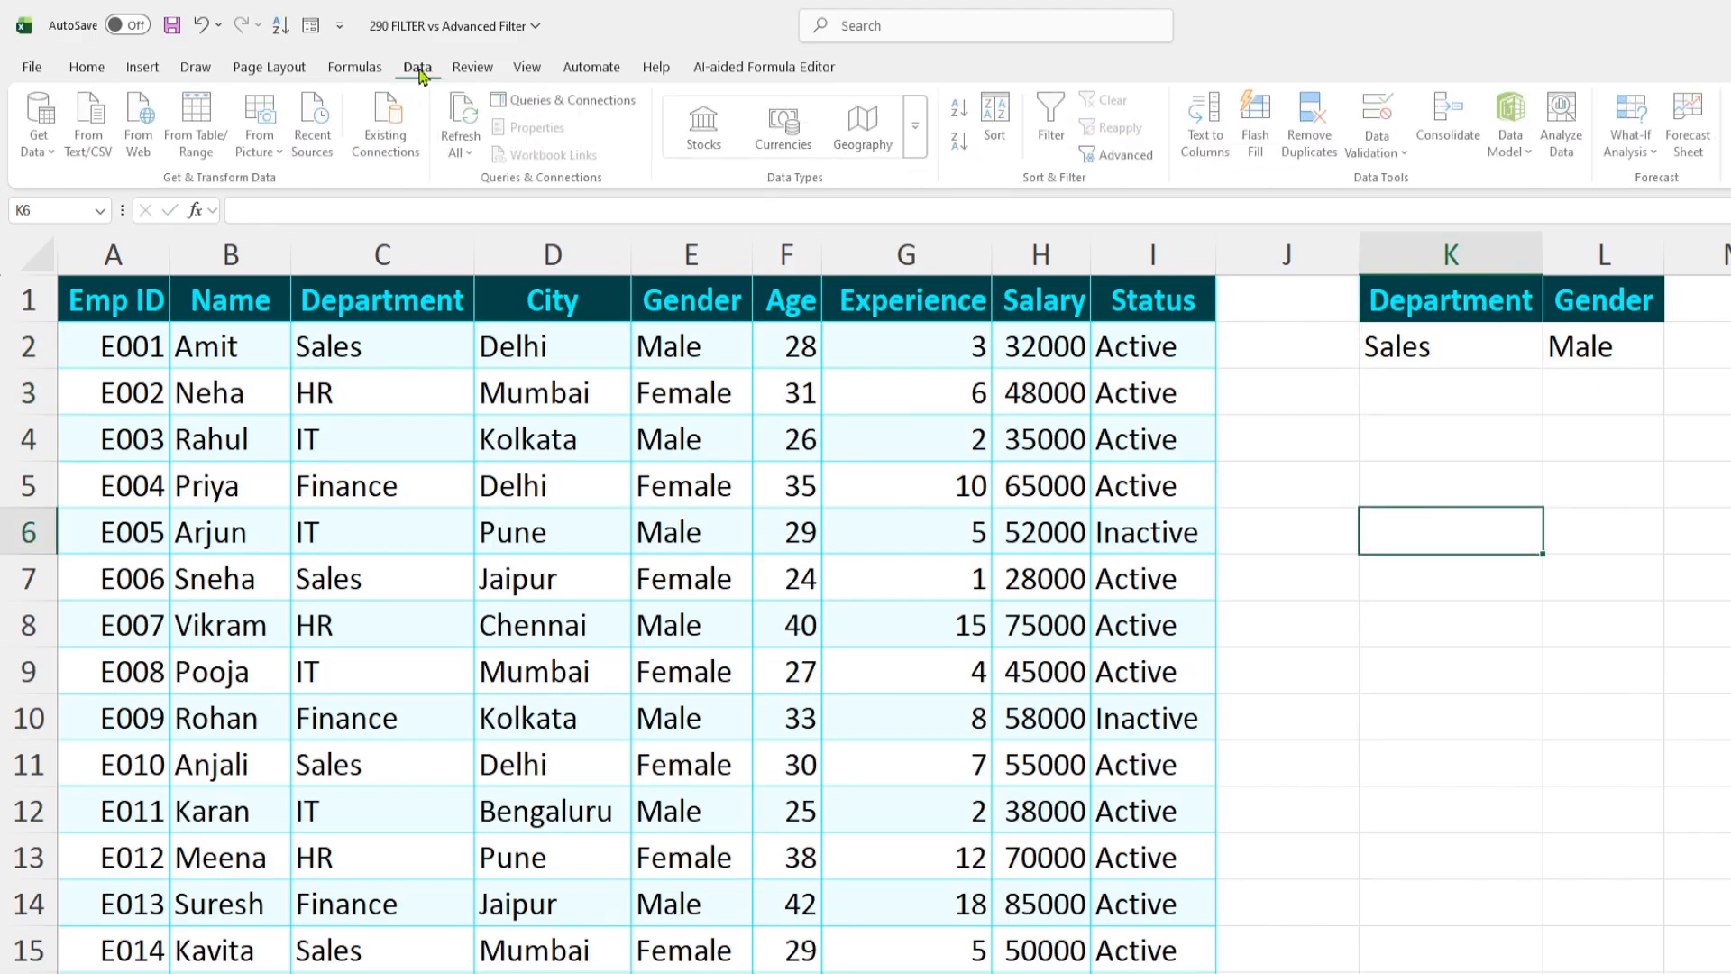
click(1142, 163)
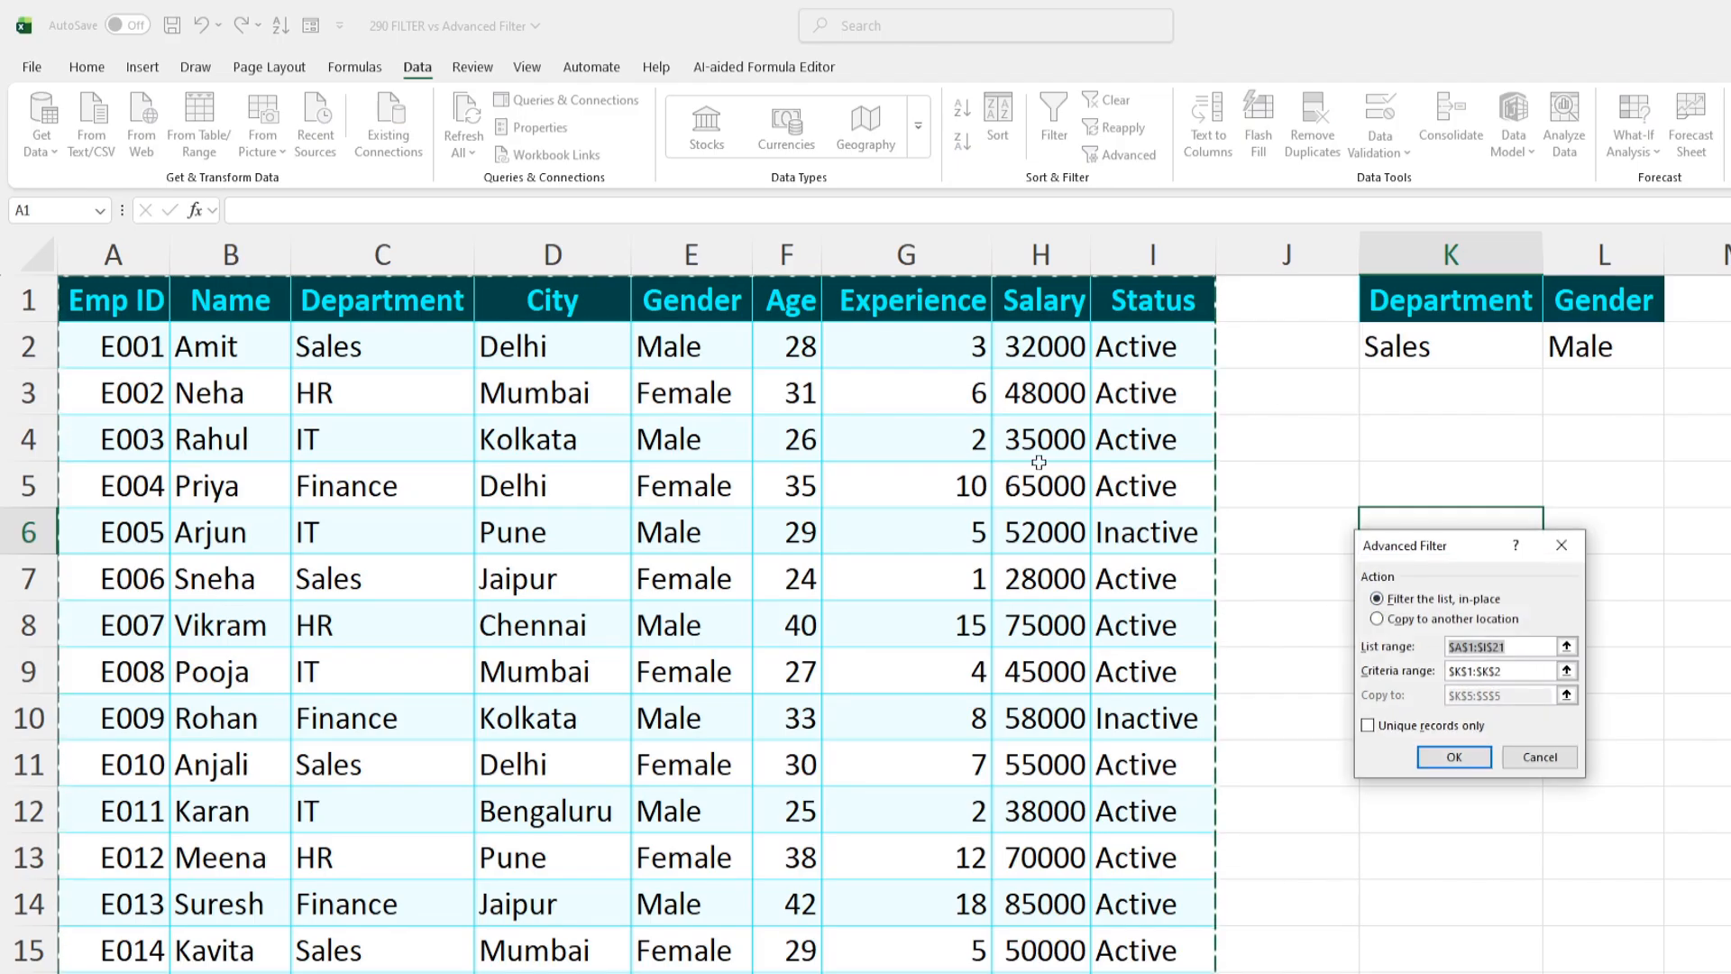
scroll(939, 766, down, 5)
scroll(966, 749, up, 5)
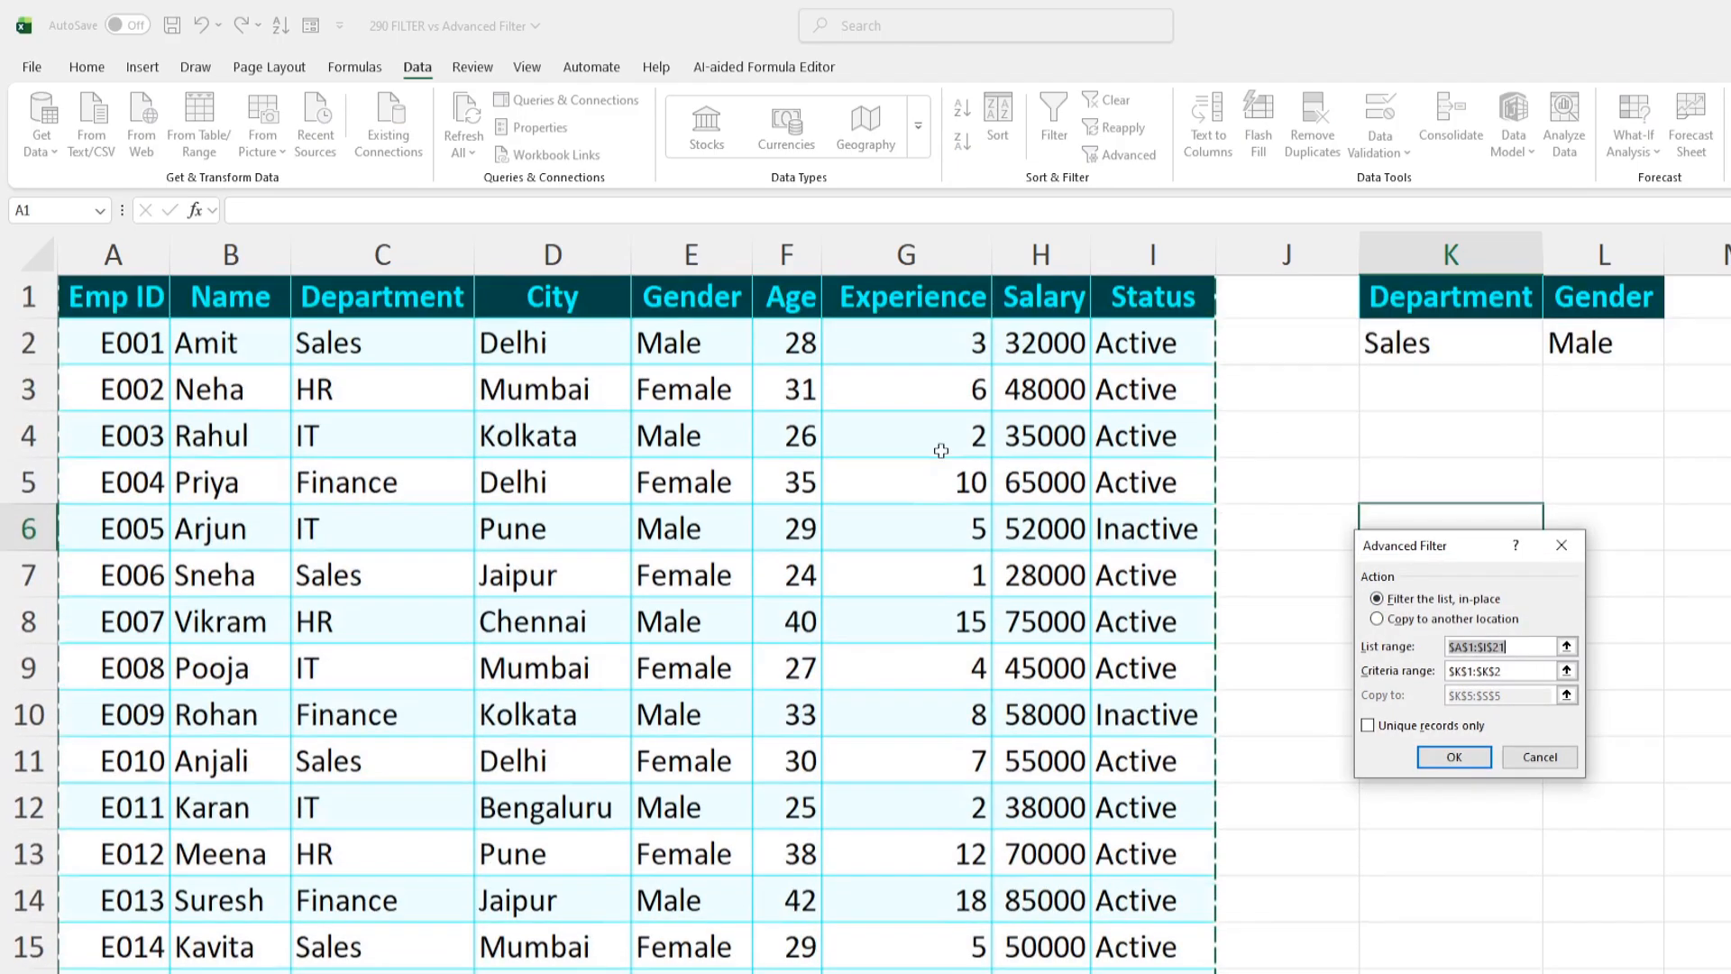
click(1516, 671)
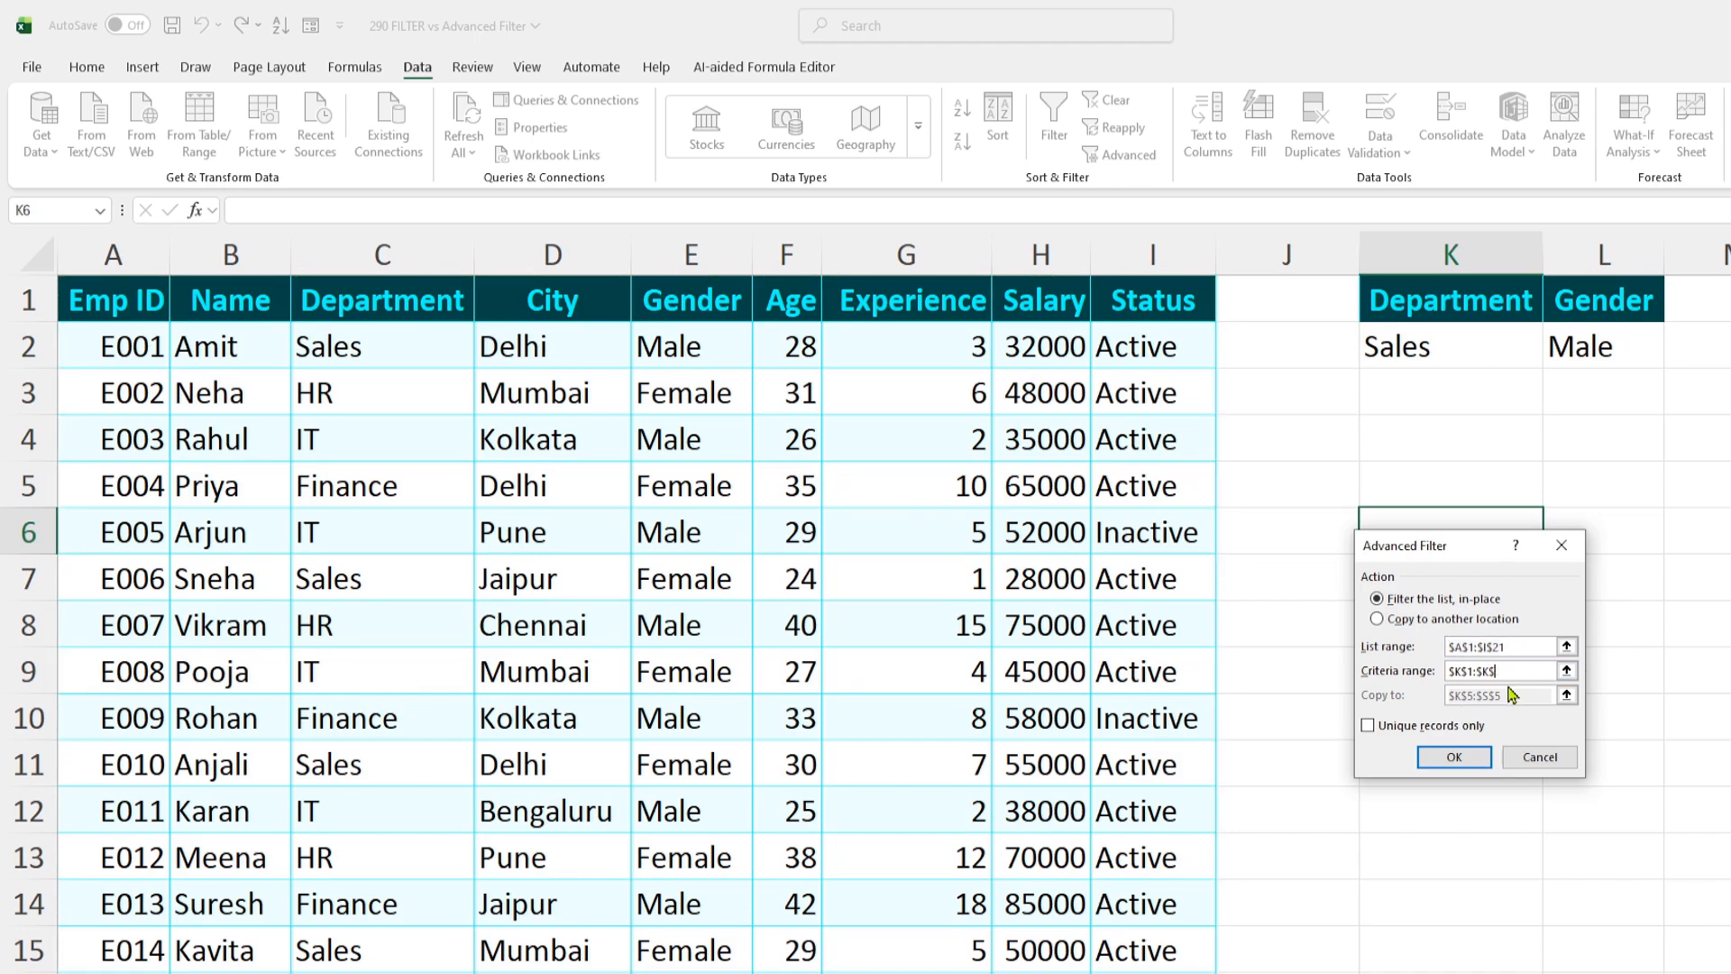
key(BackSpace)
key(BackSpace)
key(BackSpace)
key(BackSpace)
key(BackSpace)
key(BackSpace)
key(BackSpace)
key(BackSpace)
drag(1429, 291, 1614, 356)
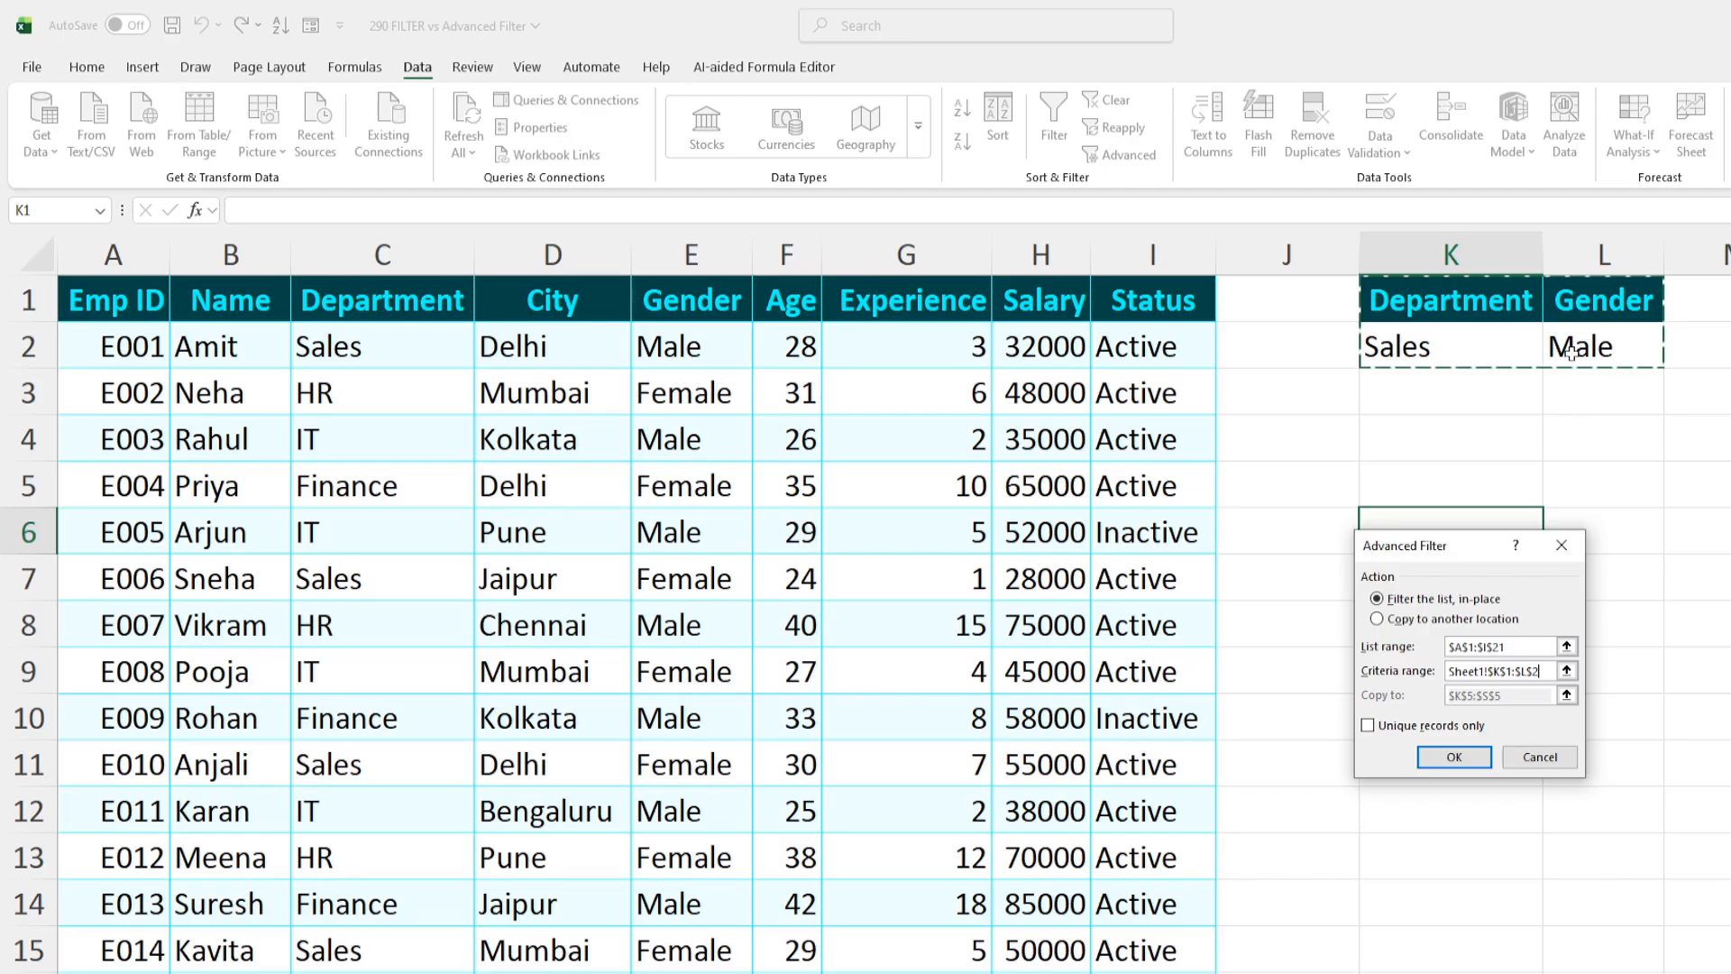
Step: Choose to copy the filtered records to another location starting at K5, and run the Advanced Filter with both criteria
click(1379, 621)
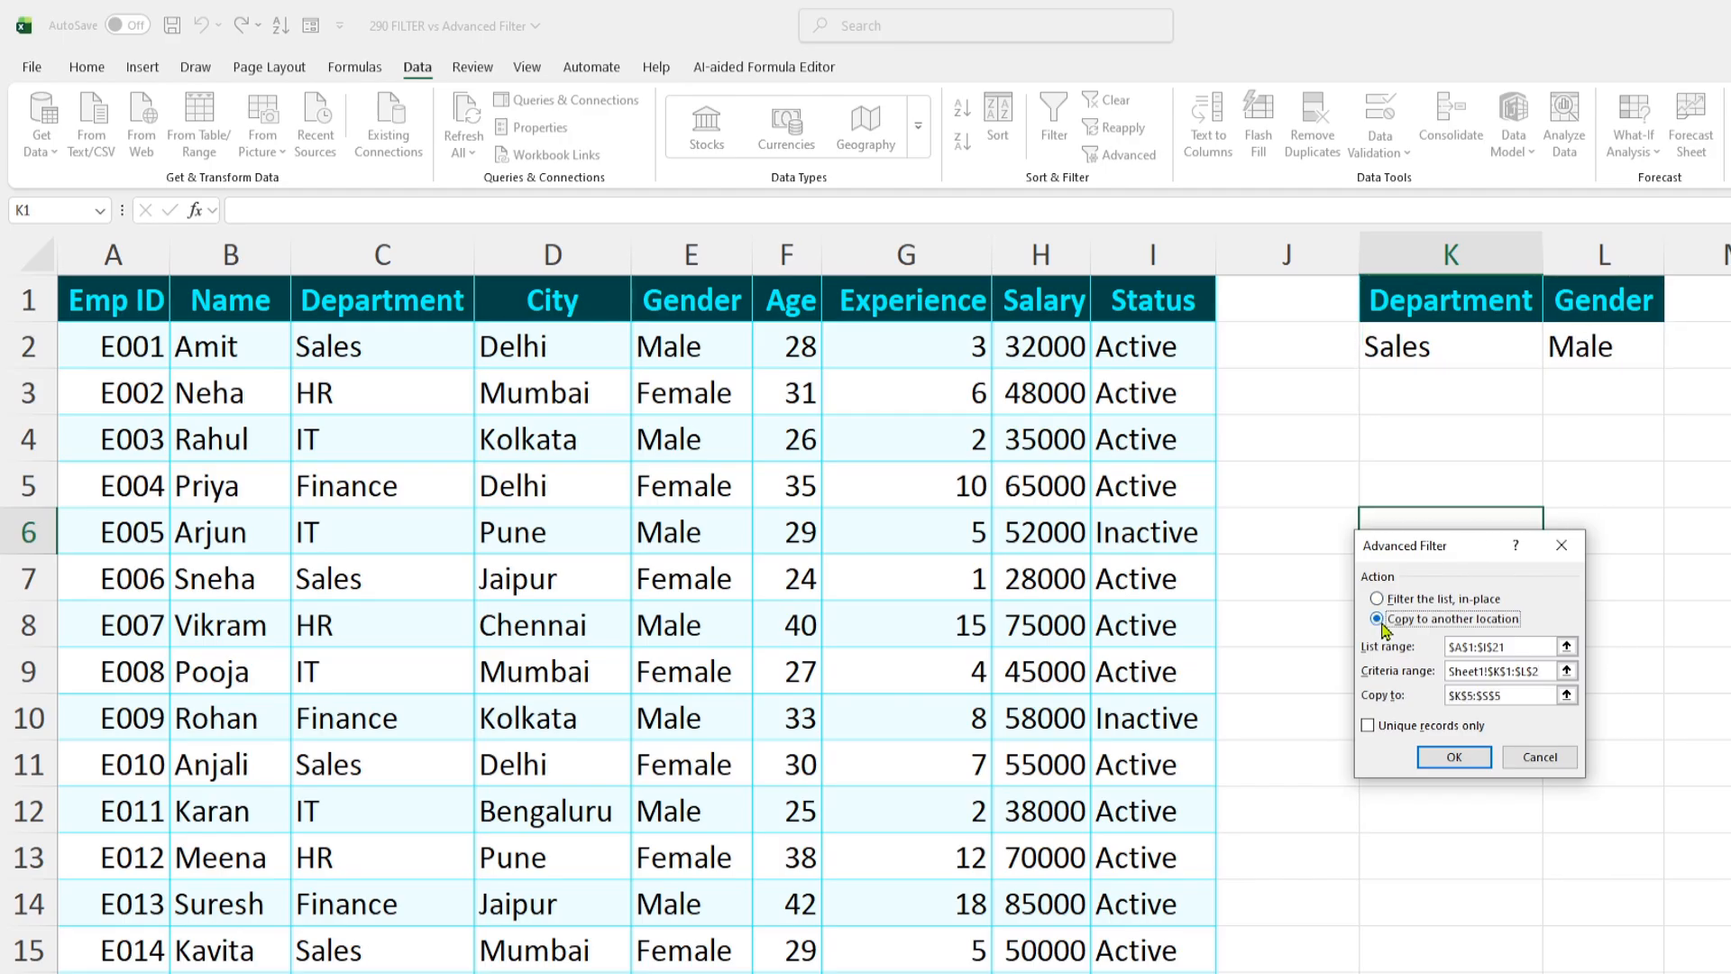
click(1507, 695)
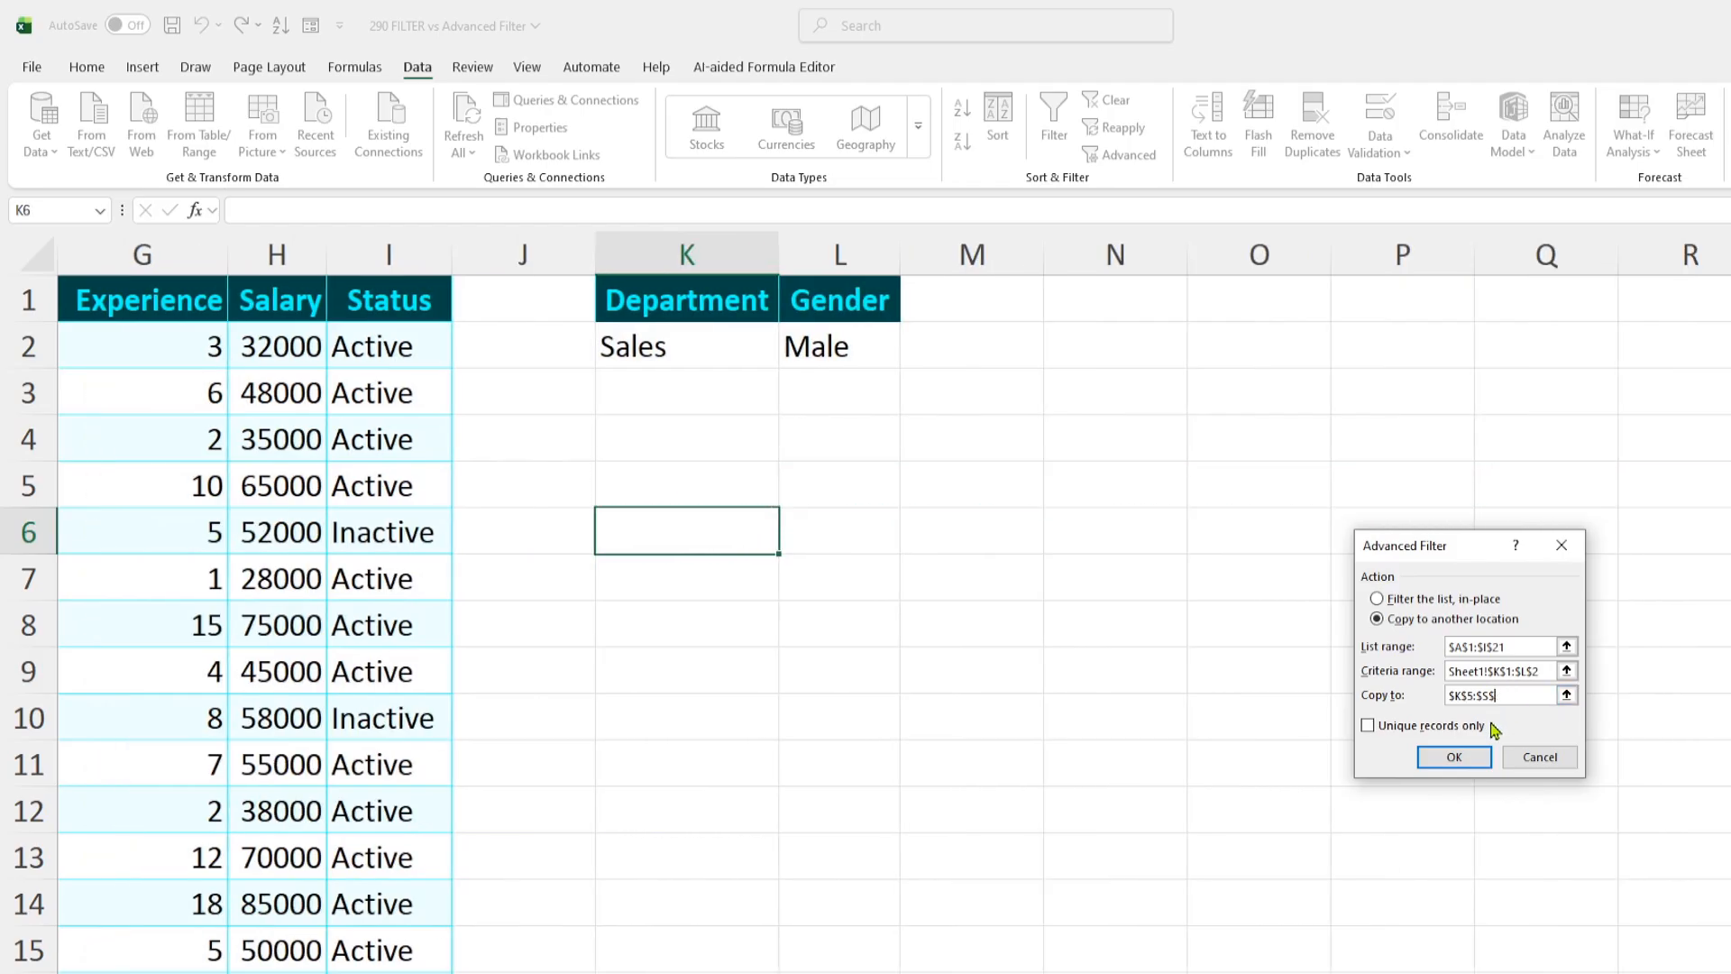
click(658, 484)
scroll(894, 602, left, 2)
scroll(880, 603, left, 4)
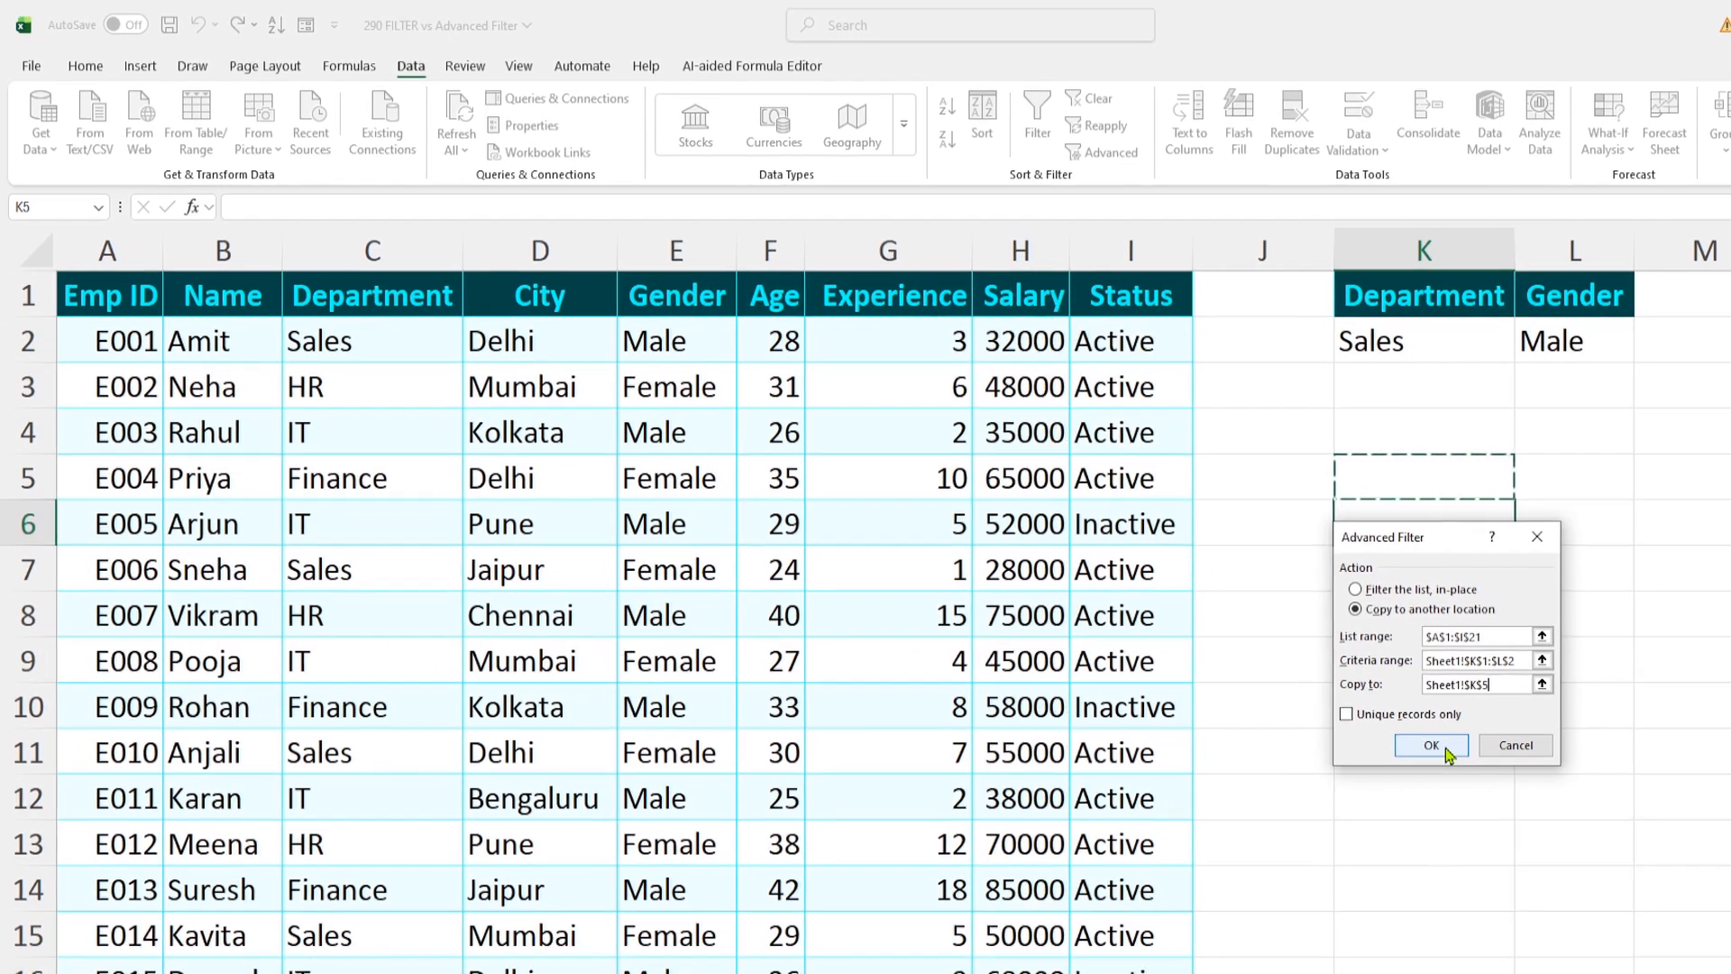
click(1469, 760)
scroll(774, 449, right, 6)
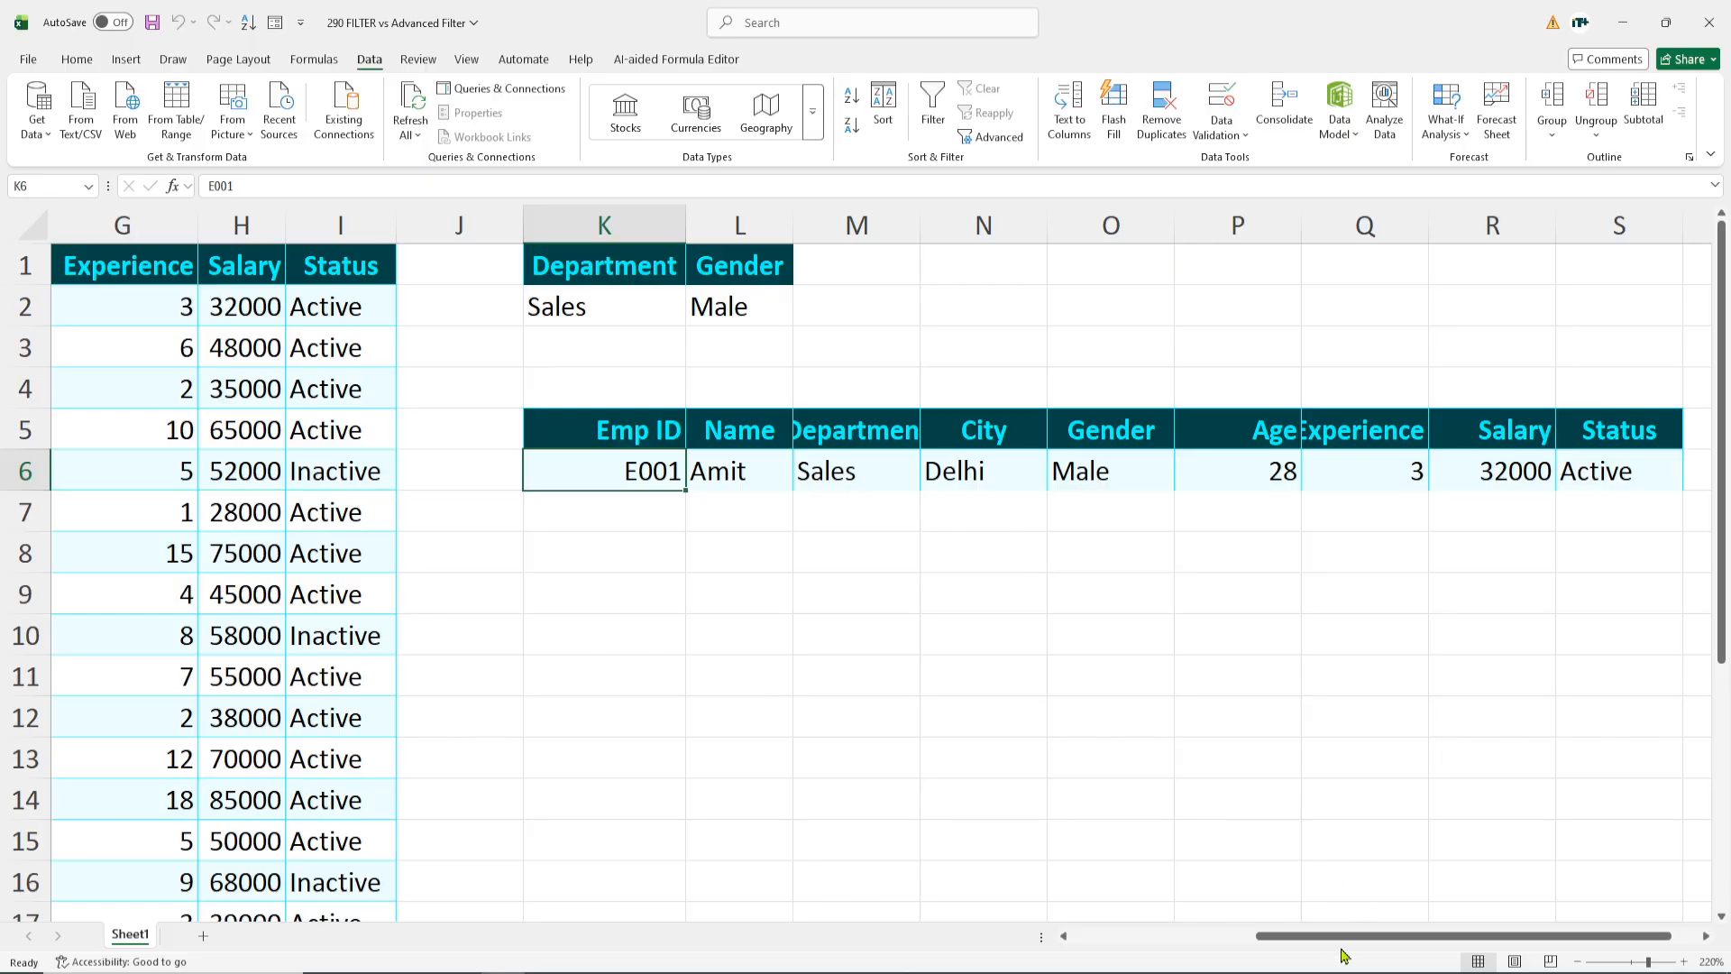
scroll(1331, 882, left, 6)
scroll(409, 698, down, 4)
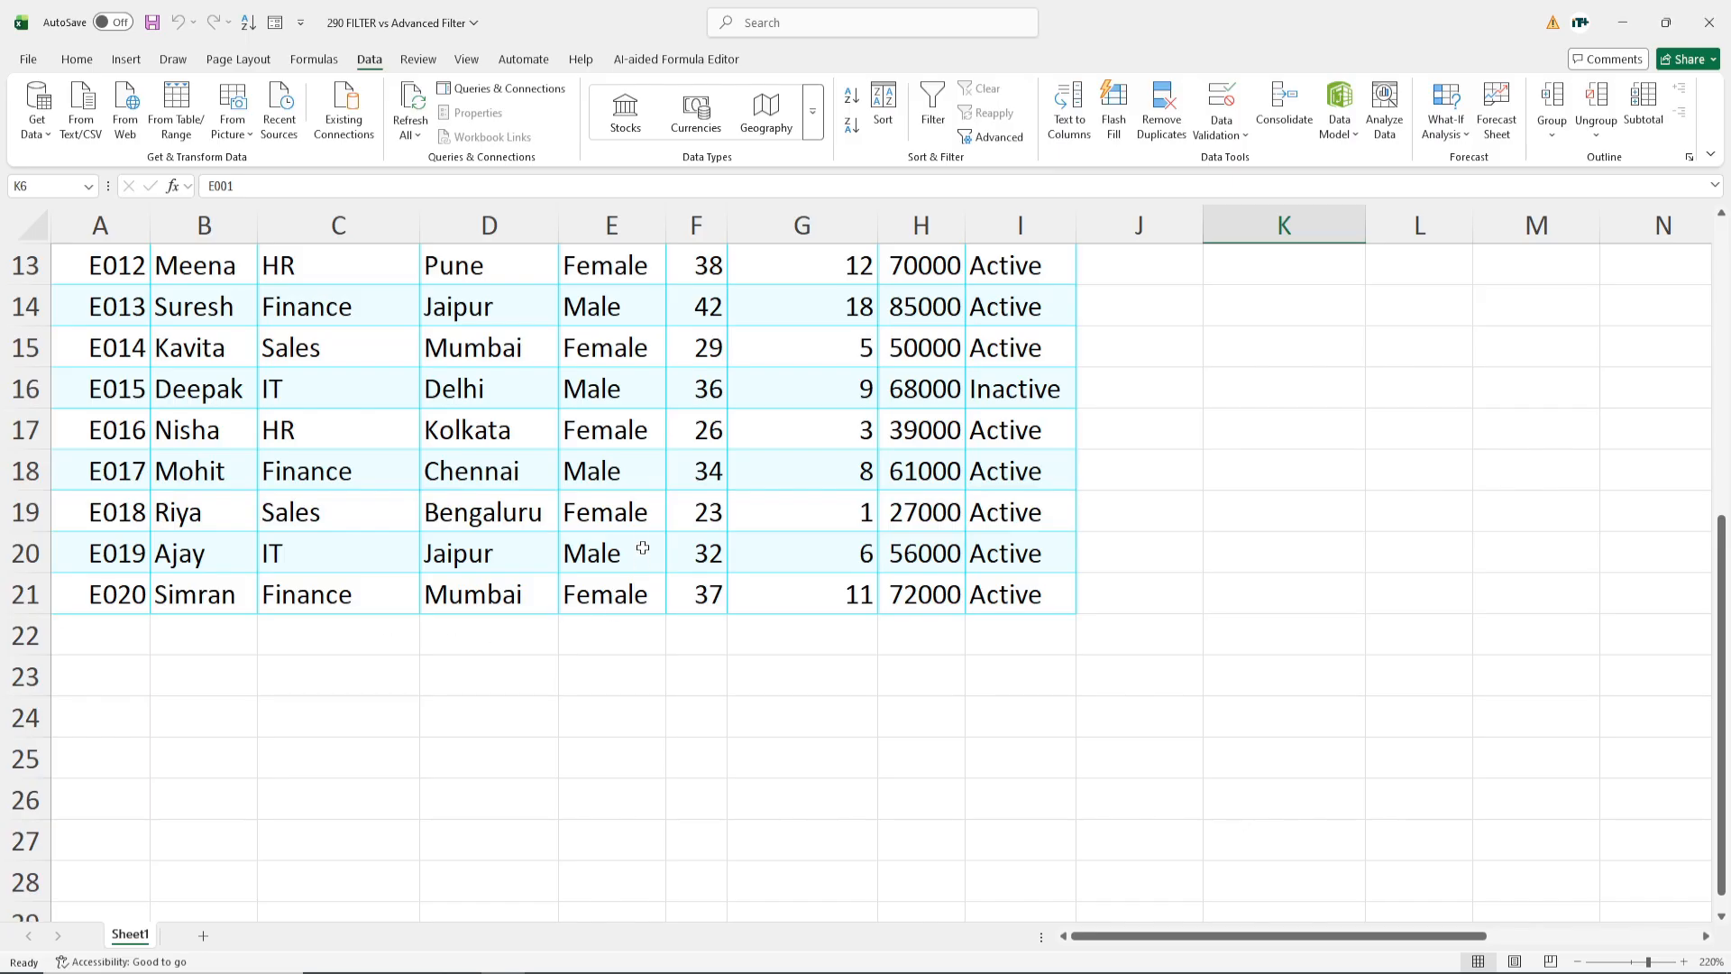
scroll(643, 548, up, 4)
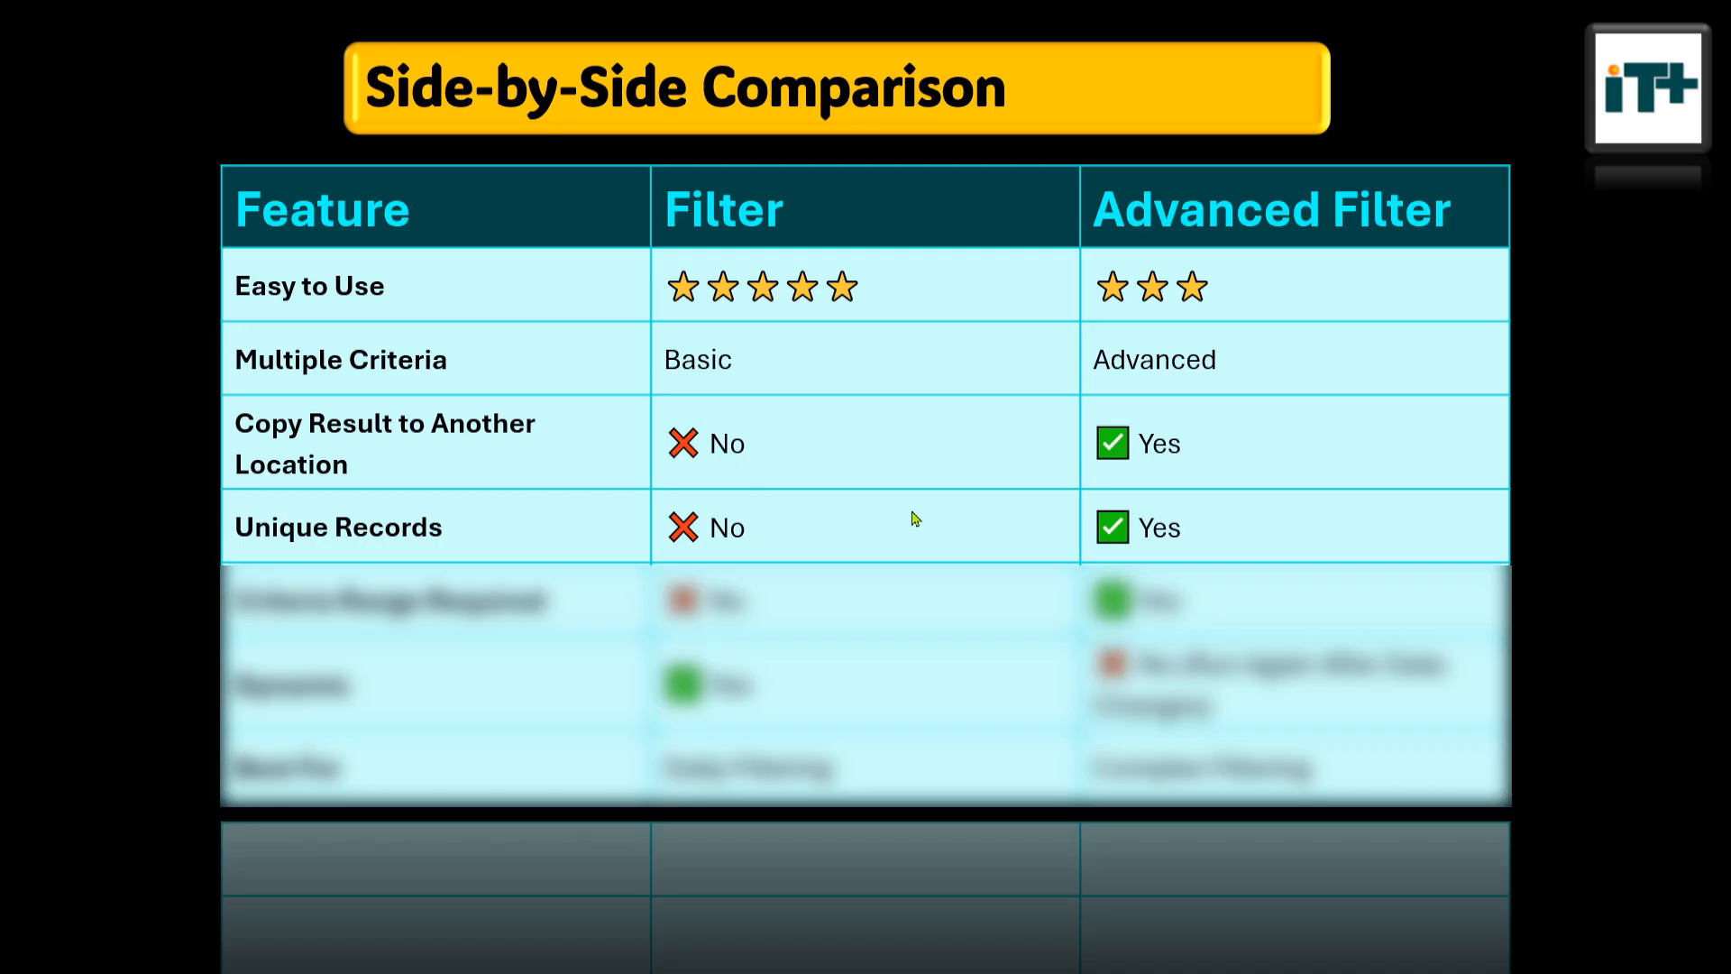
click(1182, 544)
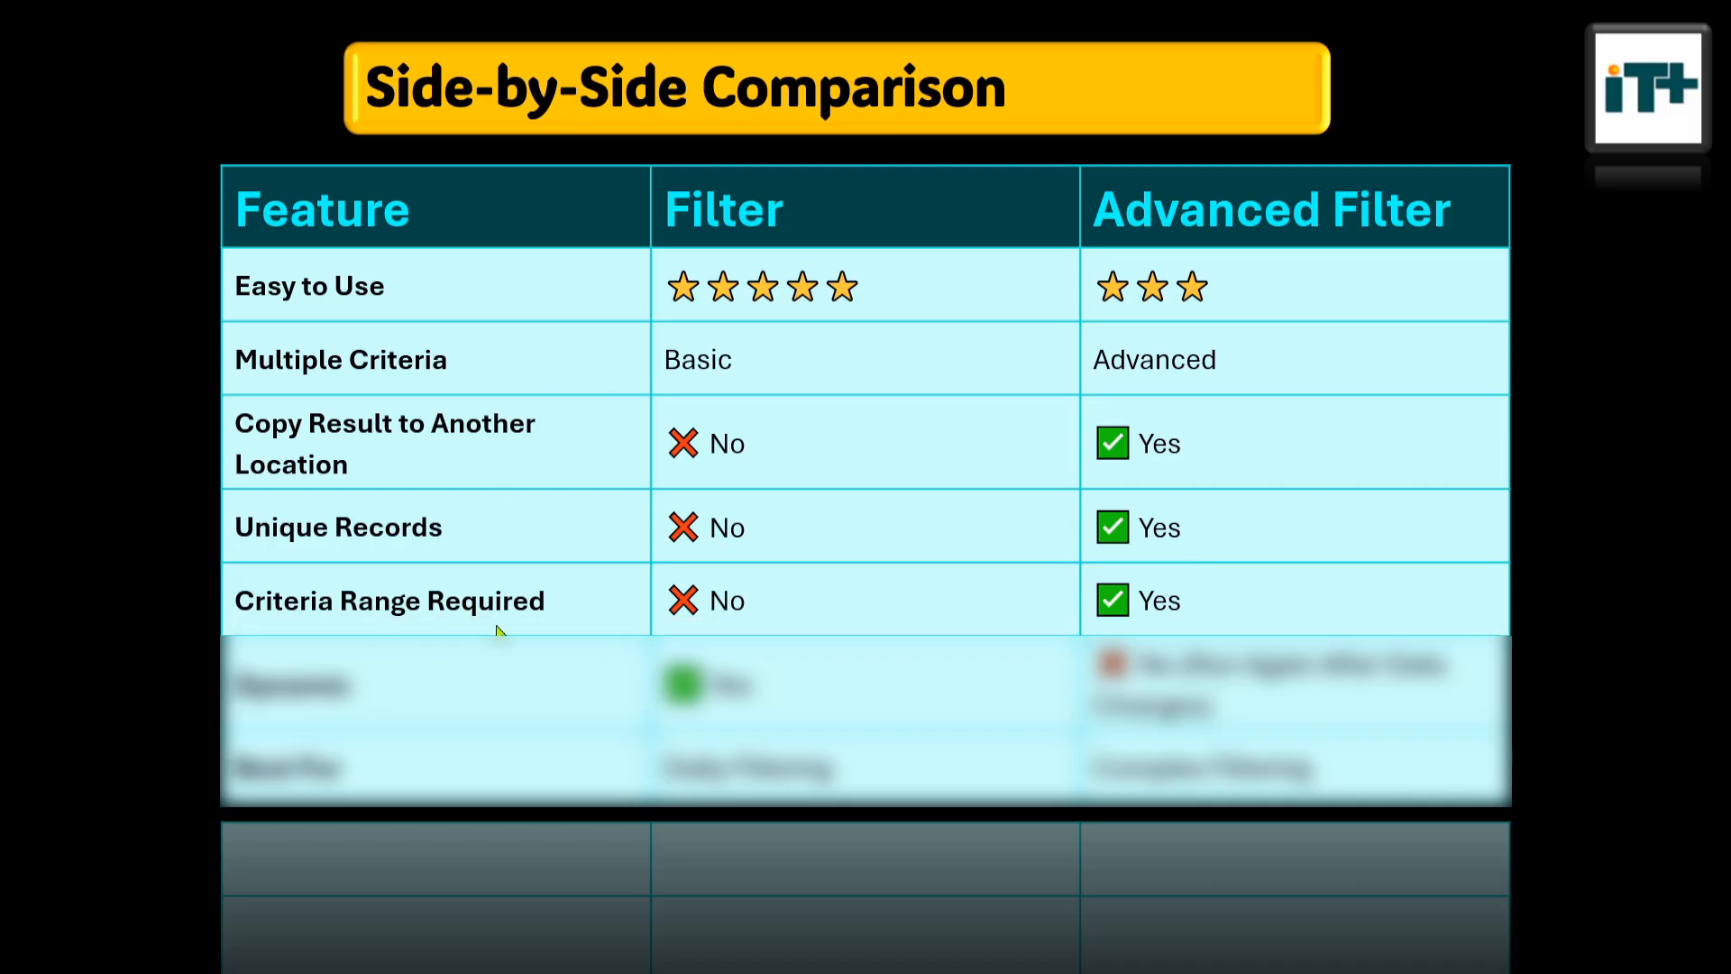